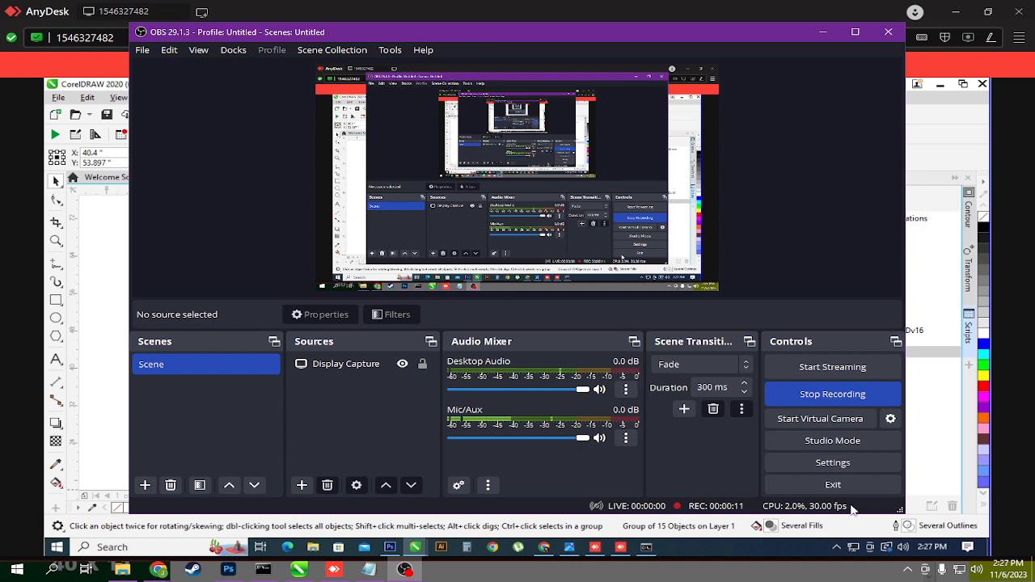
Step: Open the properties of the default recording microphone in the Windows sound settings
click(907, 569)
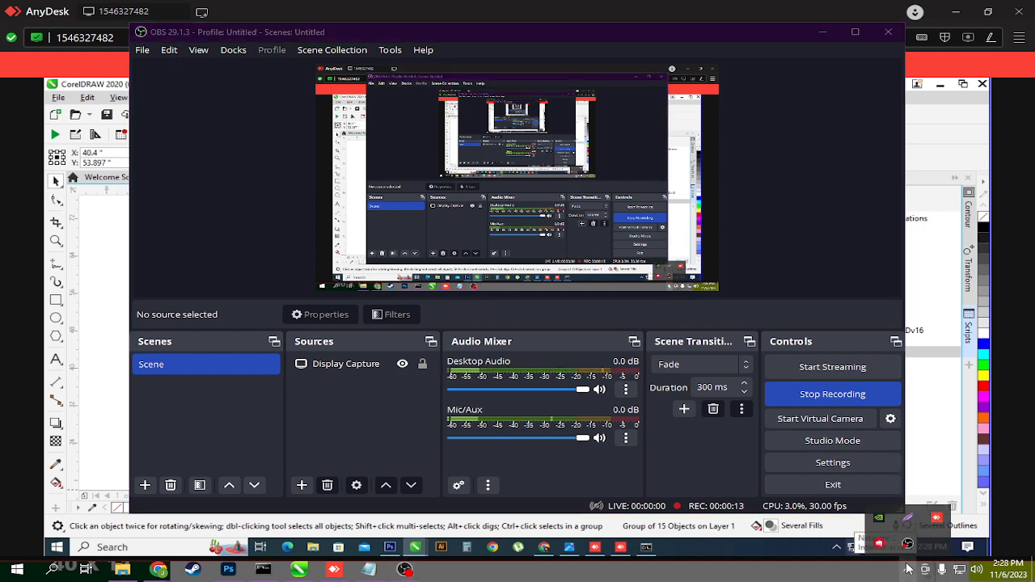
right_click(977, 569)
click(878, 531)
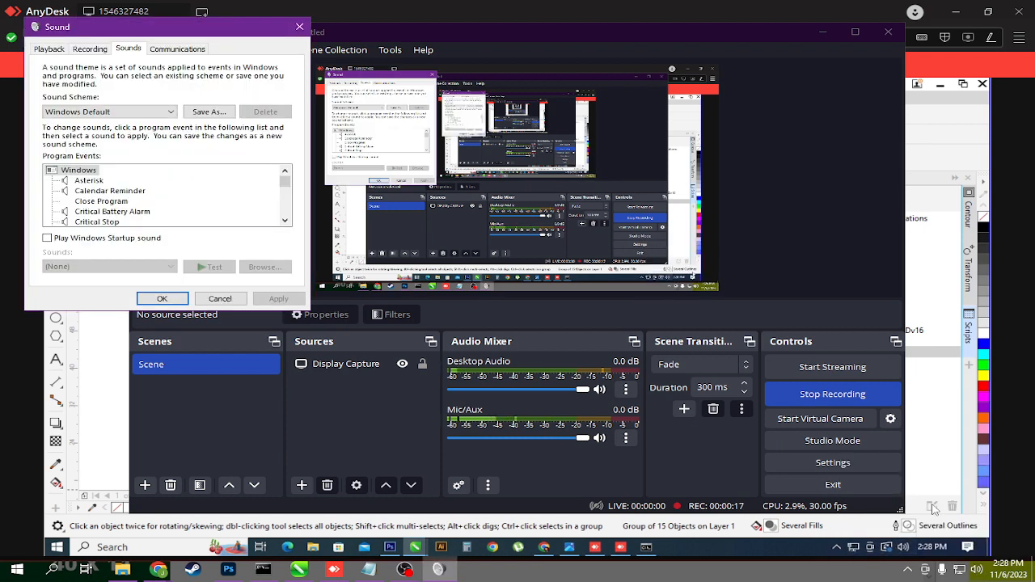
click(89, 52)
click(135, 101)
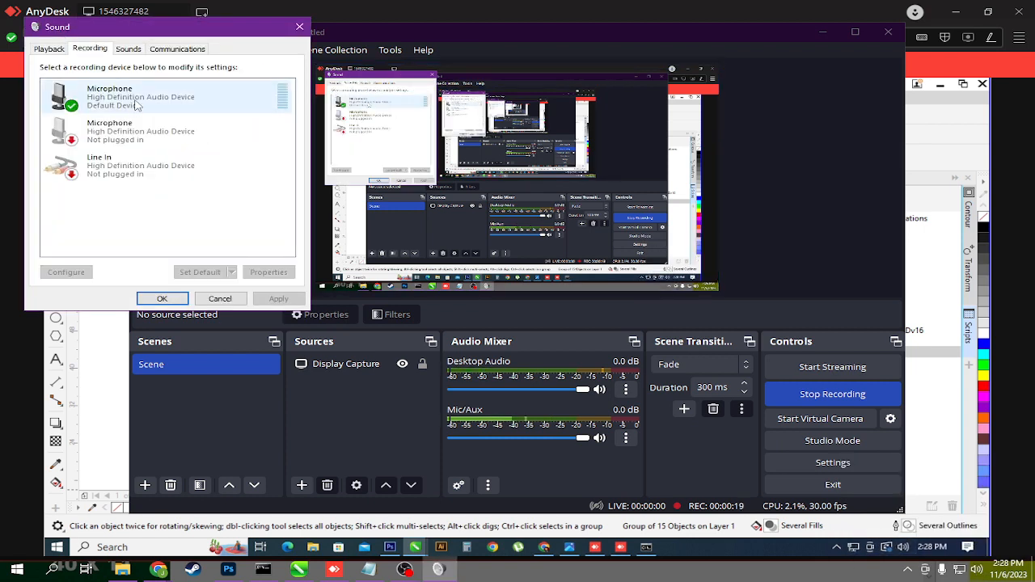
right_click(133, 89)
click(158, 175)
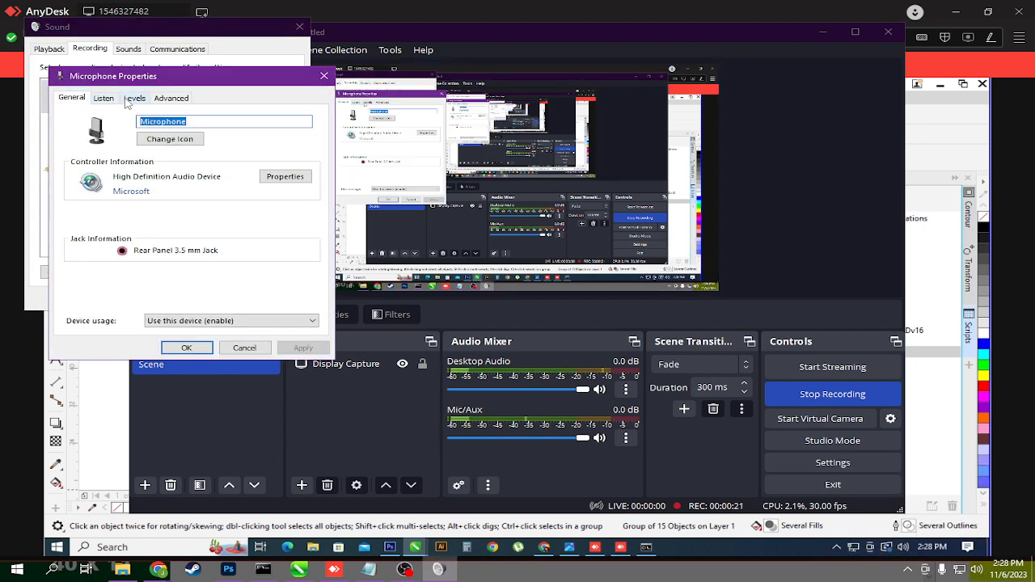
Step: Set the microphone boost to +30.0 dB and the microphone level to 100, and accept the sound settings
click(107, 101)
click(139, 100)
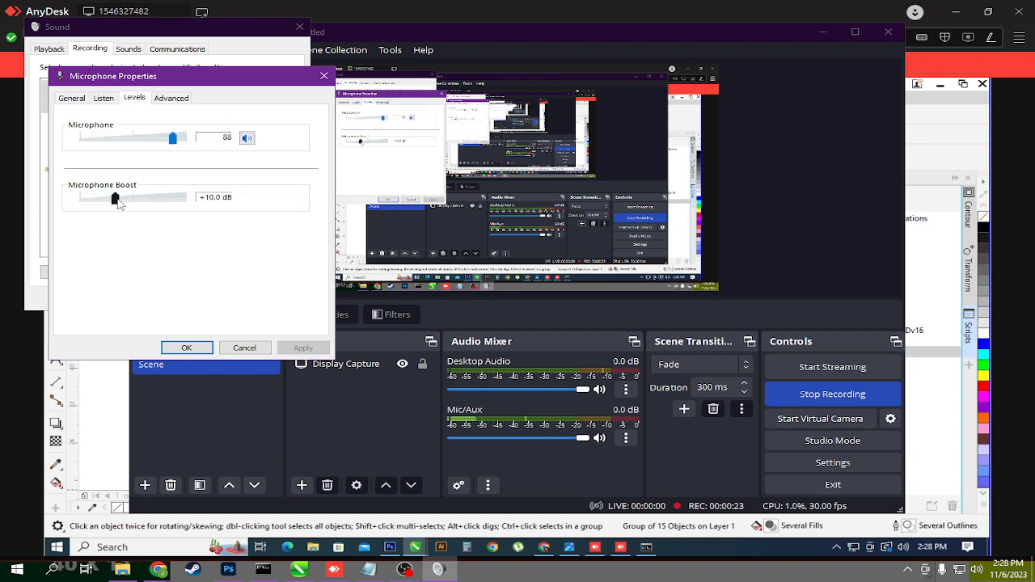
drag(115, 199, 185, 199)
drag(172, 138, 187, 138)
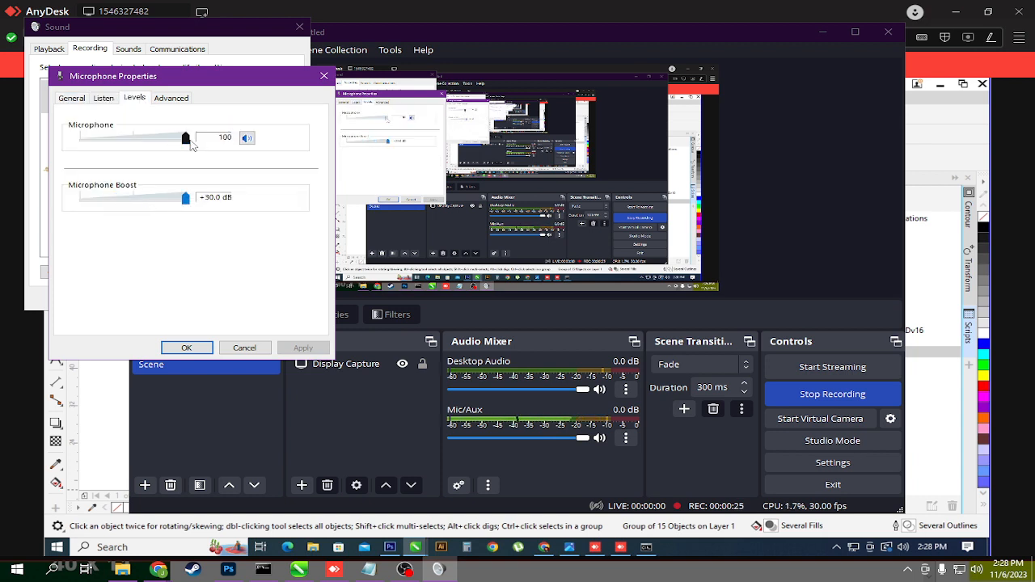
click(186, 348)
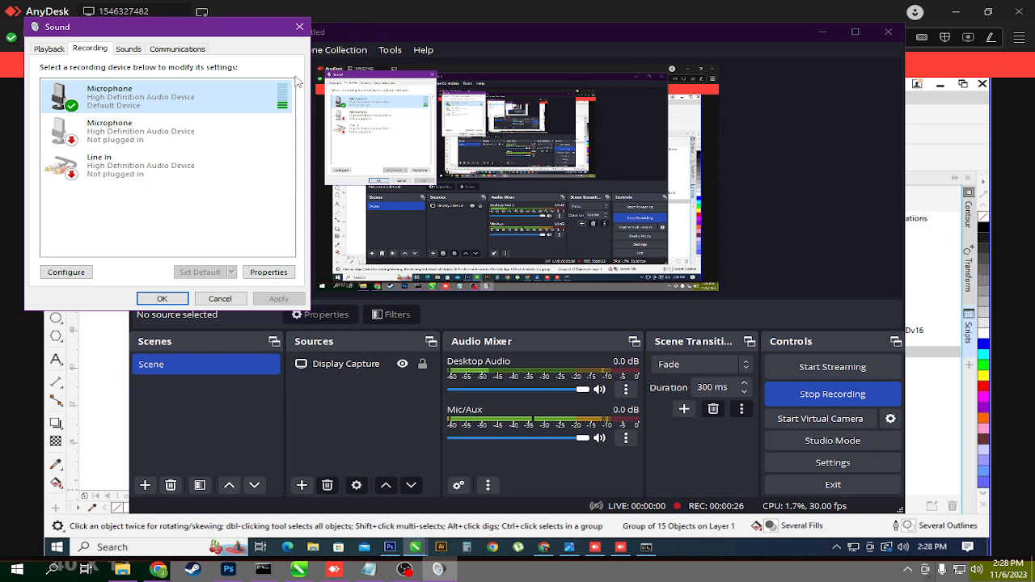
click(161, 298)
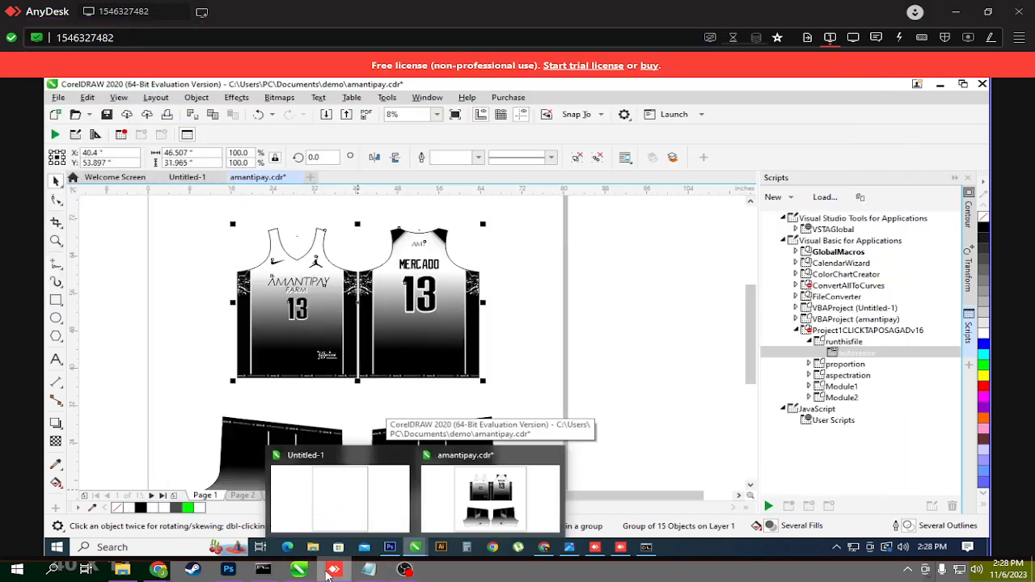
Step: Switch to CorelDRAW in the AnyDesk session and create a new blank Letter-size document
click(334, 571)
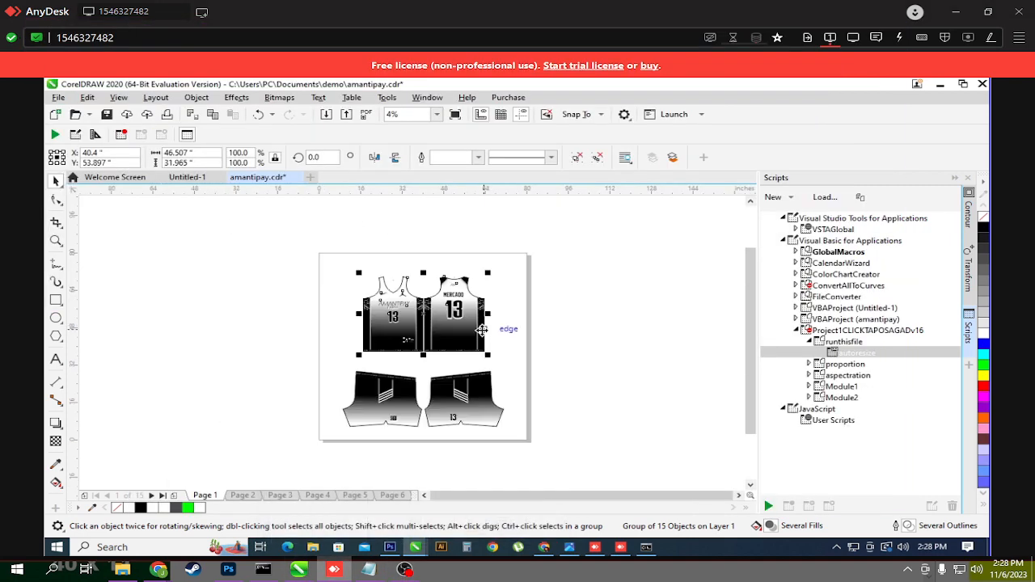
scroll(487, 327, up, 1)
click(630, 349)
click(58, 97)
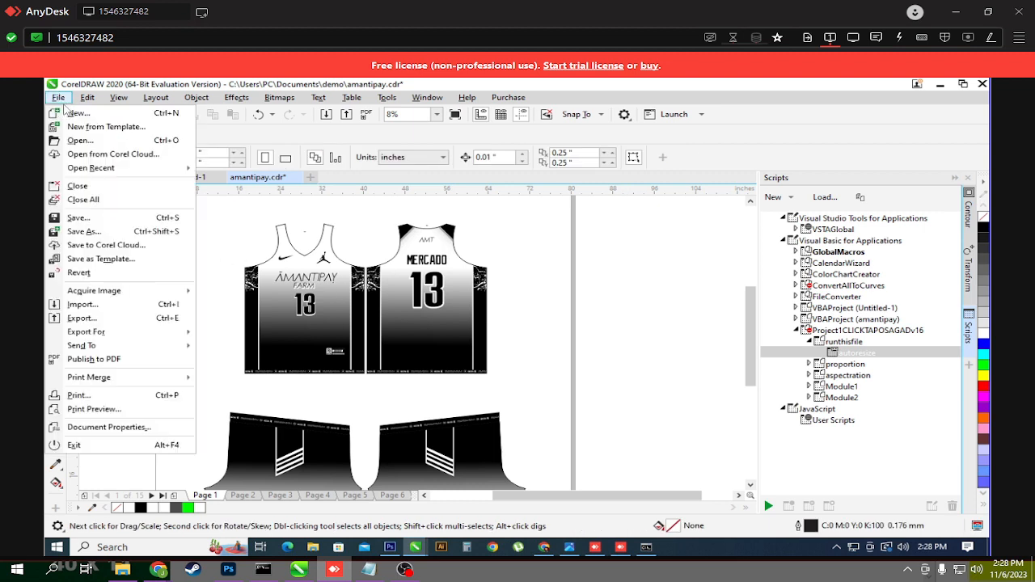
click(69, 111)
click(550, 430)
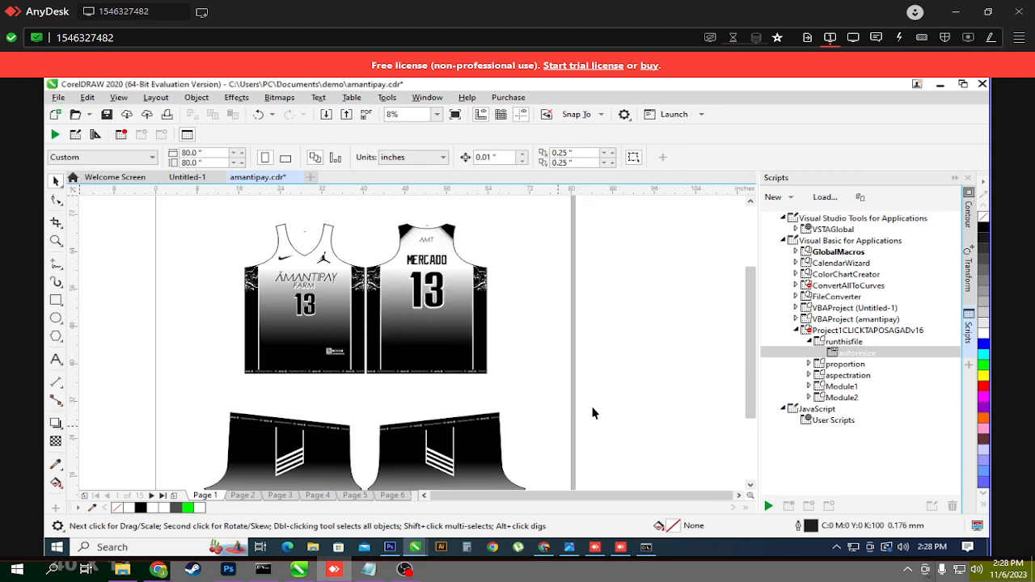
Step: Copy the front and back jersey artwork from amantipay.cdr into the new document
click(261, 177)
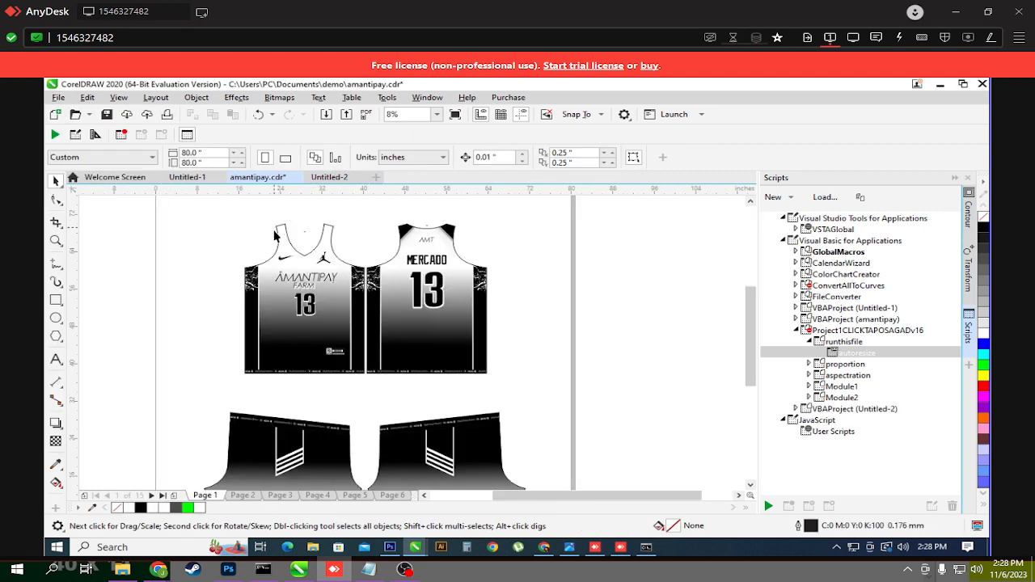
drag(190, 207, 566, 400)
click(329, 179)
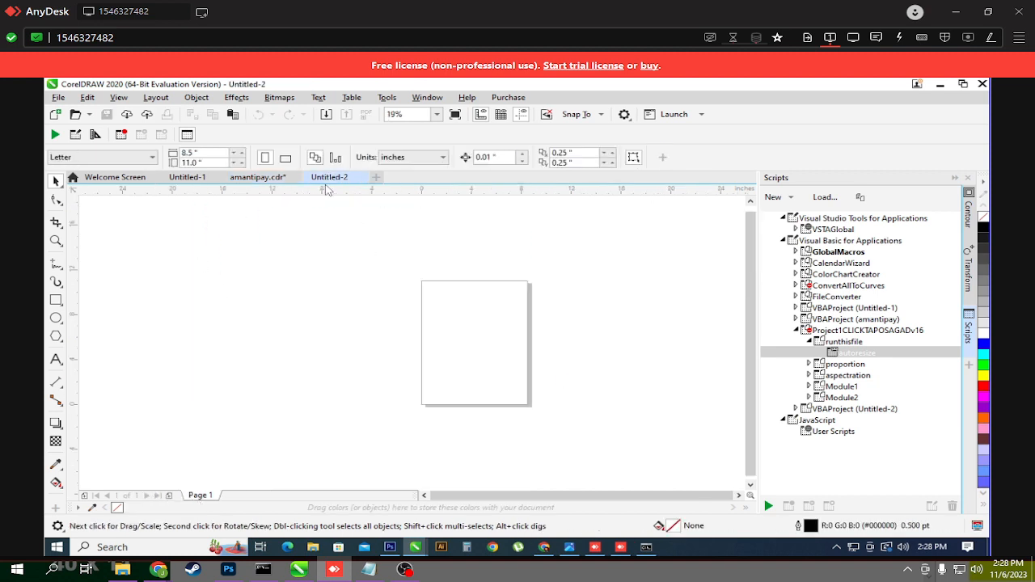
key(ctrl+v)
scroll(472, 293, up, 5)
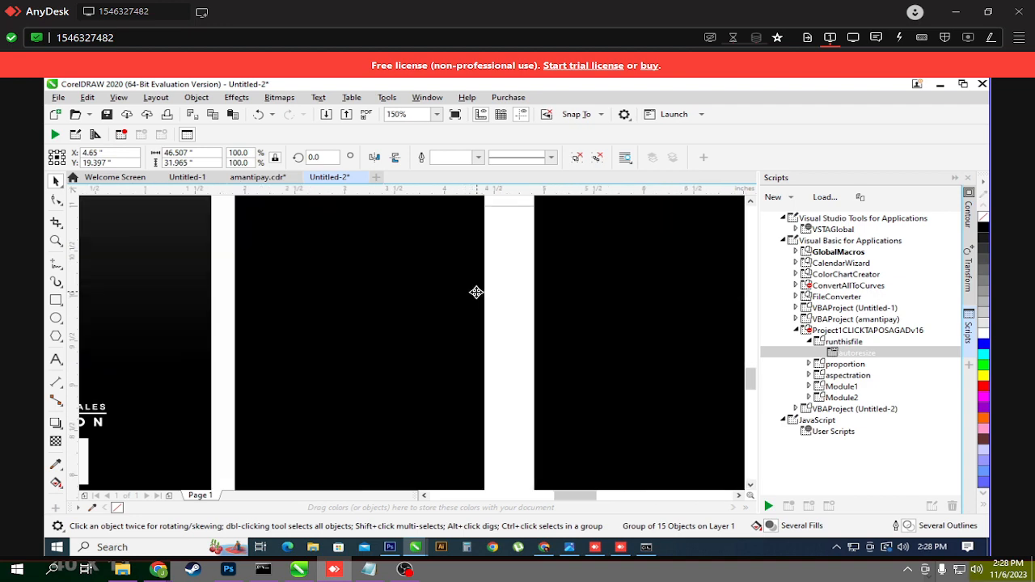
scroll(583, 348, down, 5)
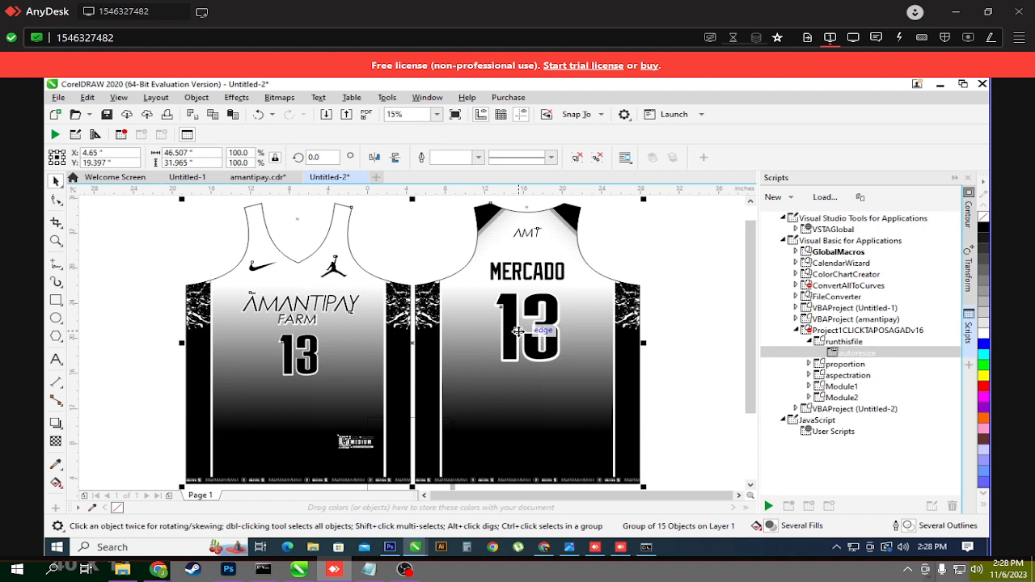
click(683, 355)
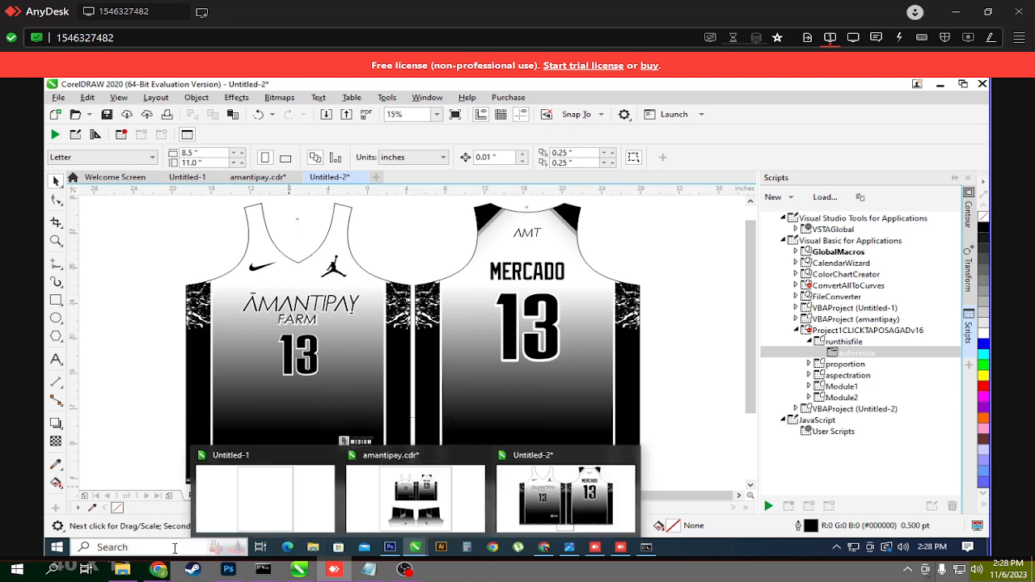
click(173, 548)
text(e)
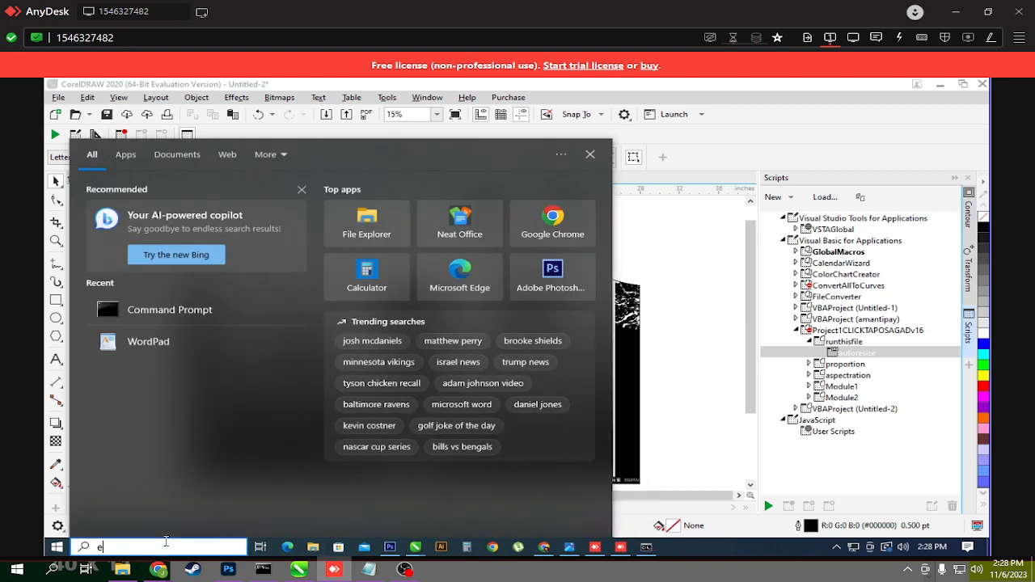
text(xel)
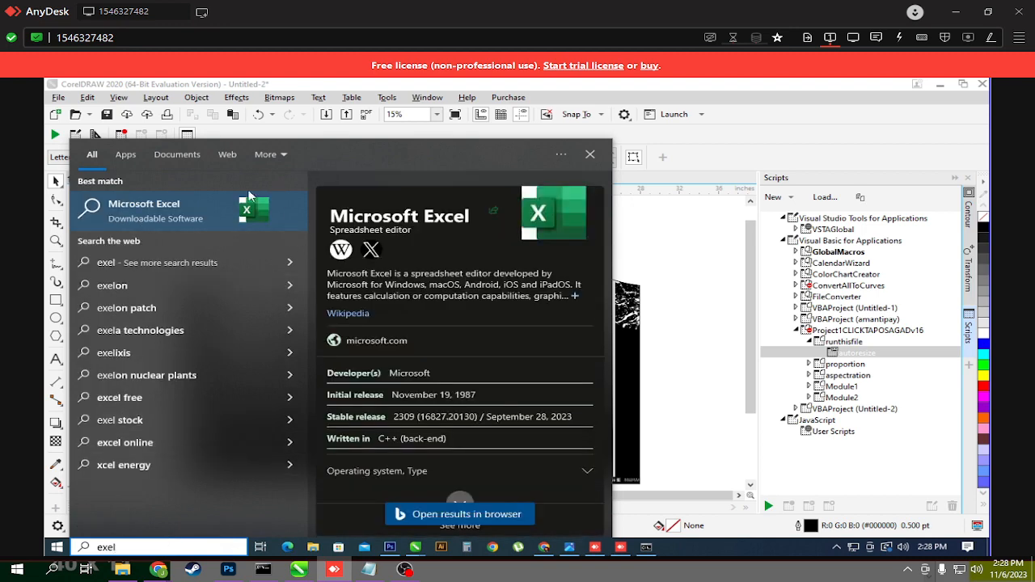
click(194, 206)
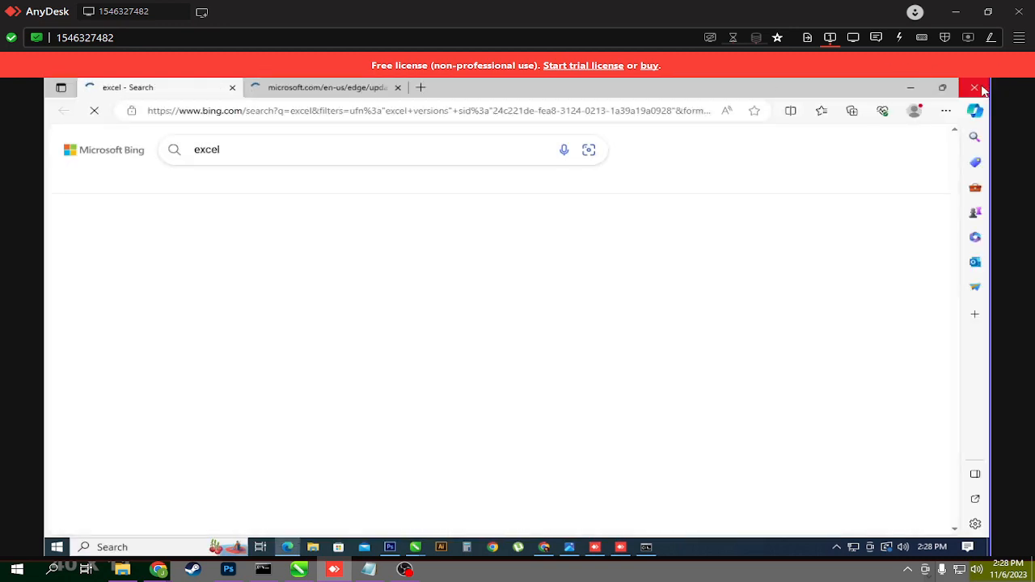
click(982, 87)
Step: Find and launch Notepad on the remote computer
click(138, 548)
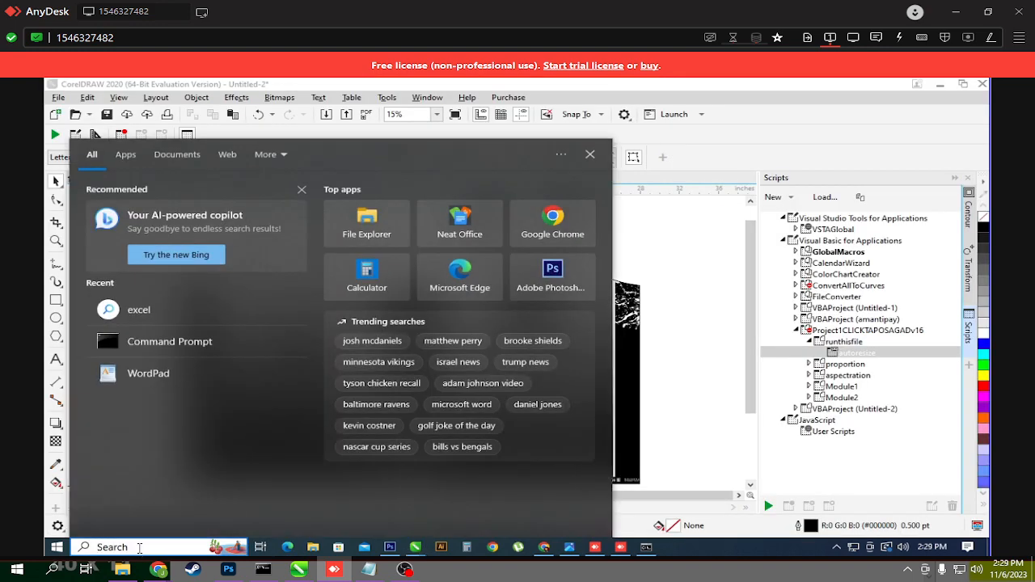
text(exe)
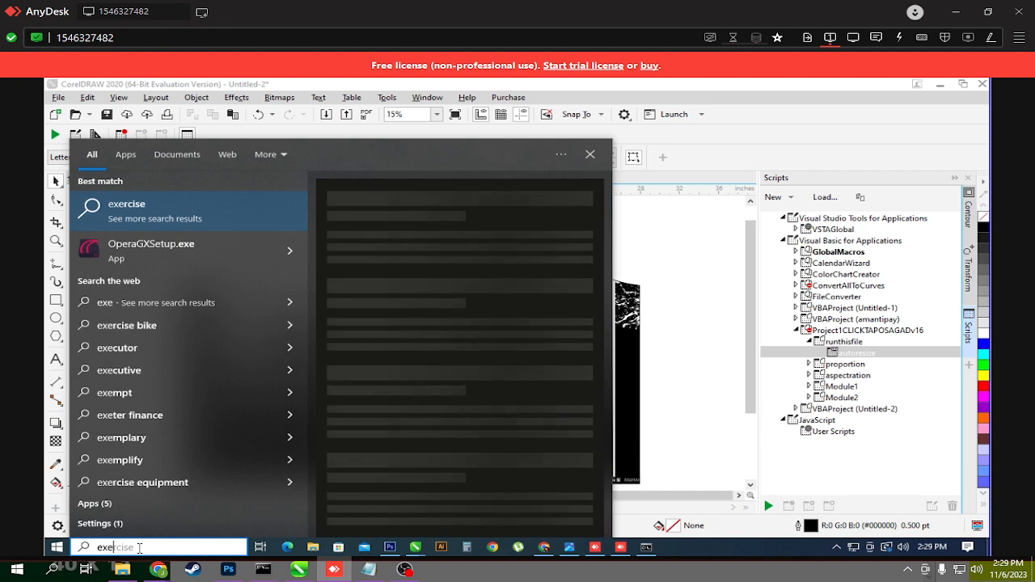
key(BackSpace)
key(BackSpace)
key(BackSpace)
text(notepad)
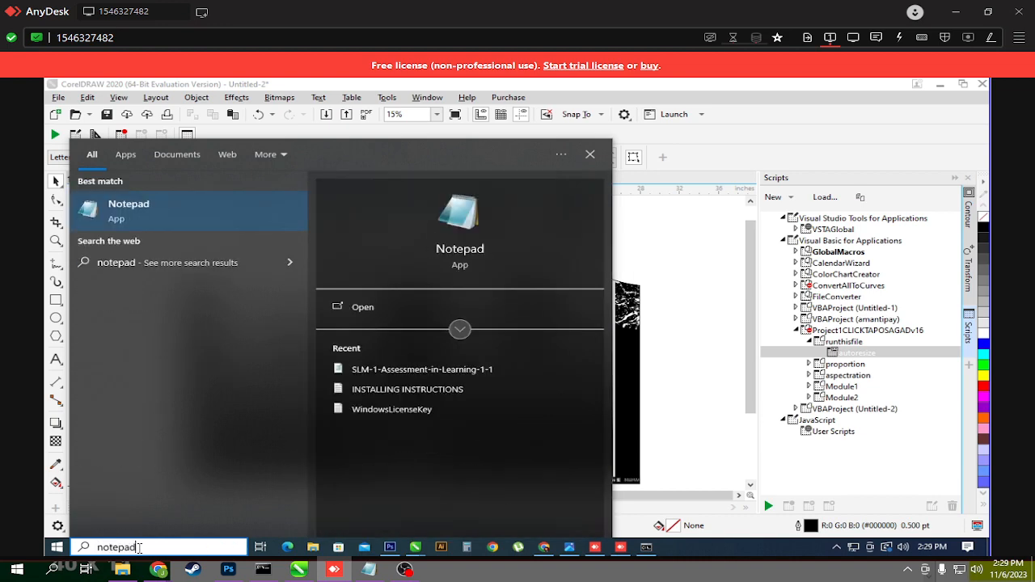
click(194, 211)
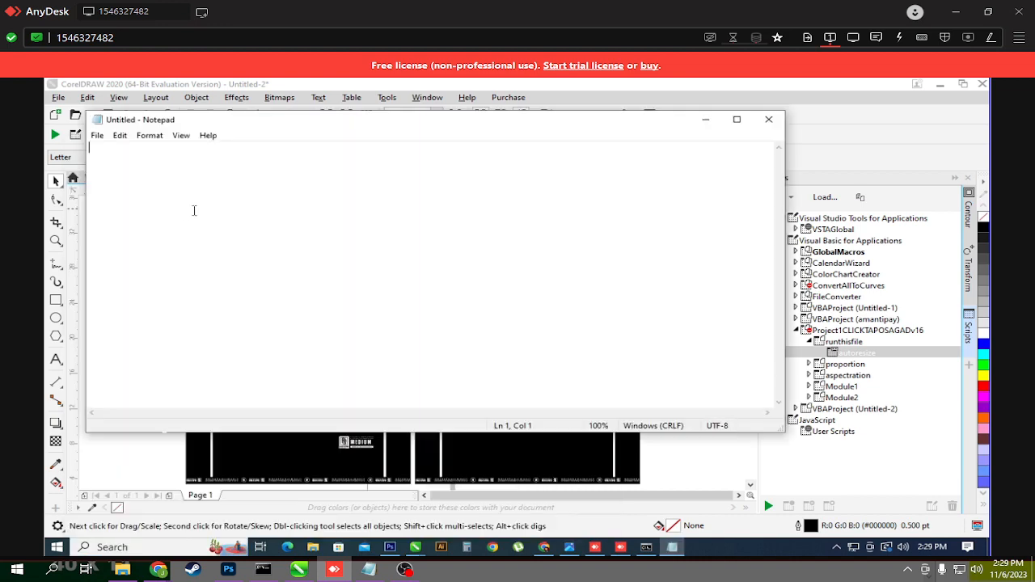
Step: Enter the header line "name,00,size" in the empty text file and place its window beside the jersey artwork
drag(280, 128, 407, 415)
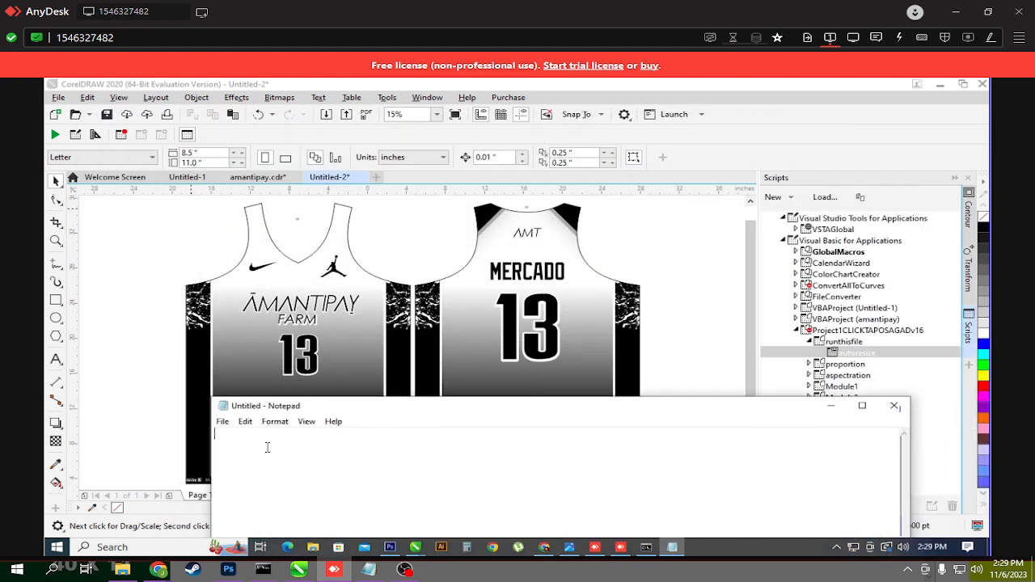
text(name,00,size)
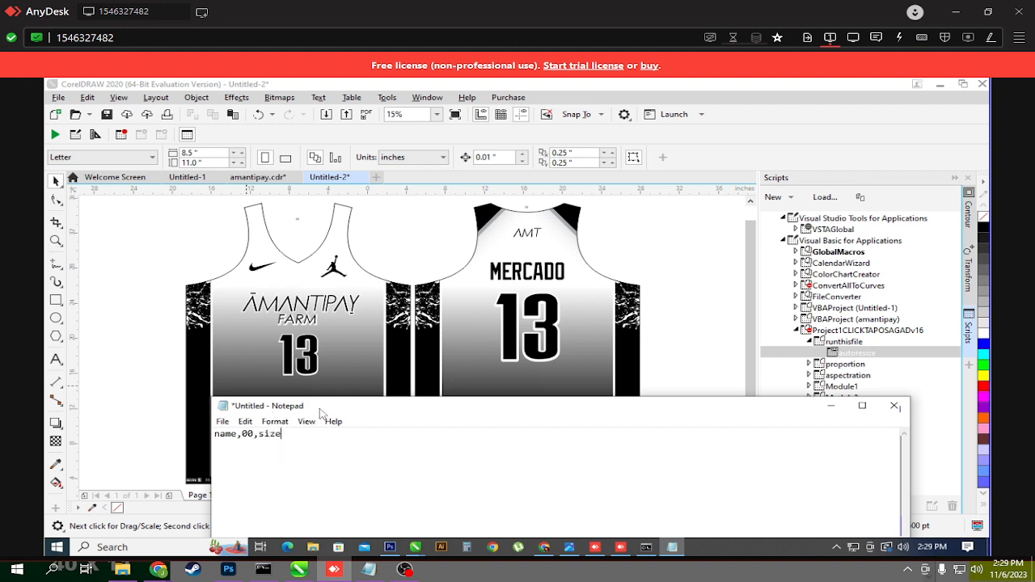
drag(323, 409, 724, 193)
Step: Examine the size label and the bottom border strip on the front jersey, ending with the whole jersey artwork in view
scroll(364, 464, up, 8)
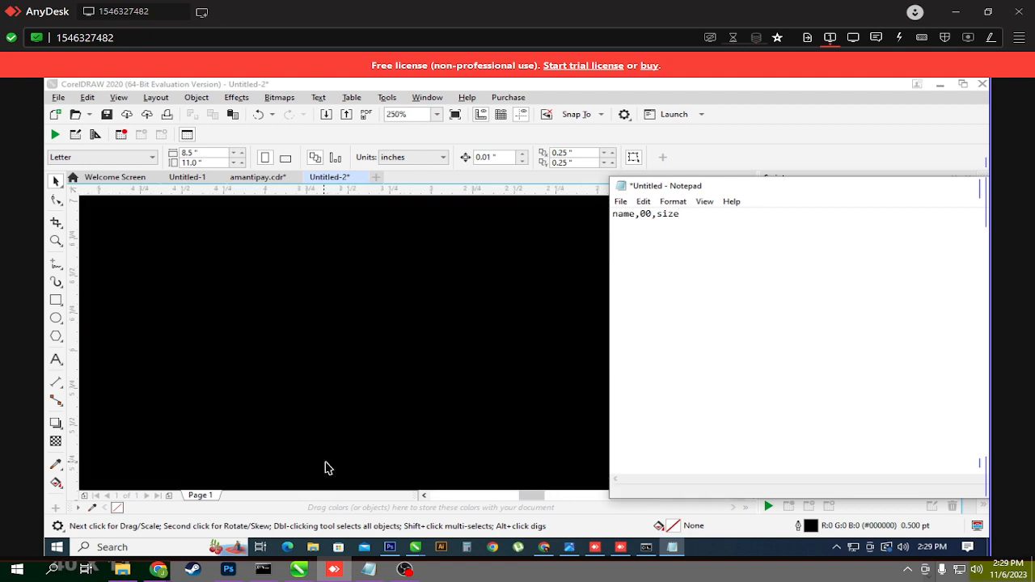
scroll(338, 456, down, 5)
scroll(437, 384, down, 4)
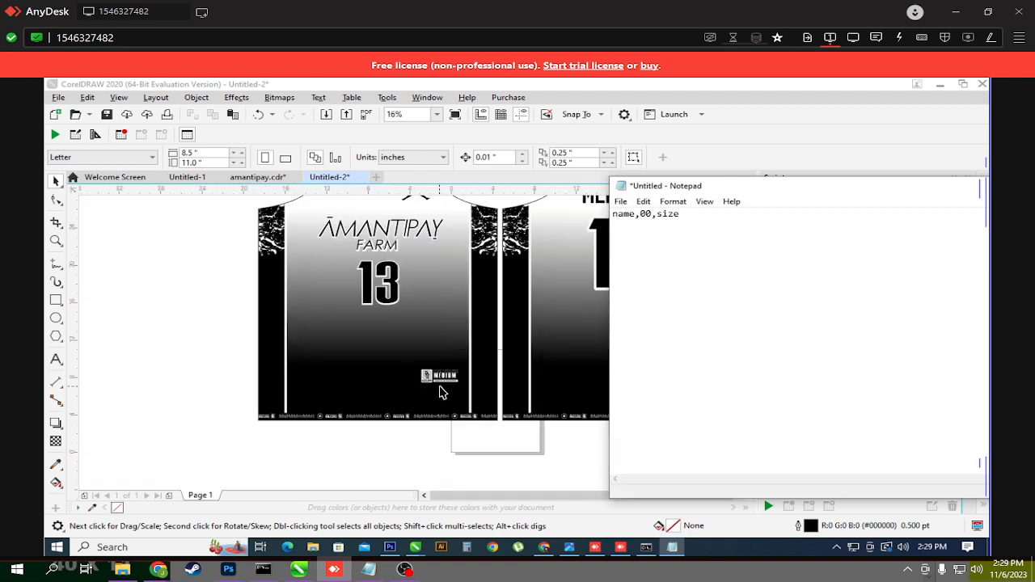
scroll(440, 396, up, 4)
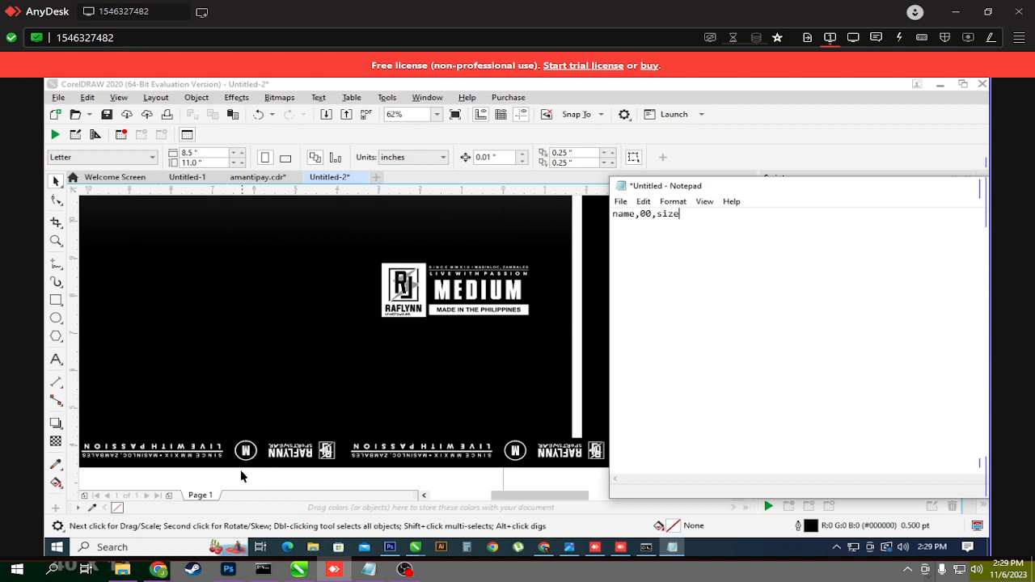
scroll(328, 419, down, 1)
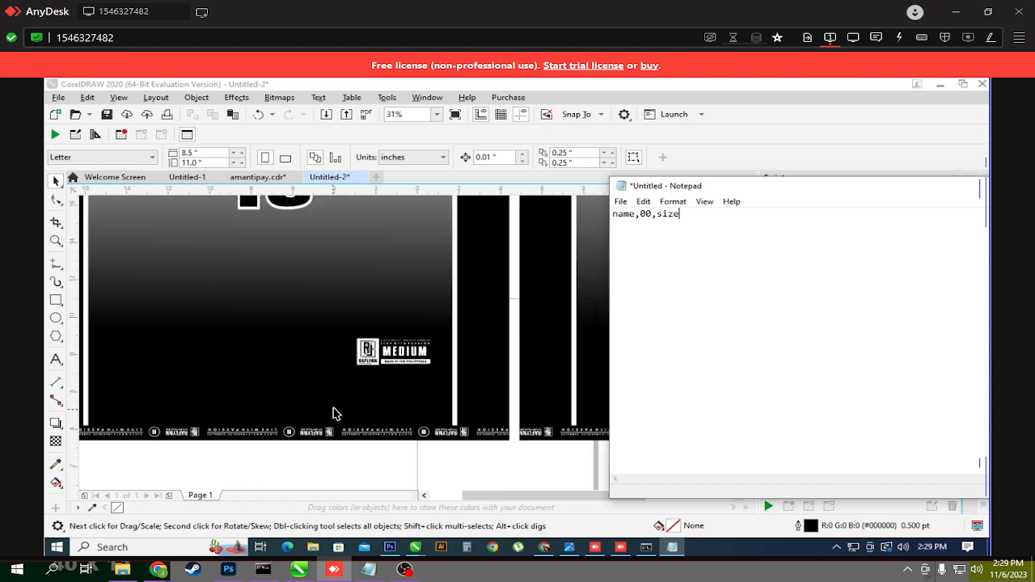
scroll(335, 413, up, 2)
scroll(422, 327, up, 1)
scroll(346, 369, down, 2)
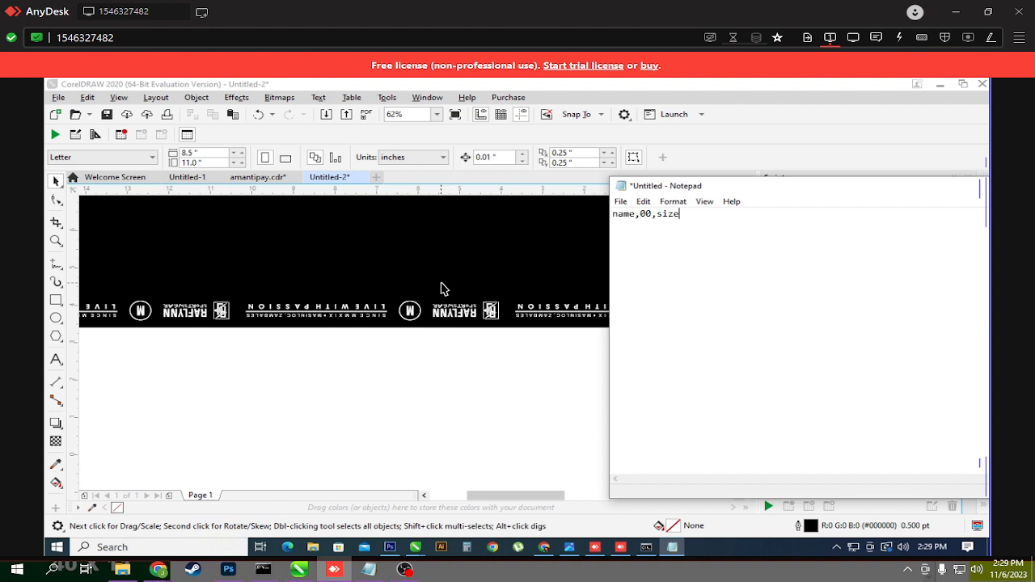
scroll(485, 322, down, 1)
scroll(485, 322, down, 2)
click(490, 316)
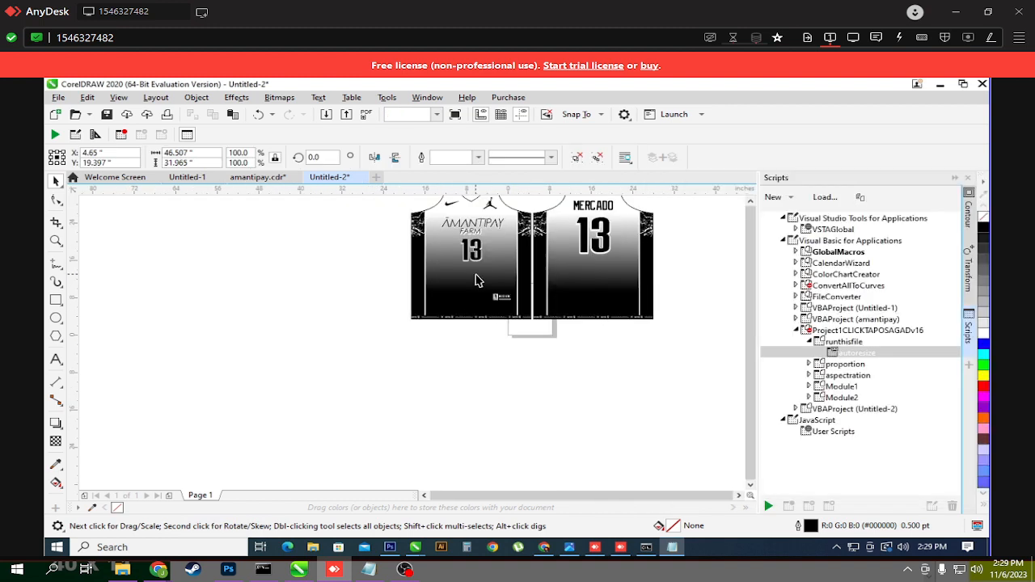
key(F4)
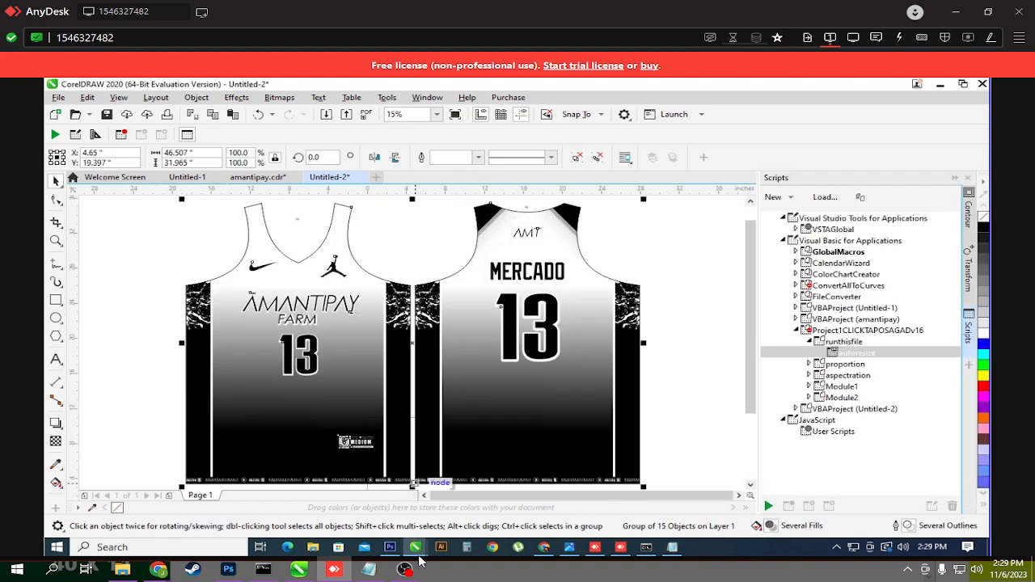
Step: Add four comma-separated player rows below the header in Notepad, with numbers 90, 88, 04, 44 and sizes small, medium, large, xlarge
click(670, 553)
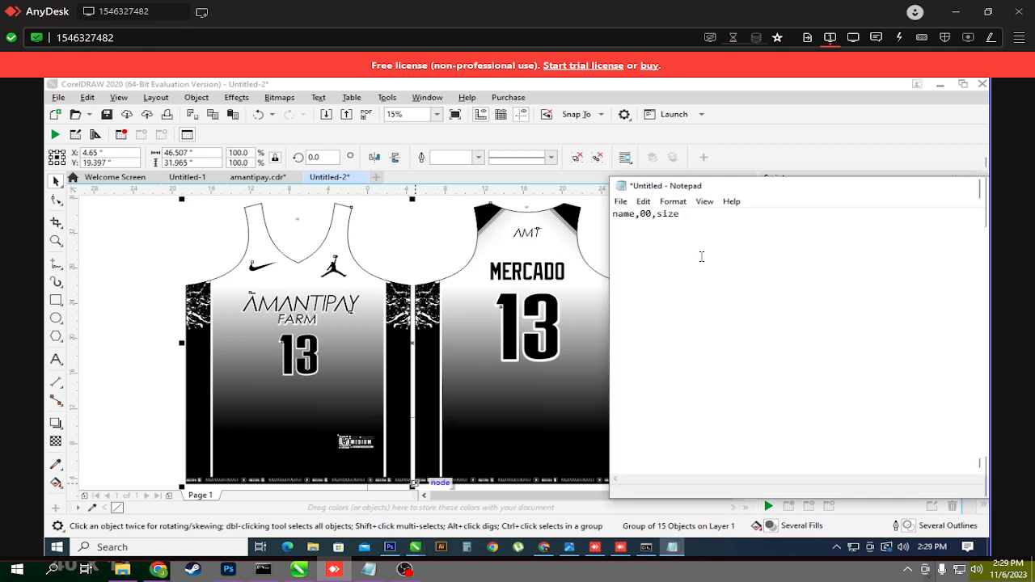
key(Return)
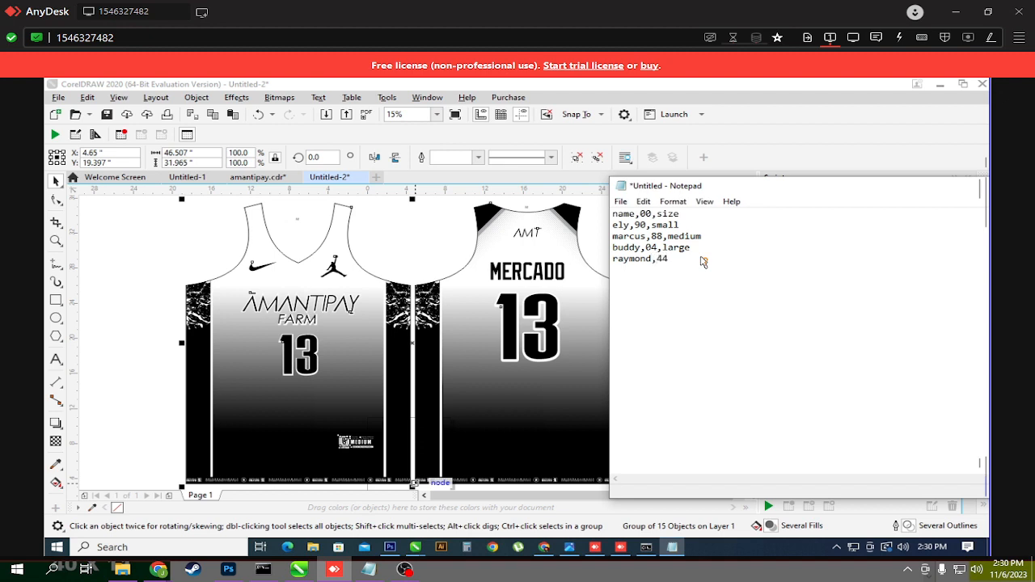
text(xlarge)
Step: Start saving the player list under a new name and open the demo folder inside Documents as its location
click(620, 202)
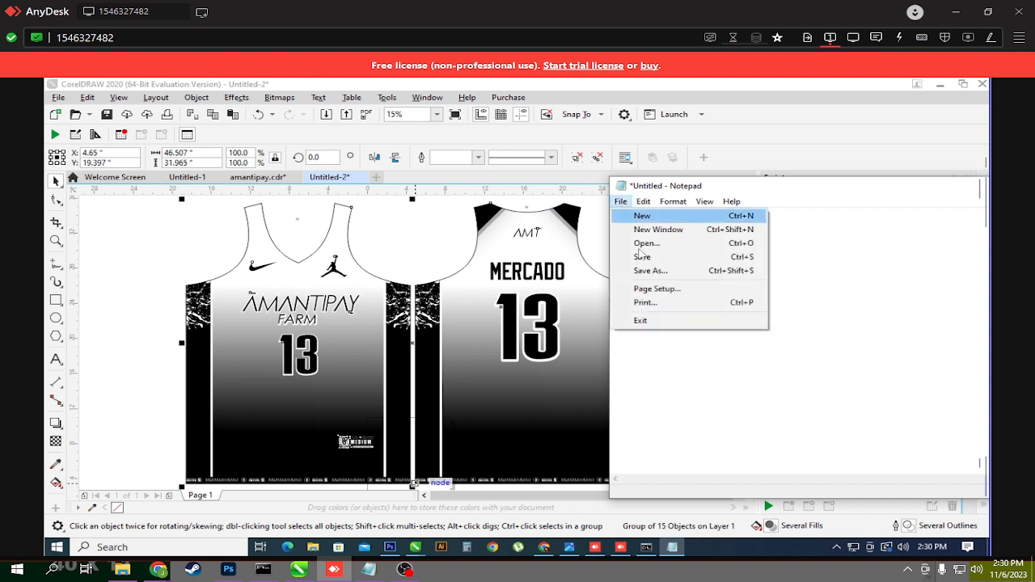
click(647, 270)
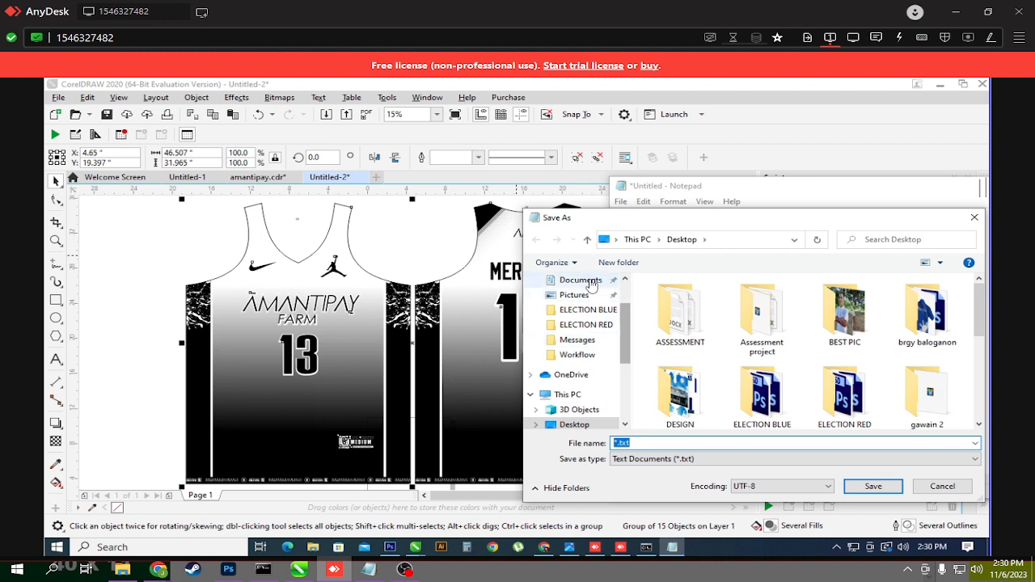
click(591, 283)
double_click(686, 321)
Step: Name the file sample.csv, set its save type to All Files and save it
click(693, 445)
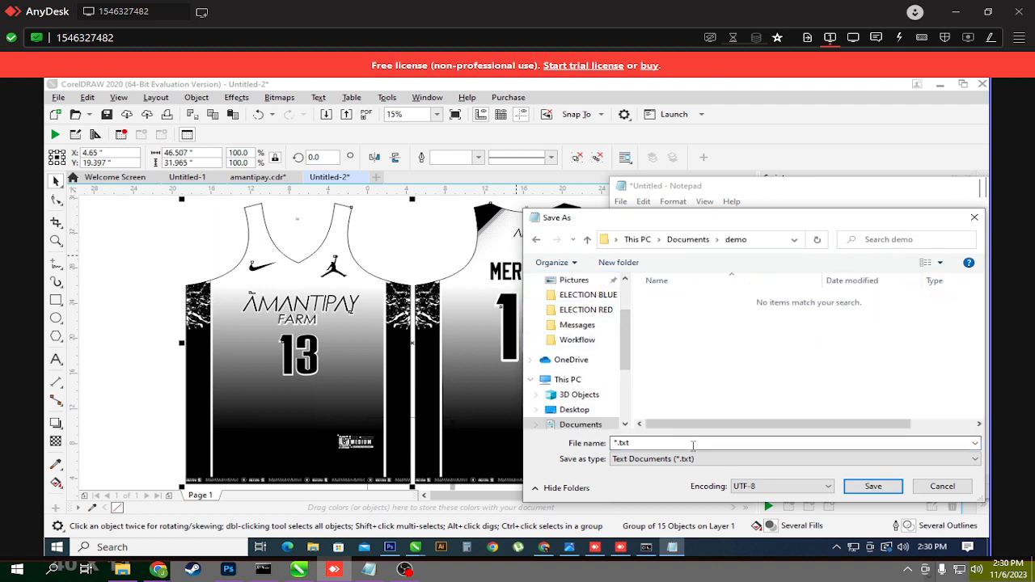
double_click(689, 444)
text(sample.cvsv)
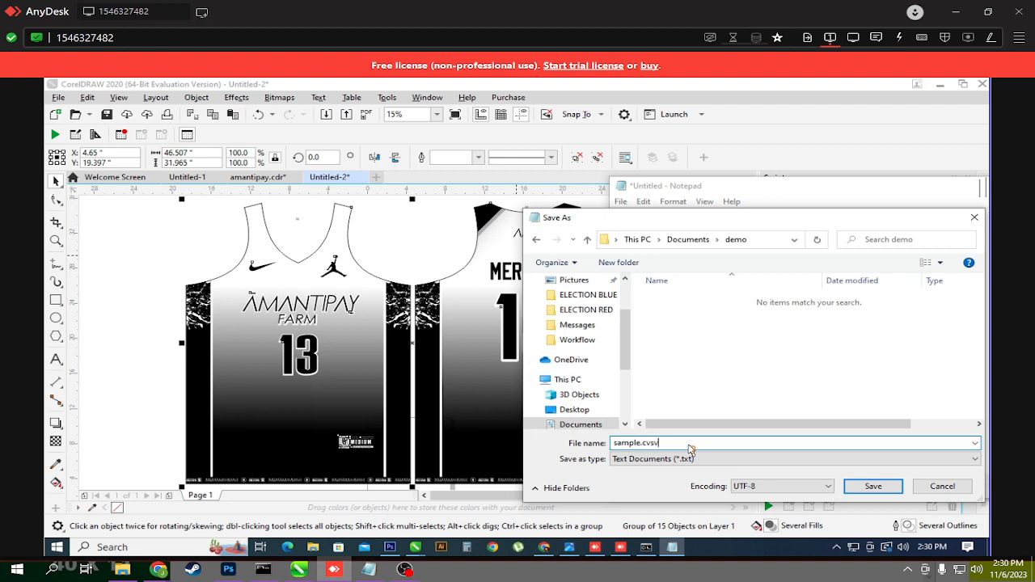
key(BackSpace)
key(BackSpace)
key(BackSpace)
text(sv)
click(726, 459)
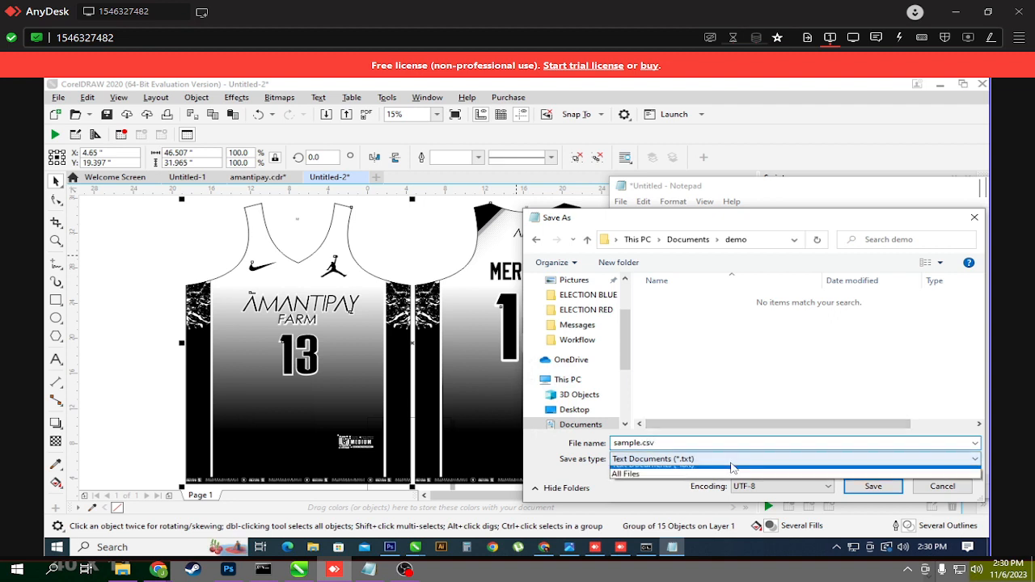
click(662, 481)
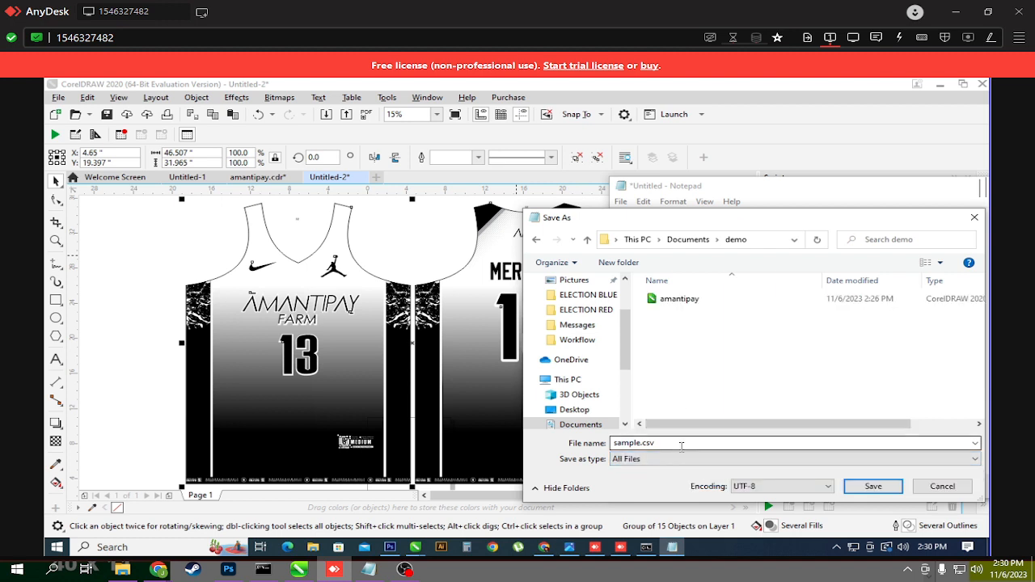
click(870, 485)
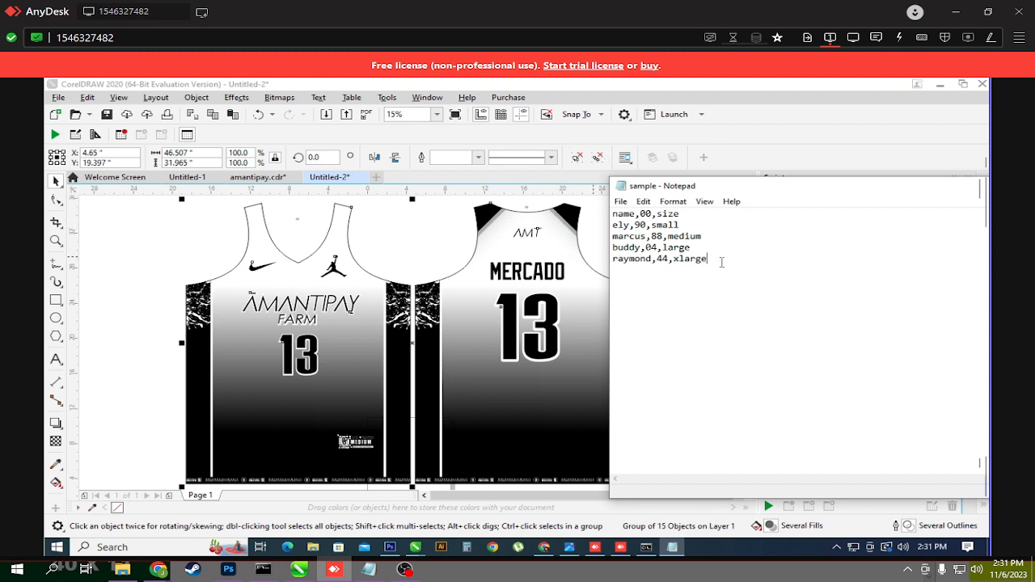
Step: Switch to CorelDRAW, create a new print merge and start importing its records from a file
drag(721, 261, 39, 103)
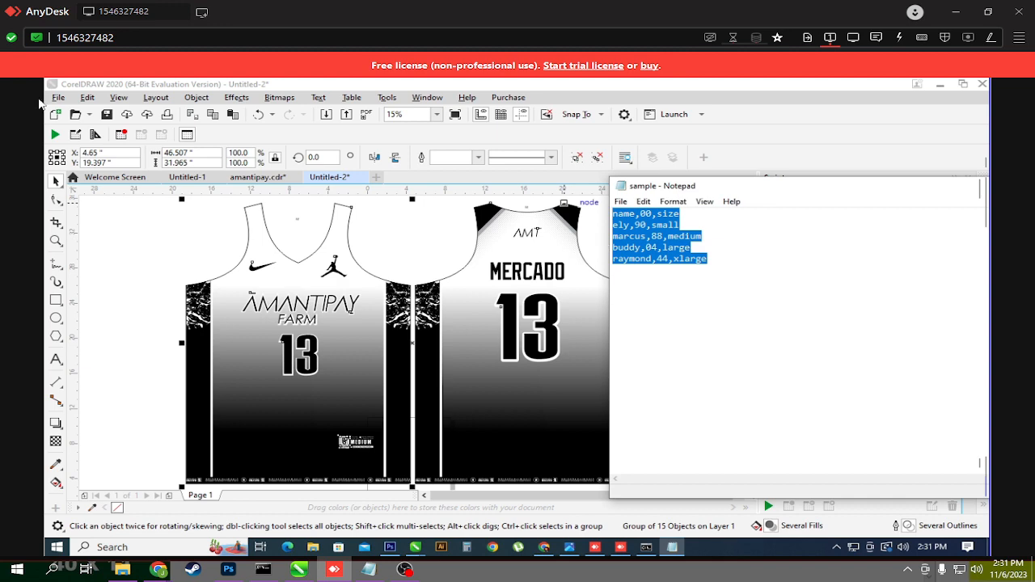
click(58, 97)
mouse_move(97, 378)
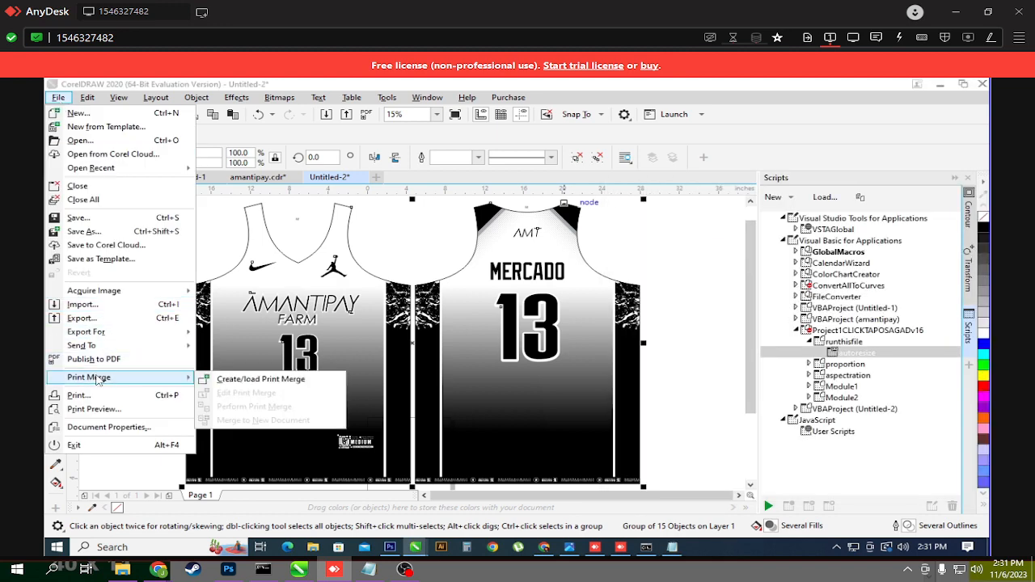
click(235, 379)
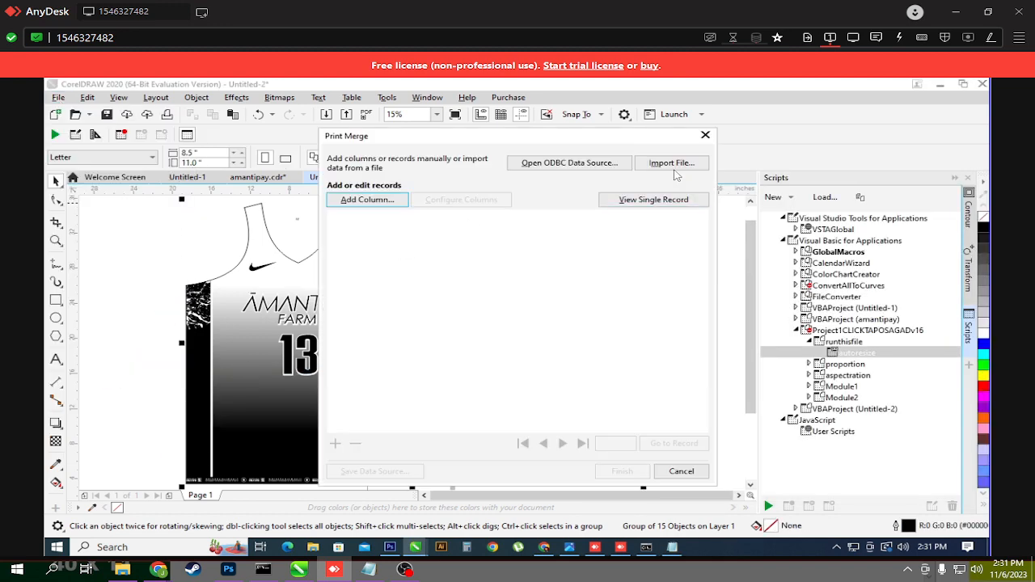
click(674, 168)
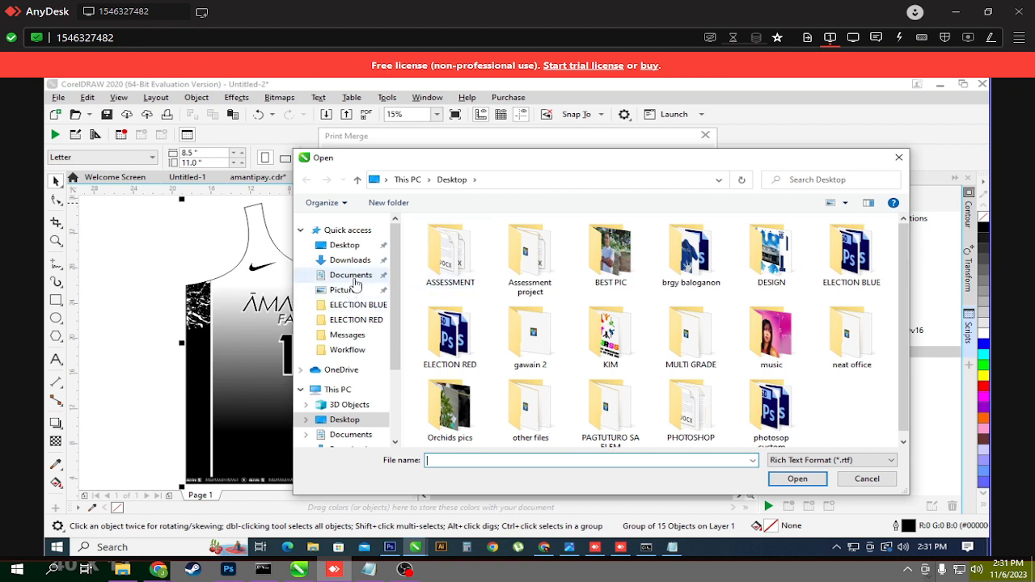
Step: Import the comma-separated file sample from the demo folder in Documents and finish the print merge setup
click(353, 276)
click(441, 253)
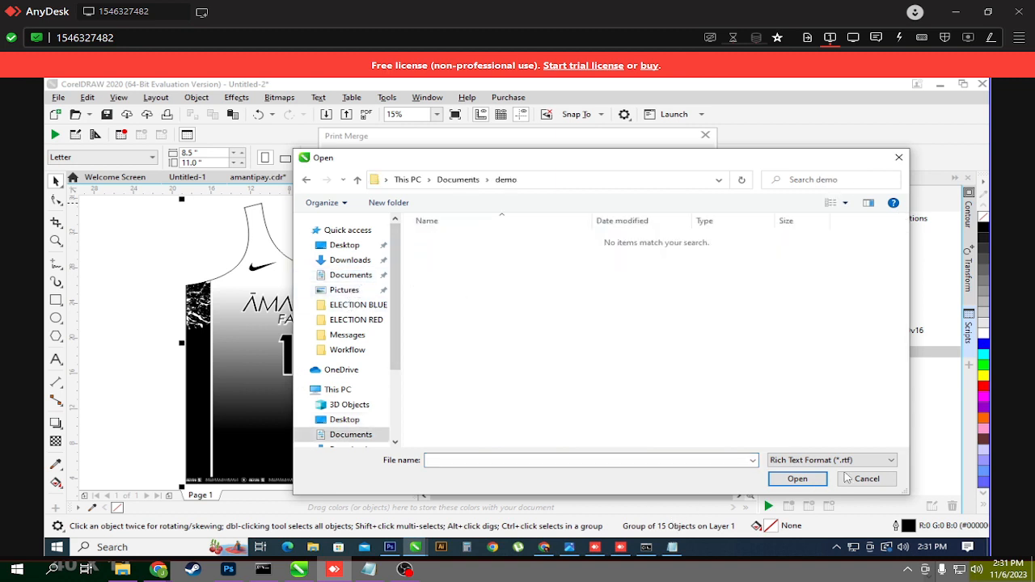
click(845, 461)
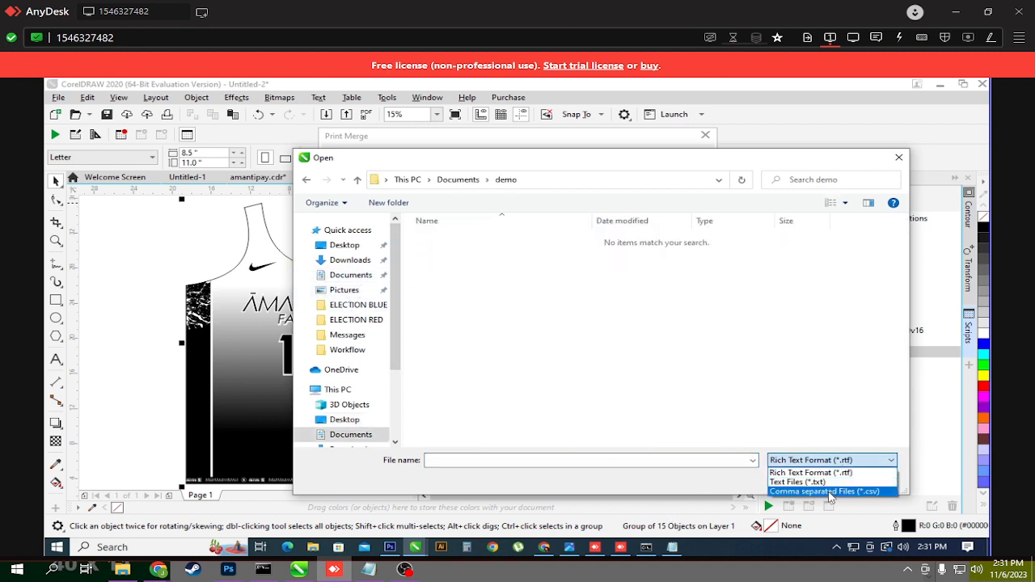
click(830, 492)
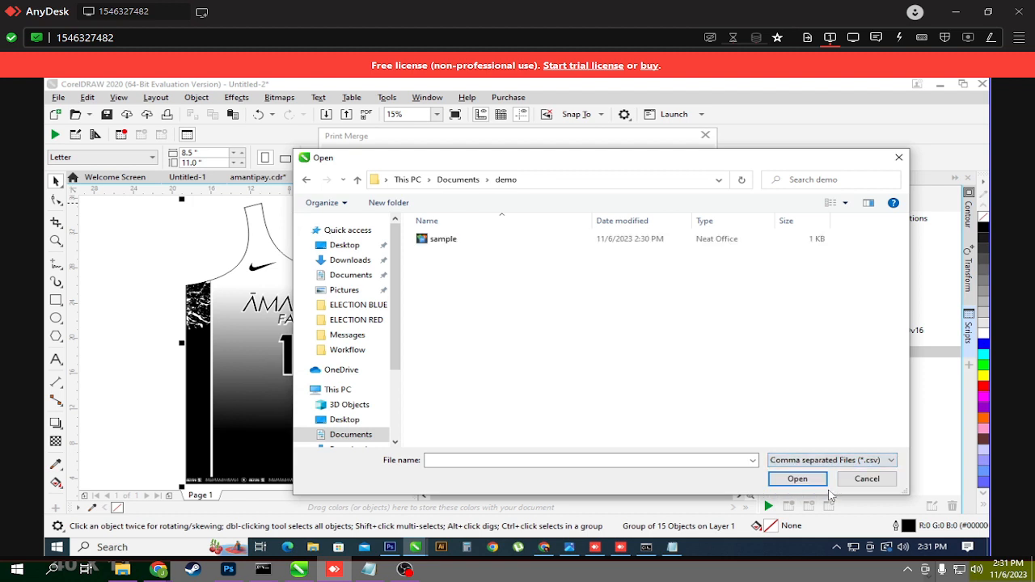
click(437, 241)
click(800, 480)
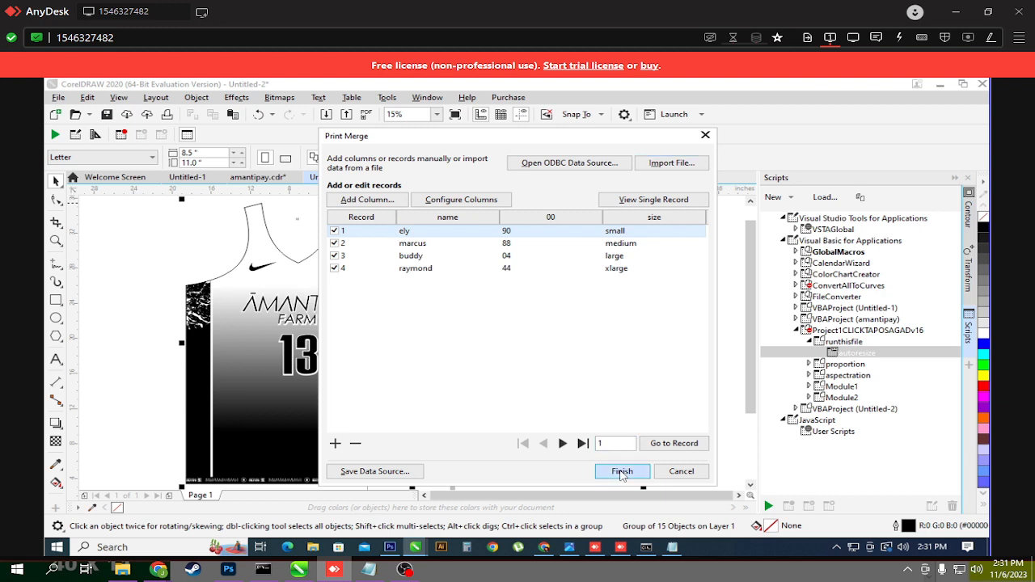
click(621, 470)
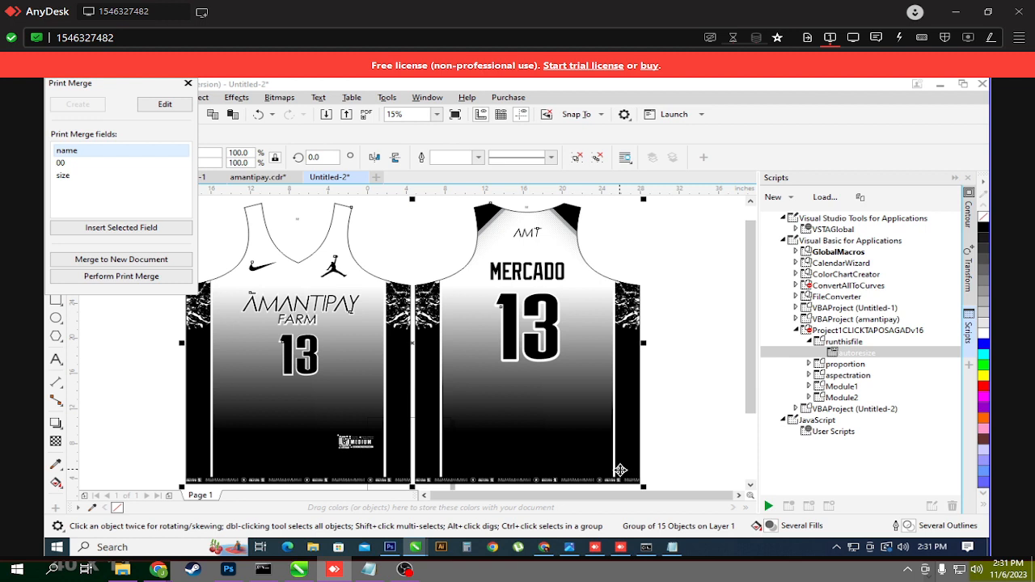
Step: Compare the header line of the sample file in Notepad with the print merge fields, then return to CorelDRAW
click(672, 548)
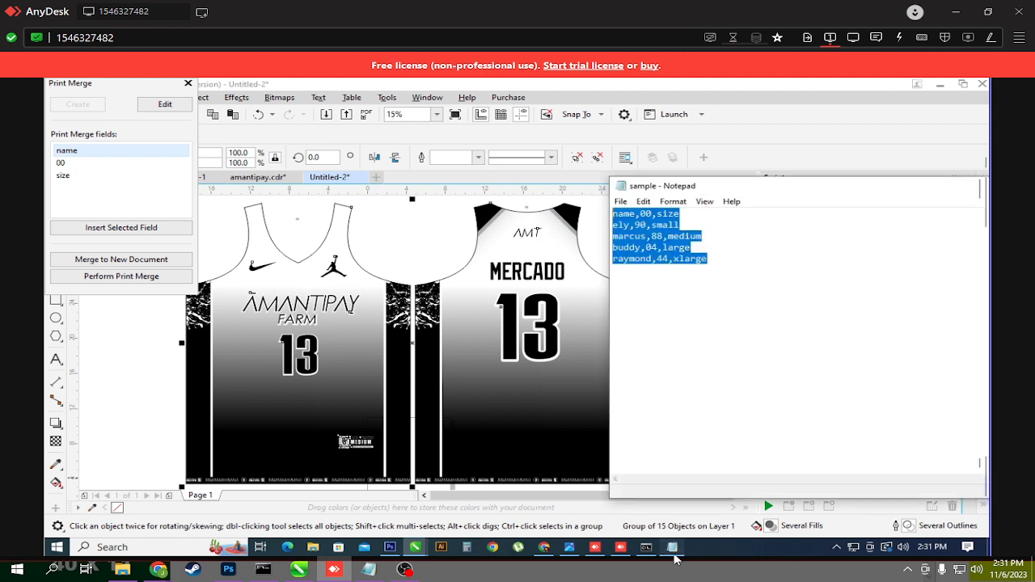
click(736, 267)
drag(682, 213, 592, 214)
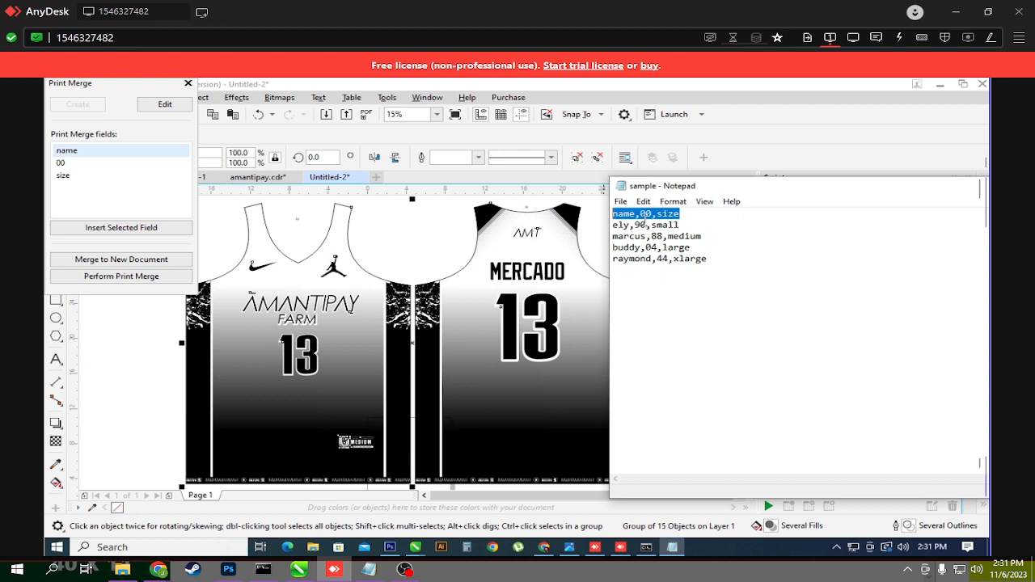
click(770, 127)
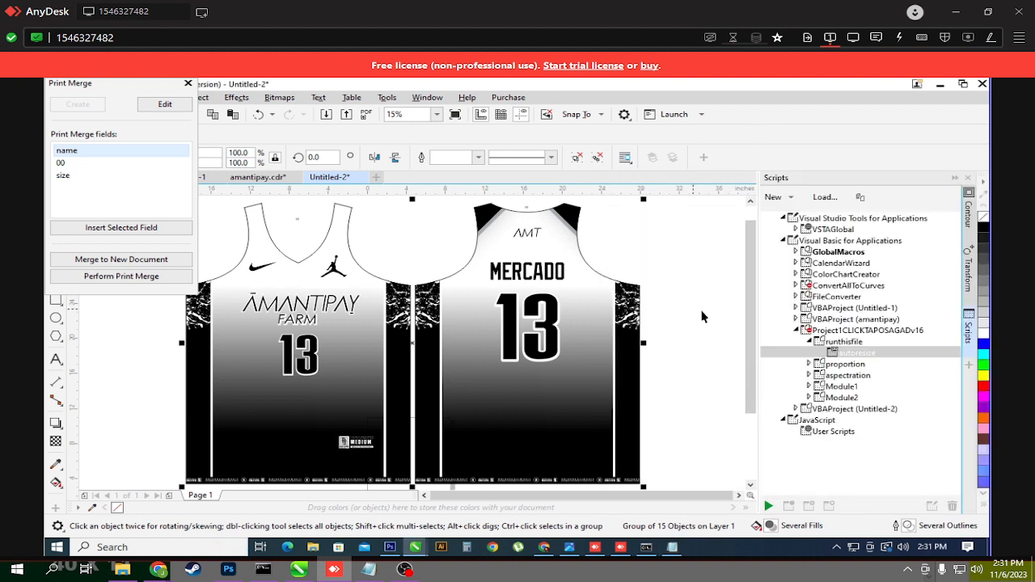
Step: Move the Print Merge window slightly aside and replace the player name on the back jersey with the name field
click(724, 312)
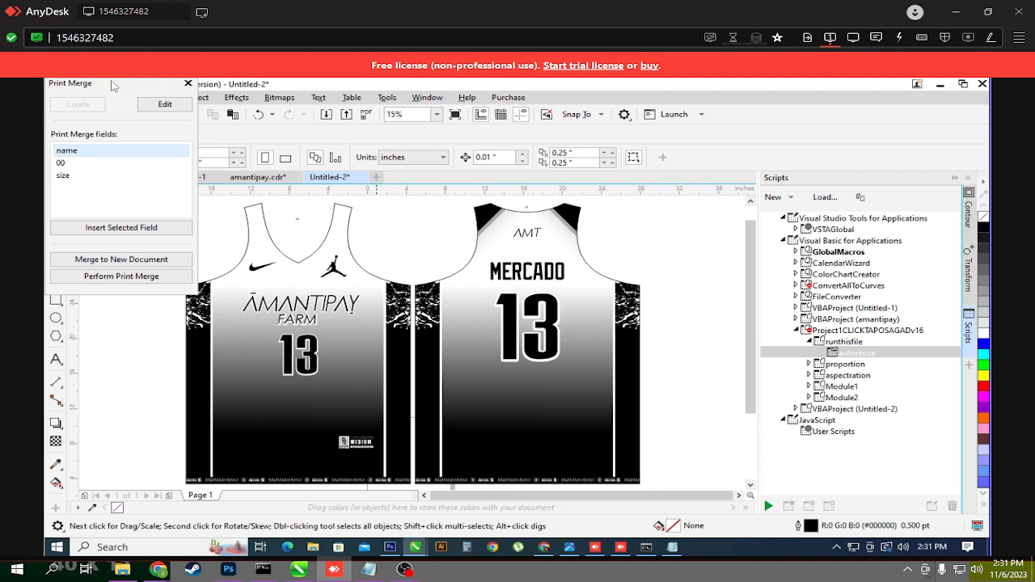
drag(110, 84, 143, 85)
click(56, 358)
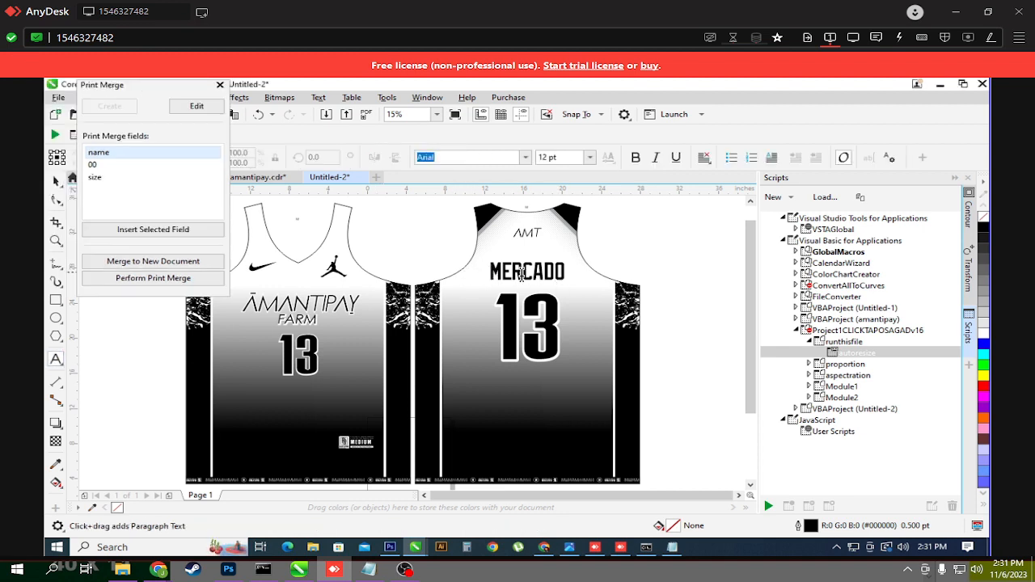
click(524, 273)
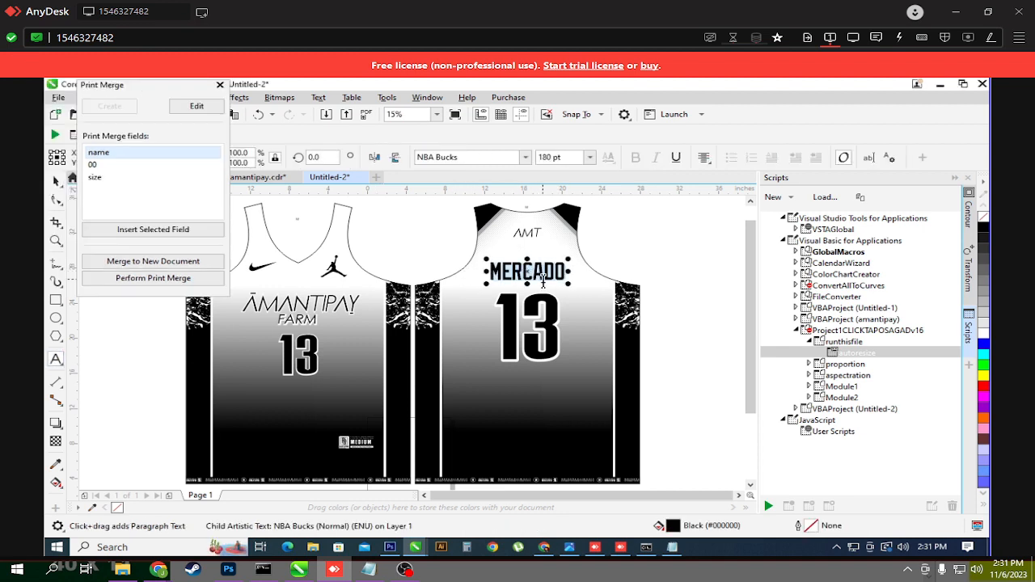
click(159, 230)
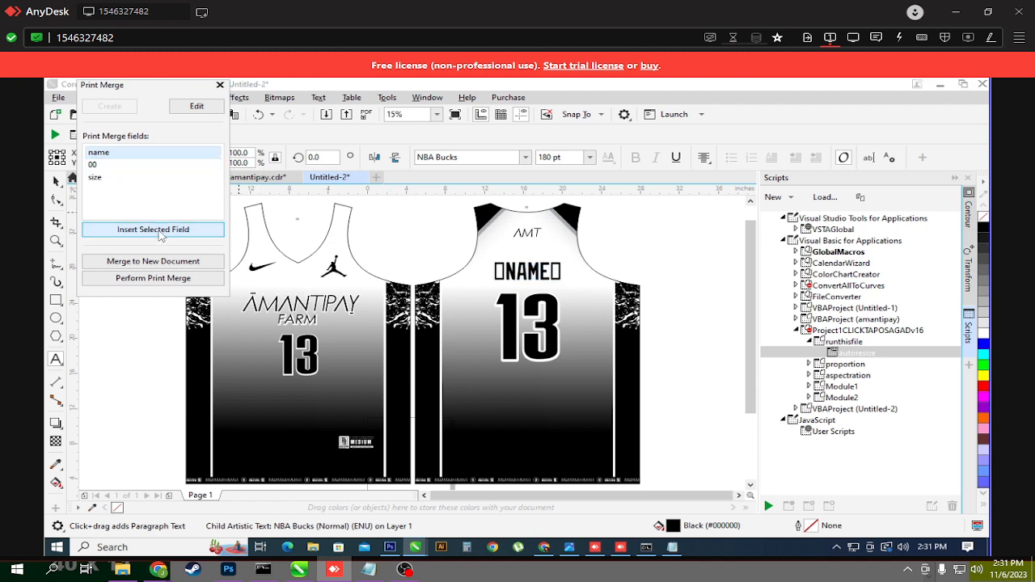
Step: Replace the number 13 on both the back and the front jersey with the 00 merge field
click(92, 164)
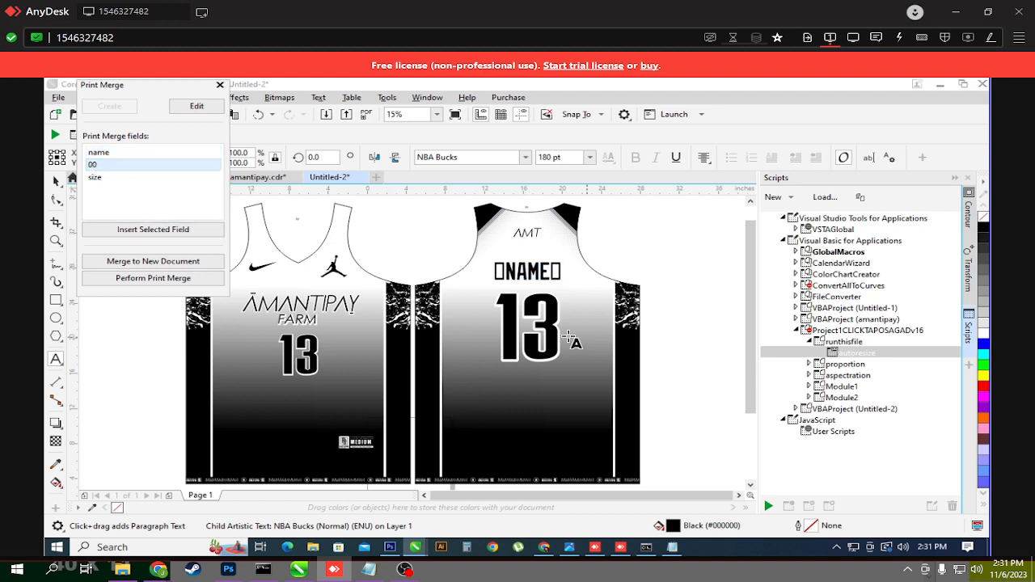
click(513, 320)
double_click(512, 320)
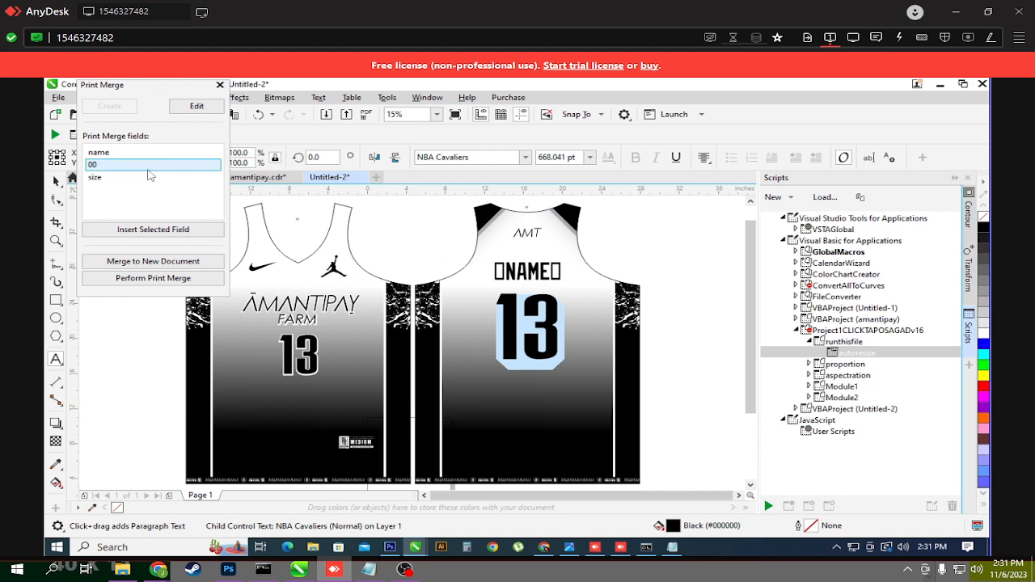
click(152, 229)
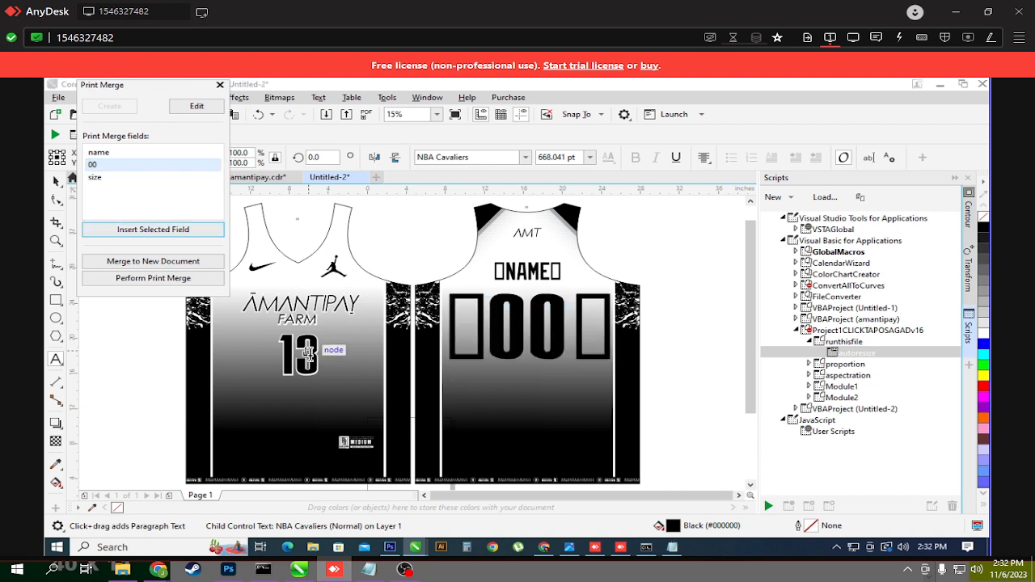
click(313, 360)
key(ctrl+a)
click(127, 231)
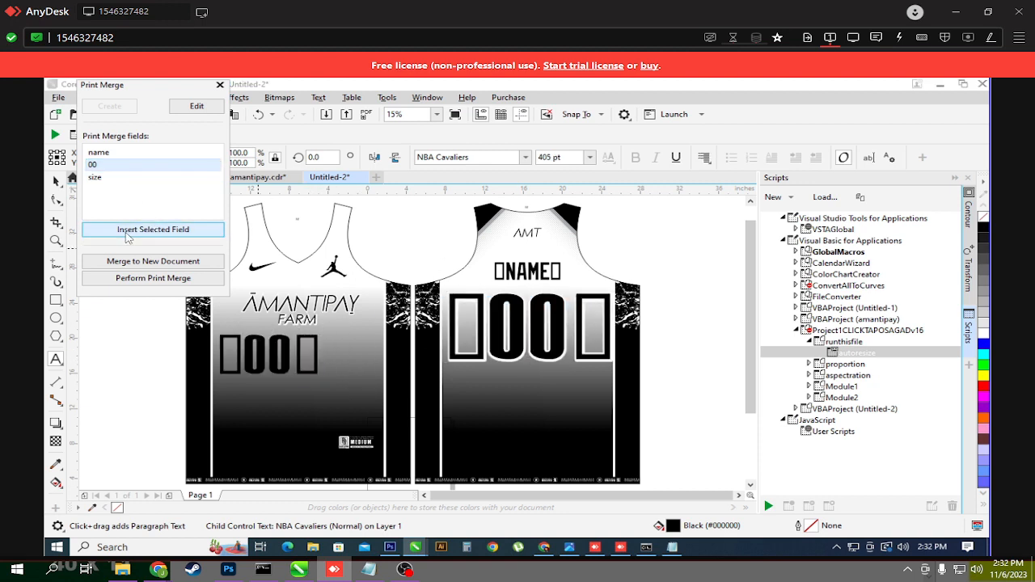
Step: Replace the word MEDIUM in the front jersey's size label with the size merge field
click(97, 177)
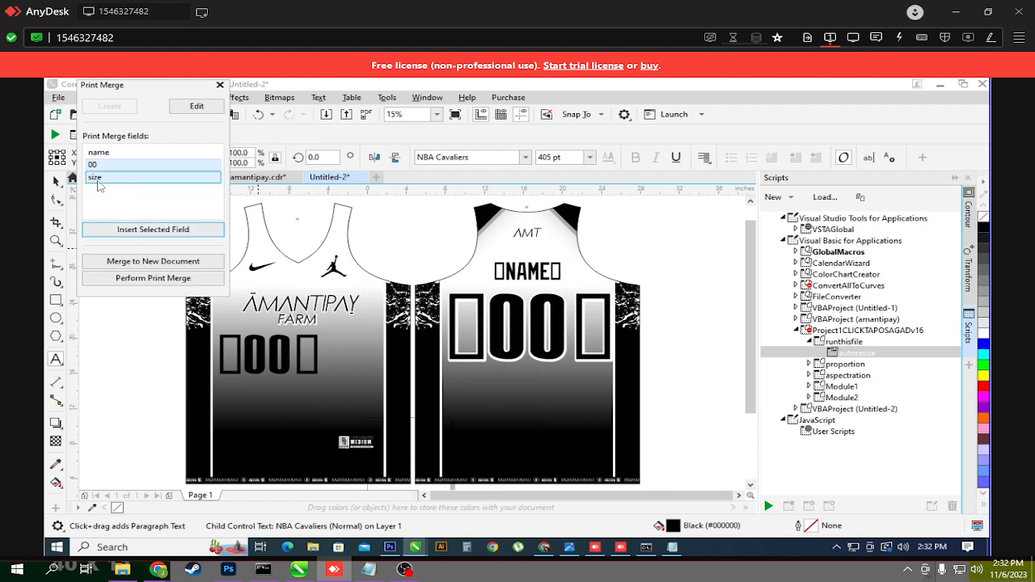
scroll(365, 471, up, 6)
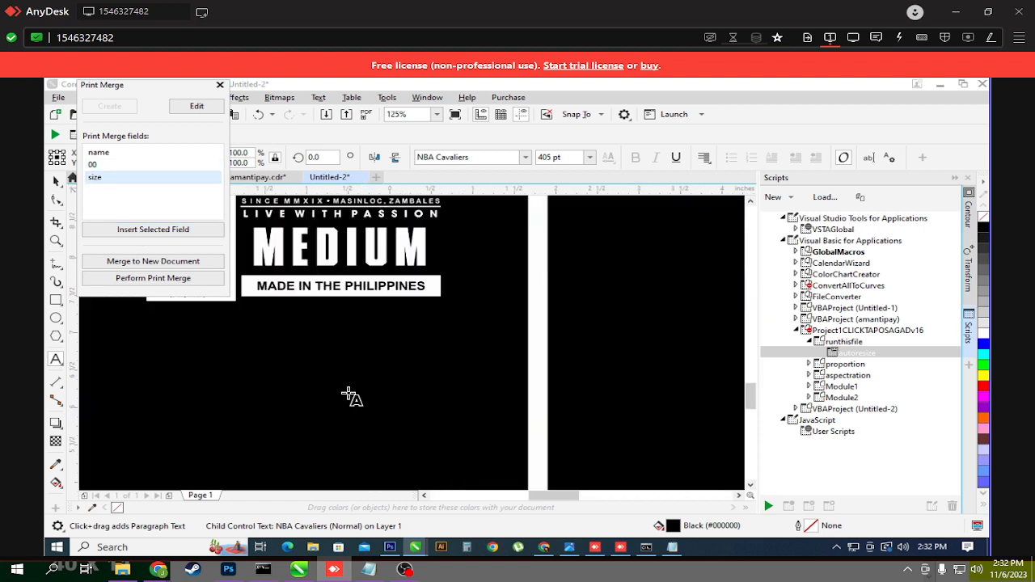
scroll(351, 397, down, 3)
double_click(350, 323)
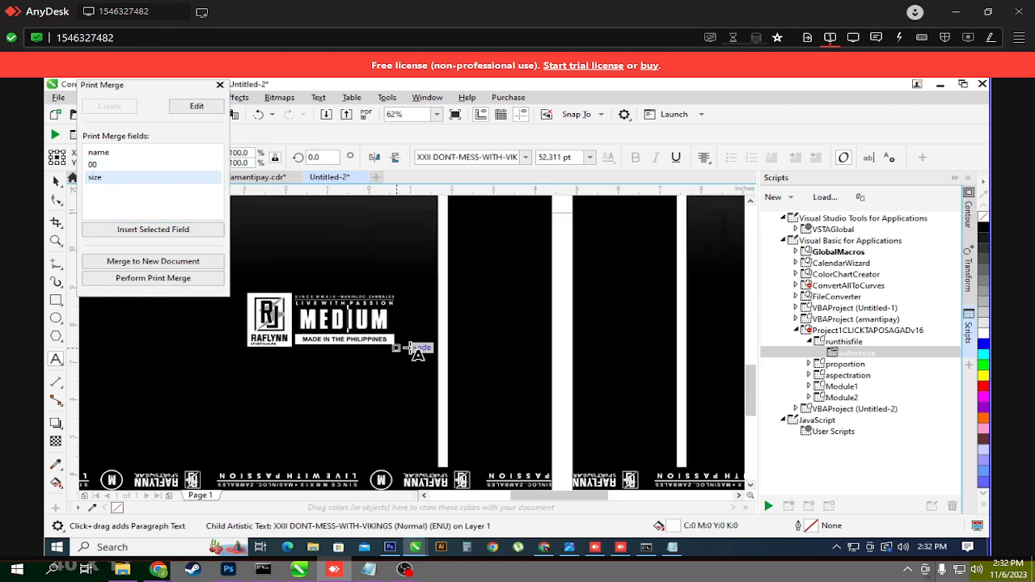
click(155, 232)
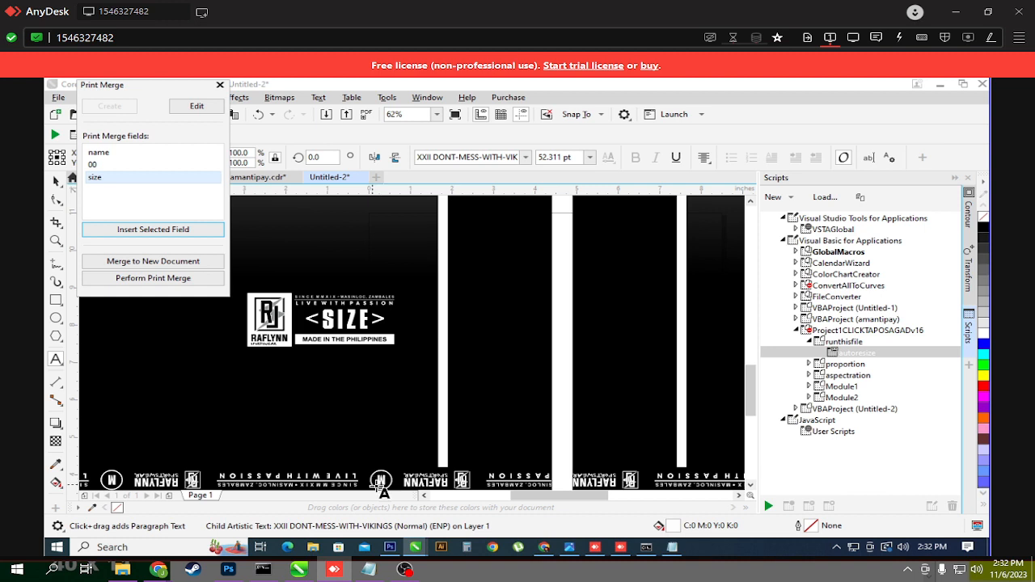
scroll(289, 446, down, 3)
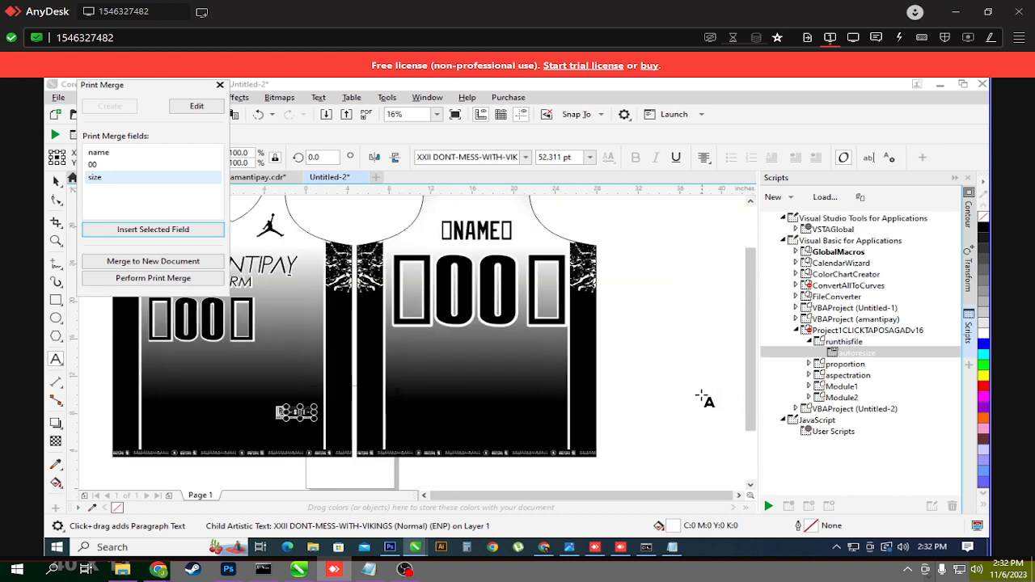
drag(748, 385, 748, 414)
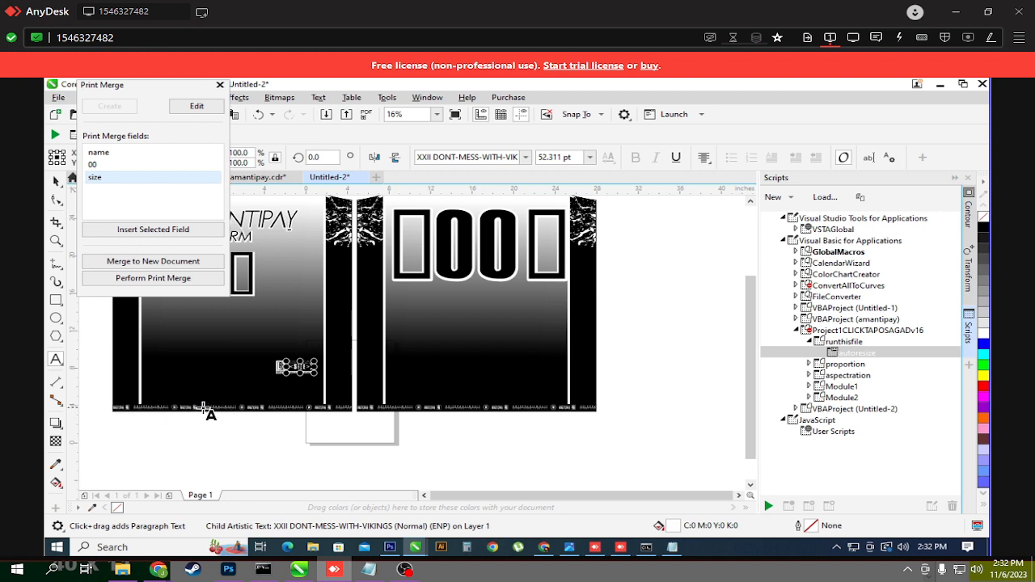
scroll(537, 396, up, 1)
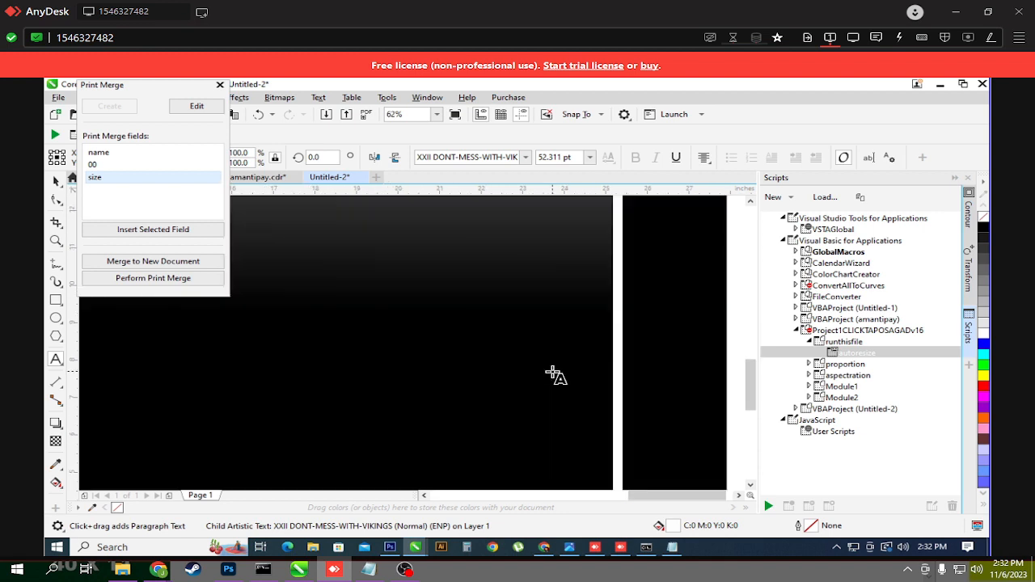
scroll(548, 373, down, 1)
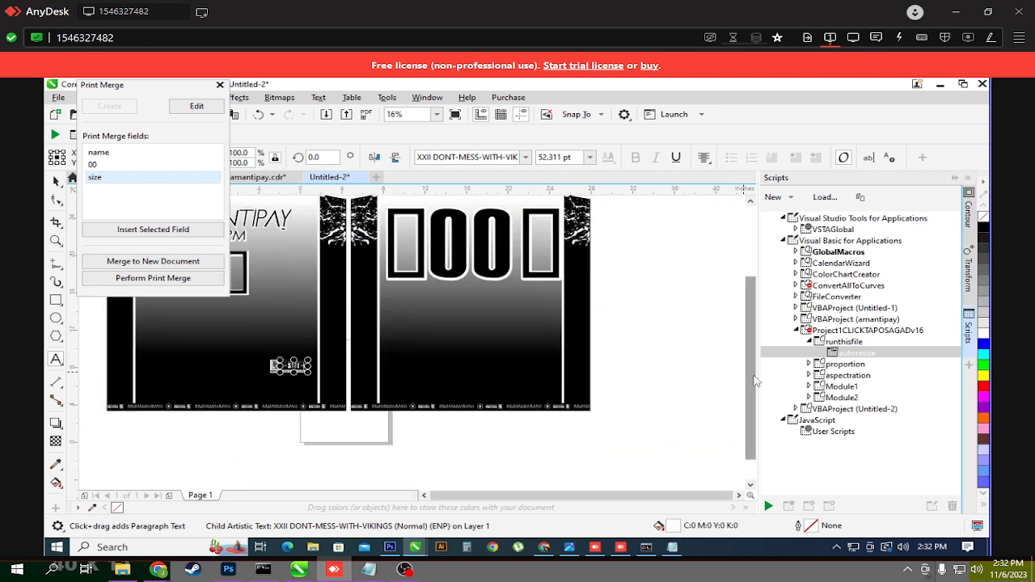
Step: Move the Print Merge window slightly away from its current spot, leaving the size label's text editing
drag(750, 376, 757, 288)
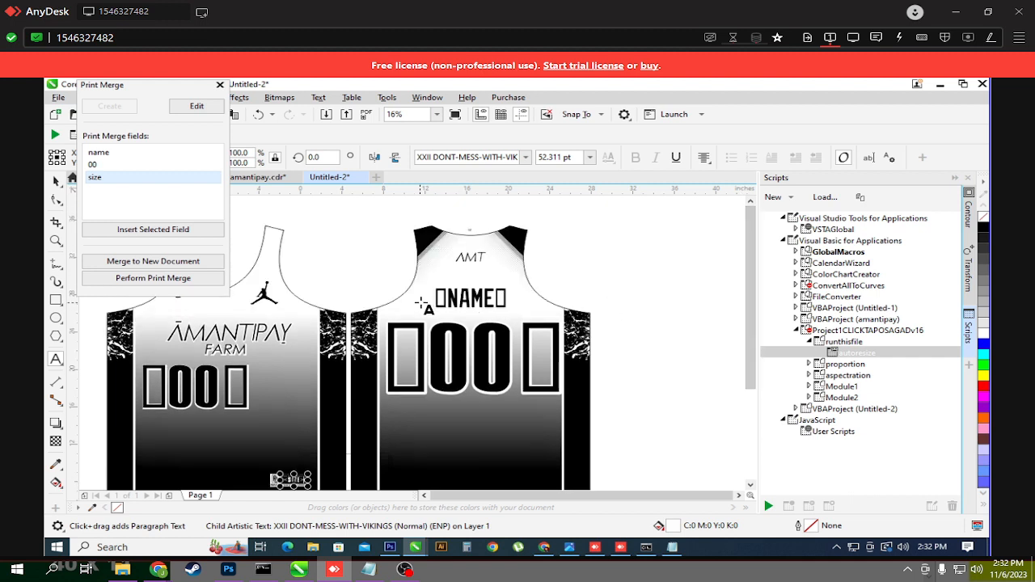
click(125, 96)
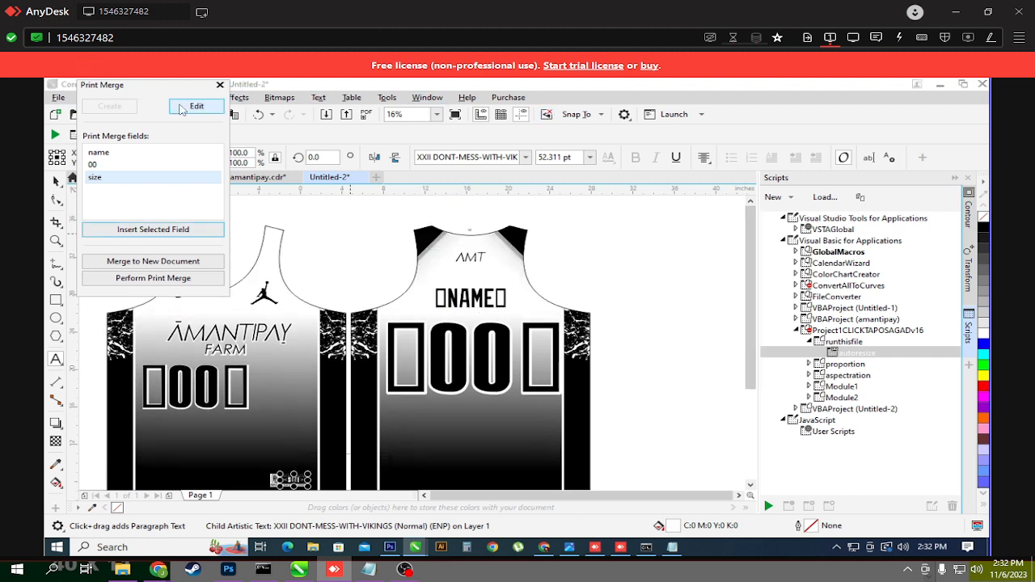
mouse_move(145, 84)
mouse_down()
mouse_move(303, 81)
mouse_move(141, 92)
mouse_up()
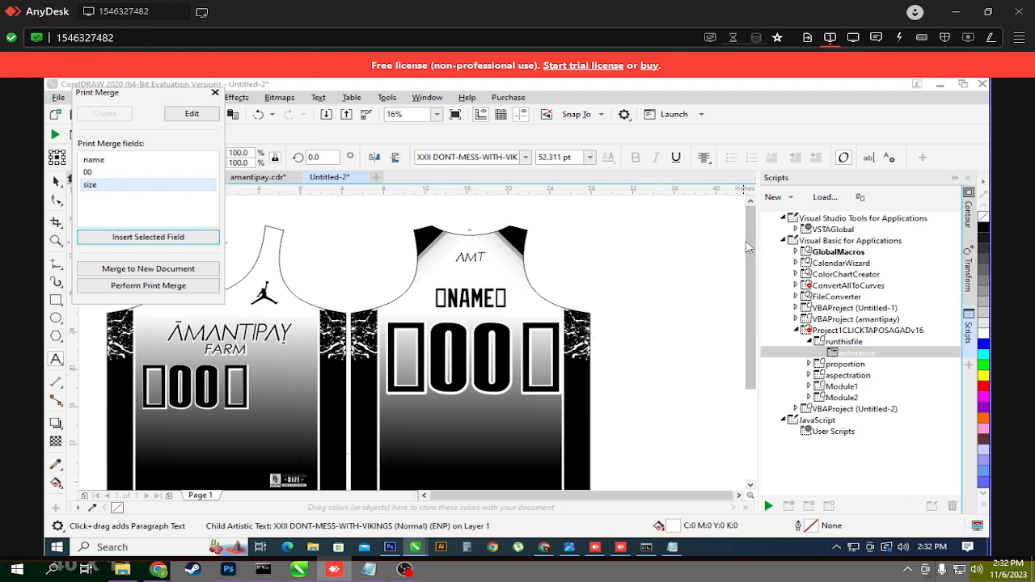
click(751, 247)
Step: Select the whole front and back jersey artwork and ungroup it into separate objects
key(ctrl+space)
click(283, 353)
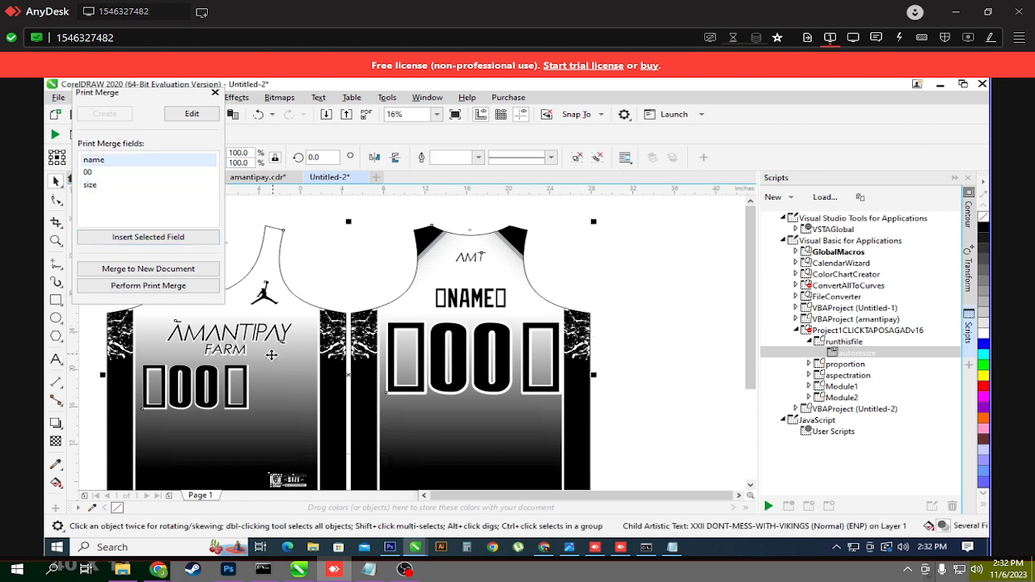
scroll(366, 362, down, 2)
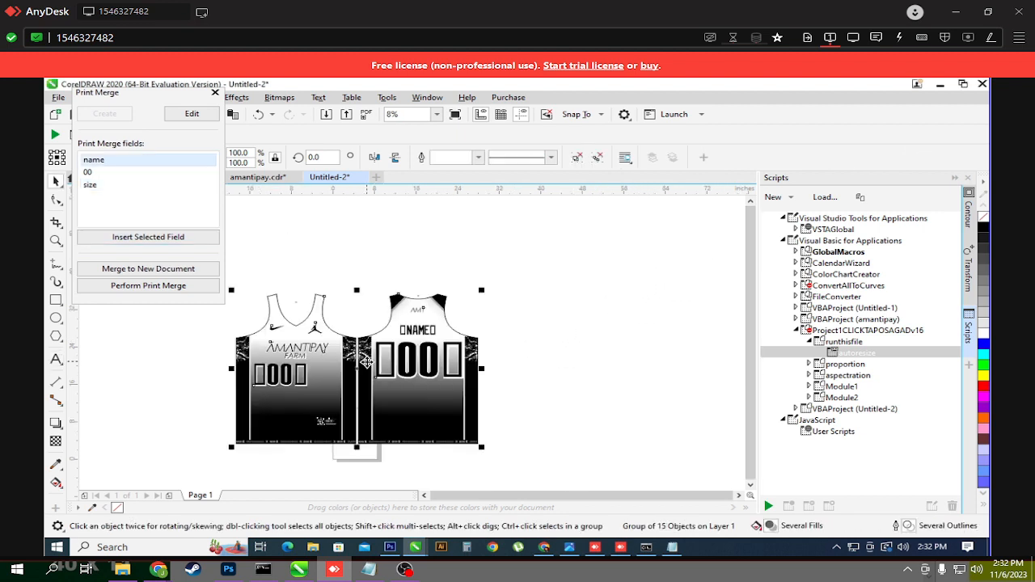
key(ctrl+u)
click(555, 371)
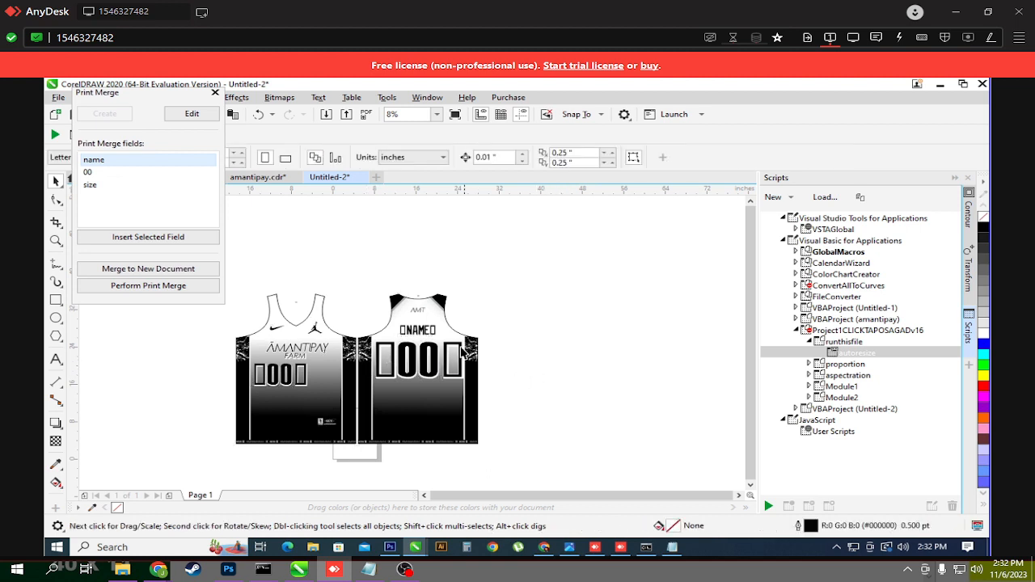
Step: Show the text properties and centre the name and number fields horizontally on the back jersey panel
key(ctrl+t)
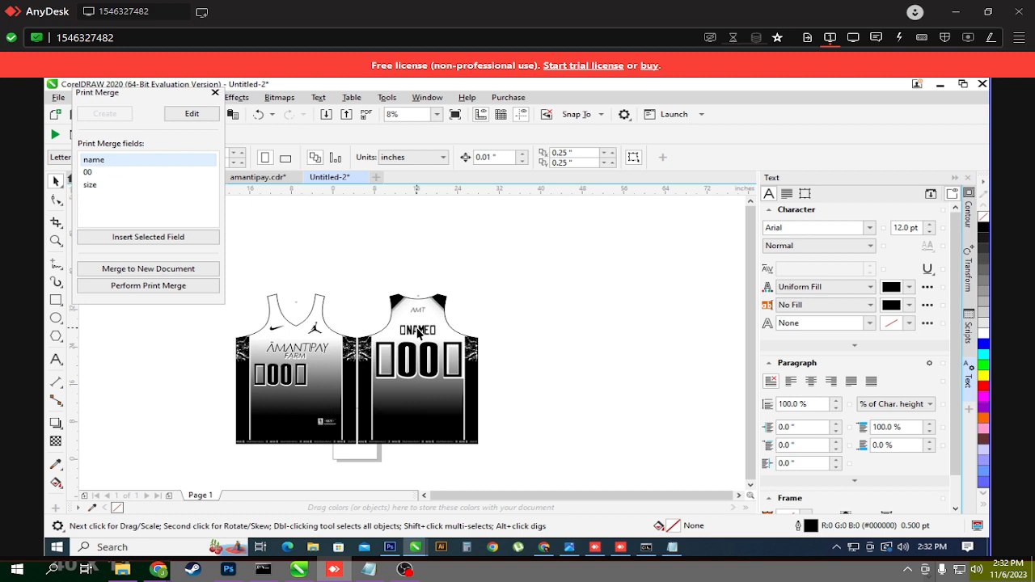
click(418, 333)
shift+click(411, 361)
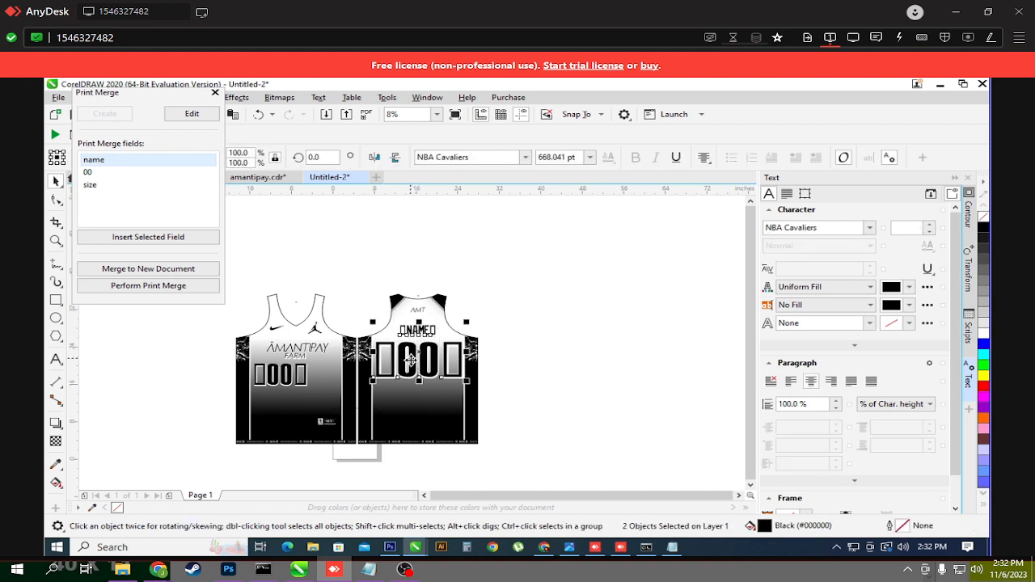
shift+click(415, 405)
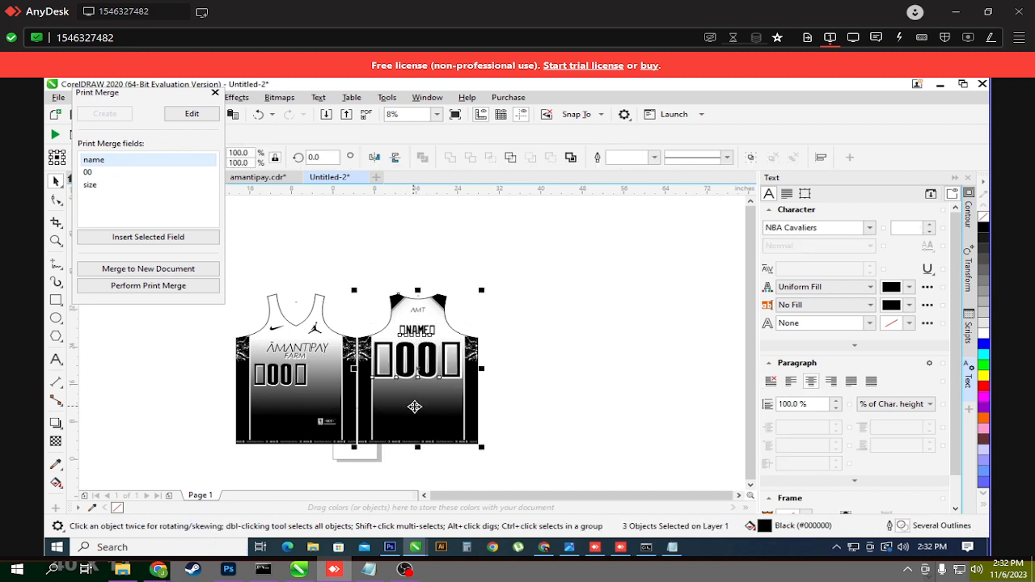
click(645, 412)
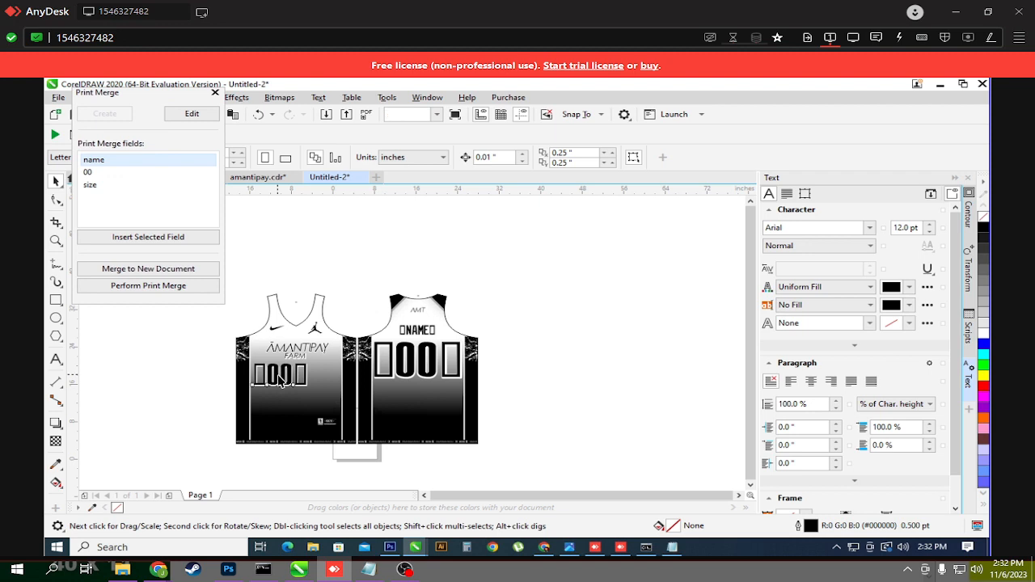
Step: Examine the paragraph alignment of the number field and the size label on the front jersey
click(280, 380)
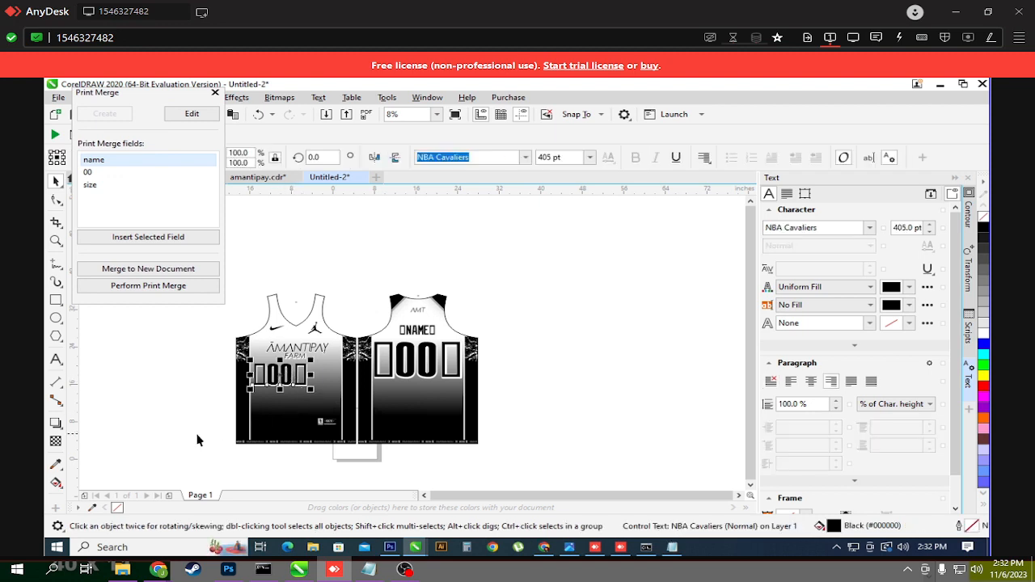
scroll(194, 434, up, 2)
scroll(194, 433, down, 2)
scroll(254, 425, up, 1)
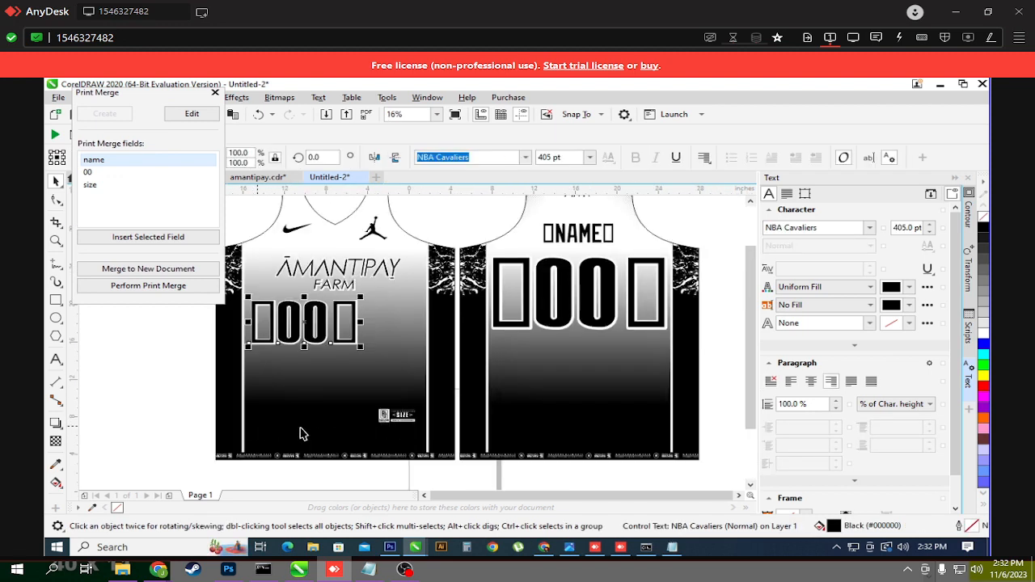
click(402, 417)
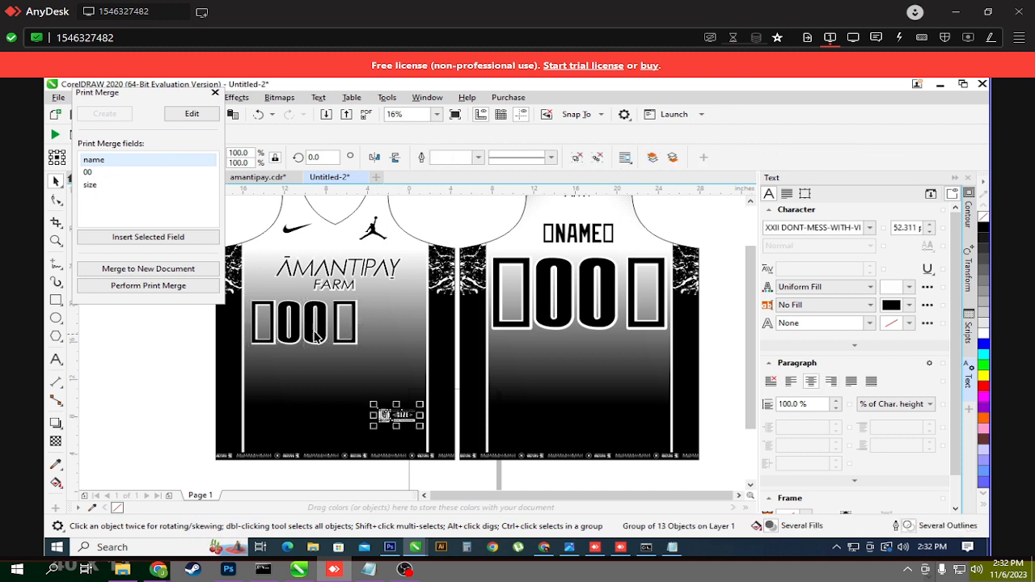
Step: Ungroup the front jersey's size label and move its size field text over to the lower part of the back jersey
drag(401, 404, 409, 406)
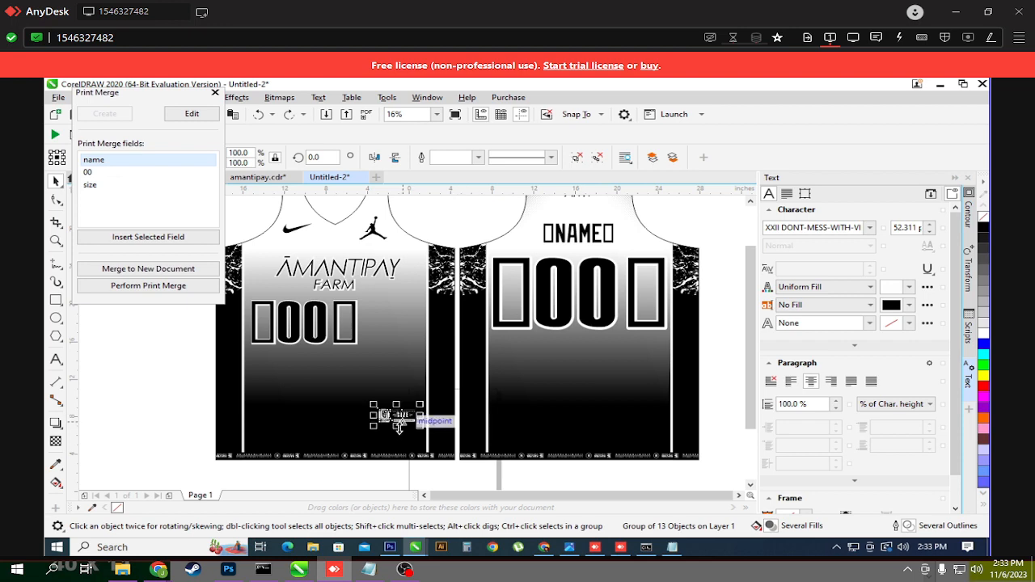
scroll(396, 429, up, 4)
scroll(408, 421, down, 2)
scroll(418, 415, down, 3)
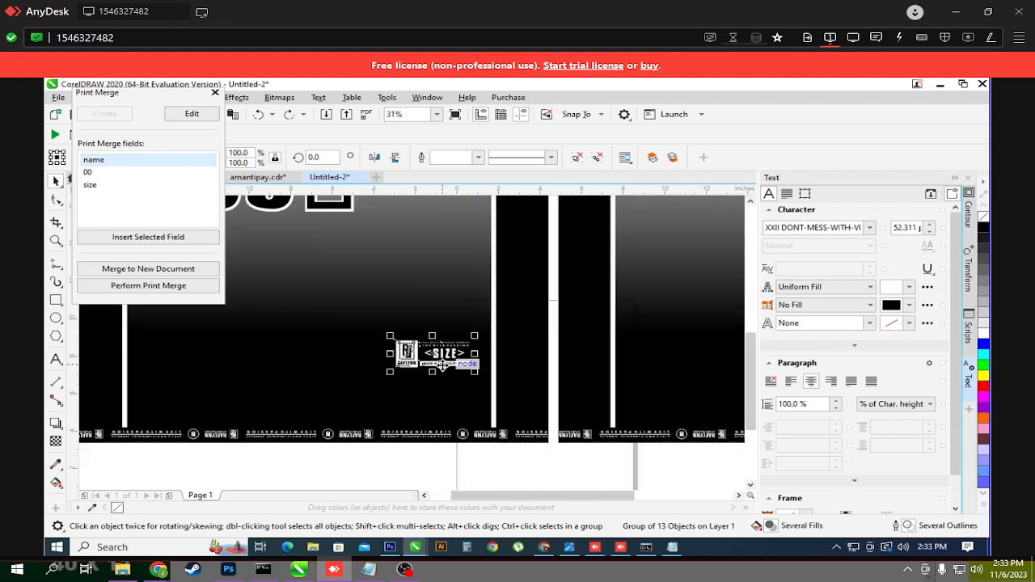
click(193, 460)
mouse_move(421, 367)
mouse_down()
mouse_move(430, 368)
mouse_move(419, 371)
mouse_up()
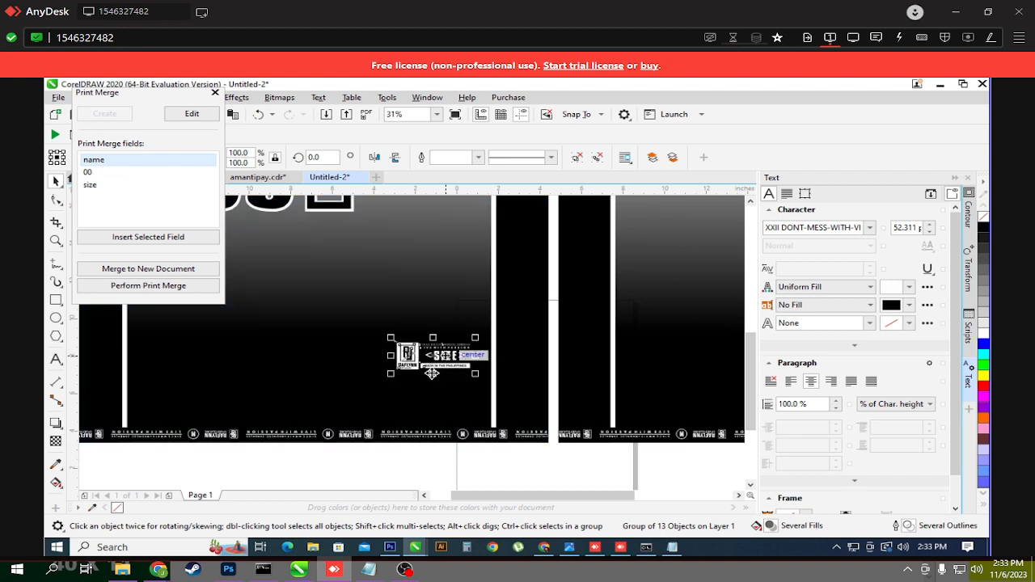
click(380, 462)
drag(443, 360, 700, 412)
scroll(323, 418, down, 3)
scroll(275, 414, up, 3)
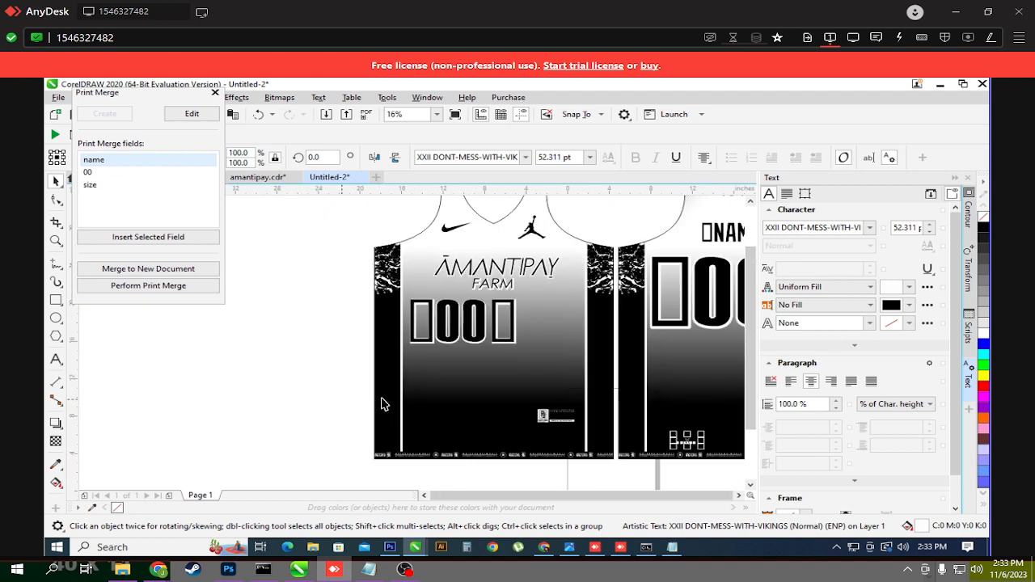
Step: Group the front jersey panel with the logo piece left from the size label
click(445, 382)
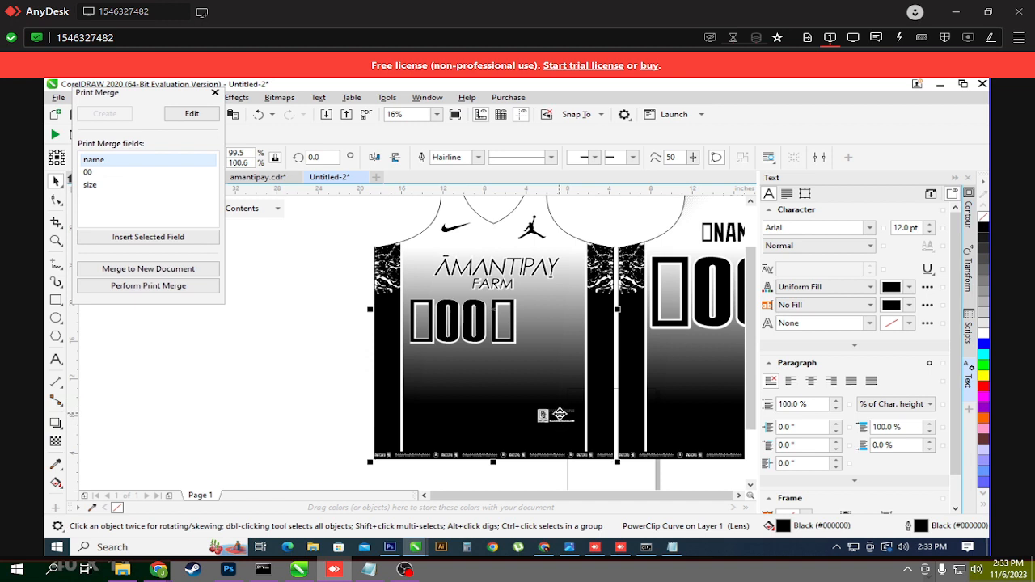
shift+click(559, 414)
key(ctrl+g)
click(355, 416)
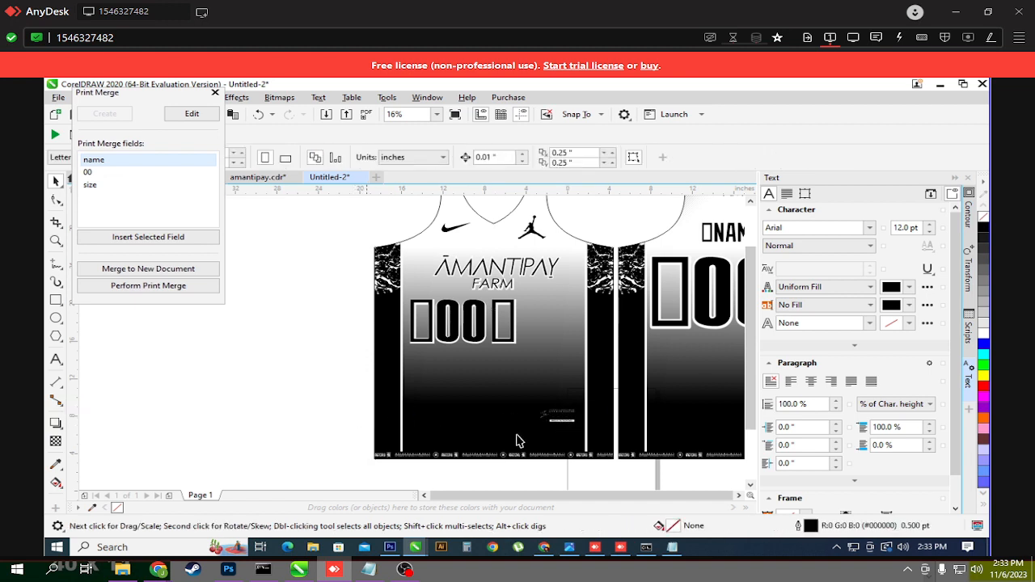
Step: Send the back jersey panel behind the size field text so the text lies in front of it
scroll(685, 459, up, 2)
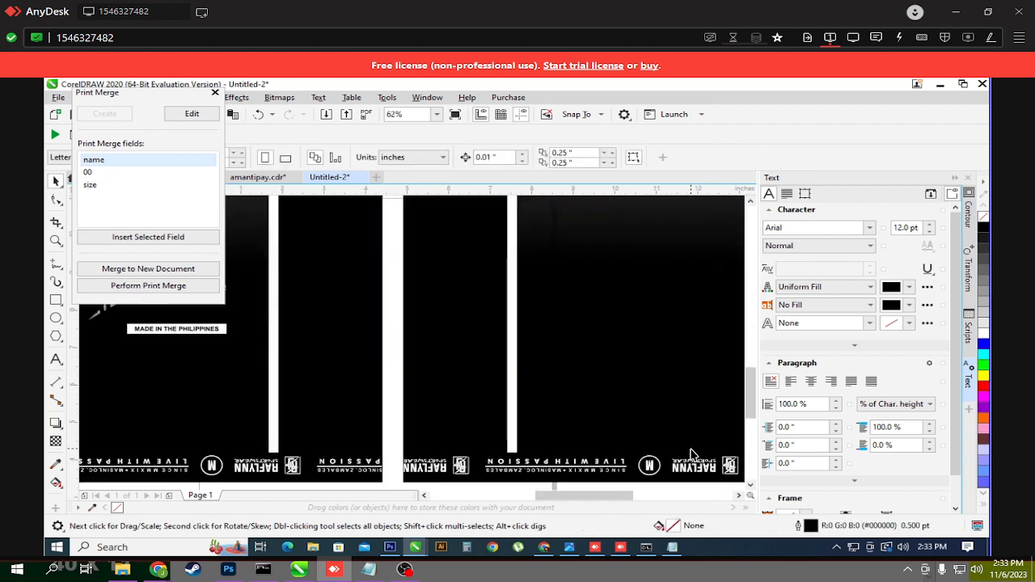
scroll(548, 462, down, 1)
drag(551, 497, 594, 499)
click(485, 408)
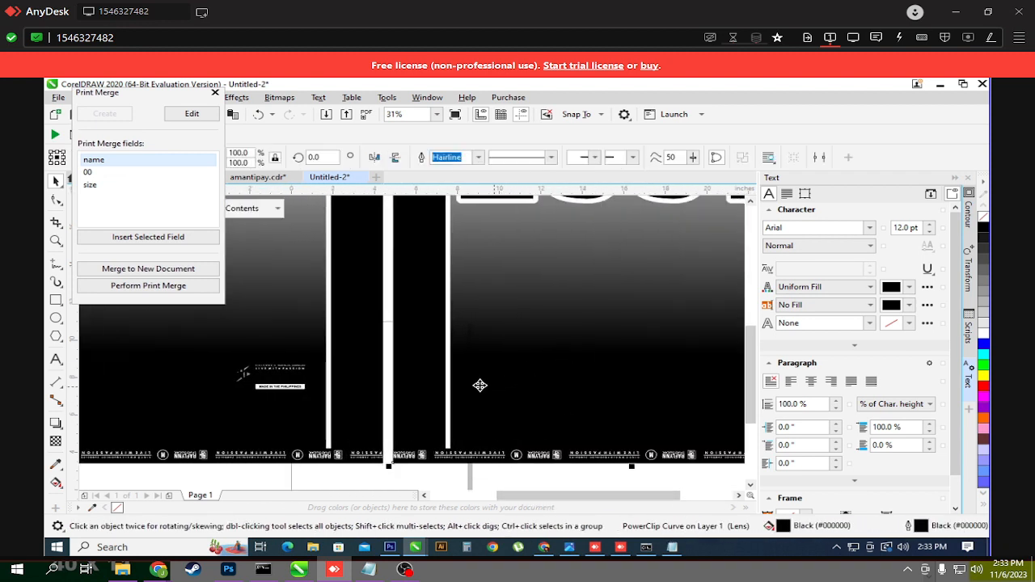
click(293, 370)
click(278, 379)
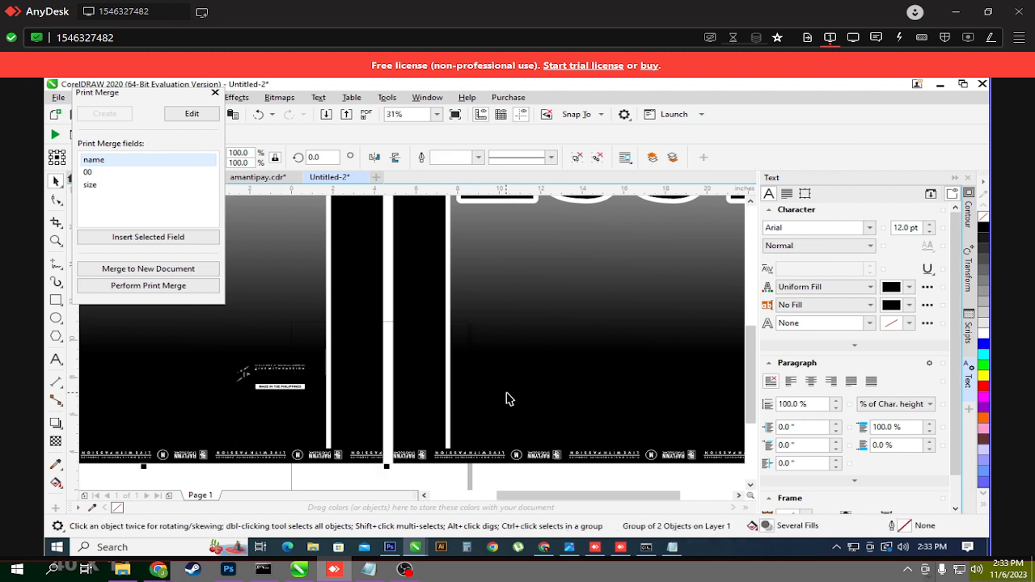
scroll(505, 396, down, 1)
click(532, 399)
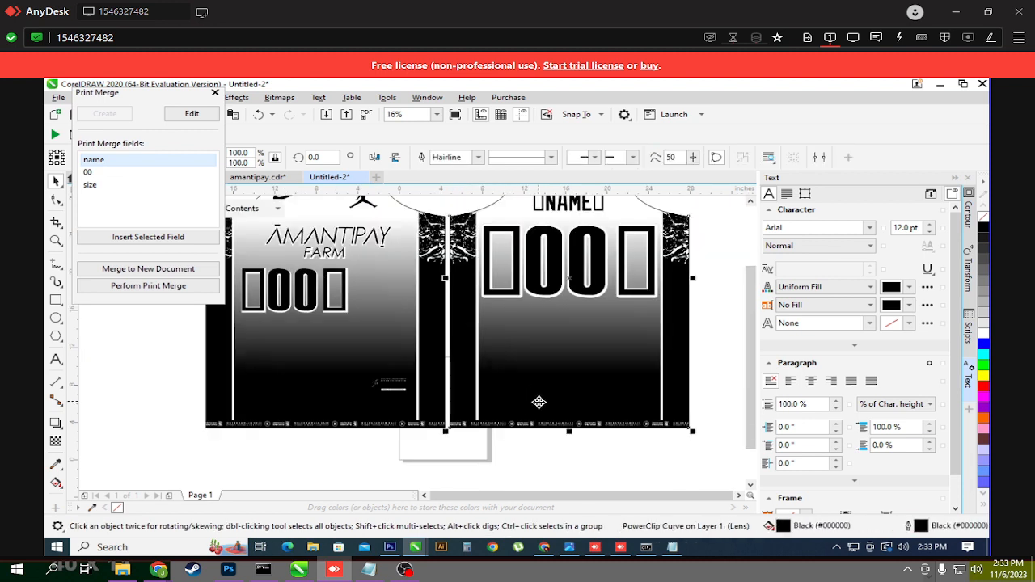
click(521, 448)
click(538, 371)
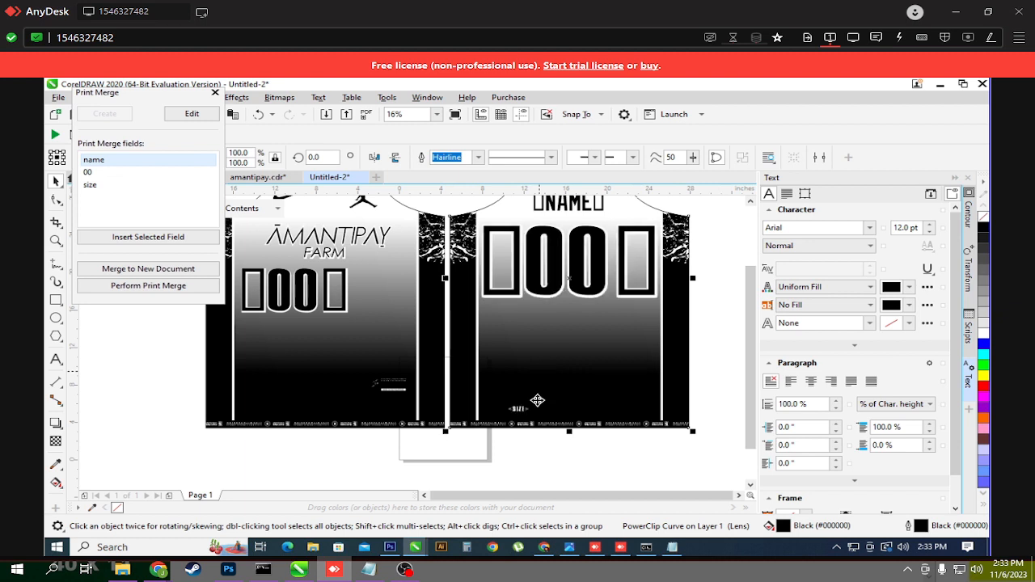
Step: Move the size field text from the back jersey to its place in the front jersey's size label
drag(519, 410, 397, 394)
scroll(396, 395, left, 2)
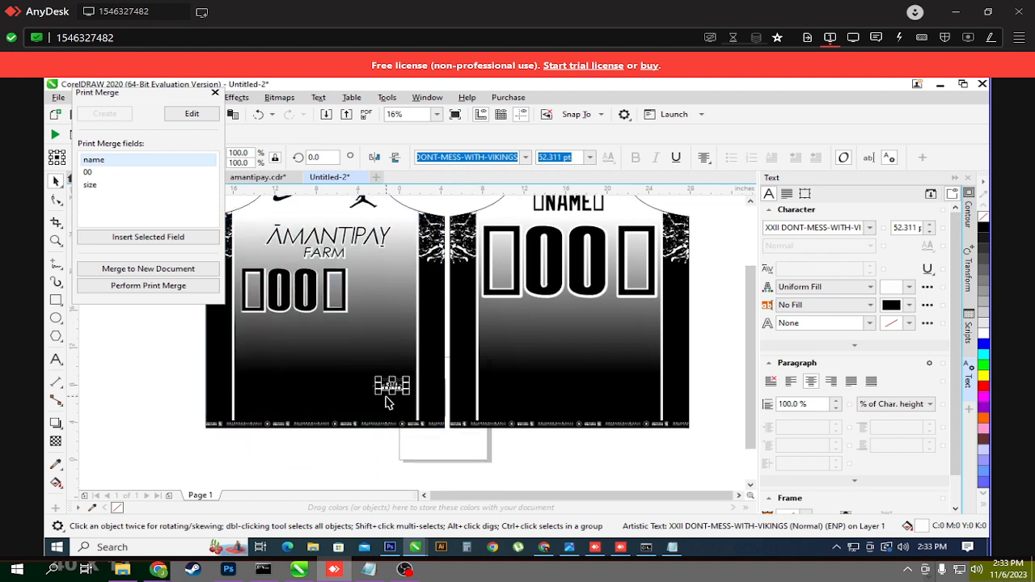
scroll(429, 398, up, 2)
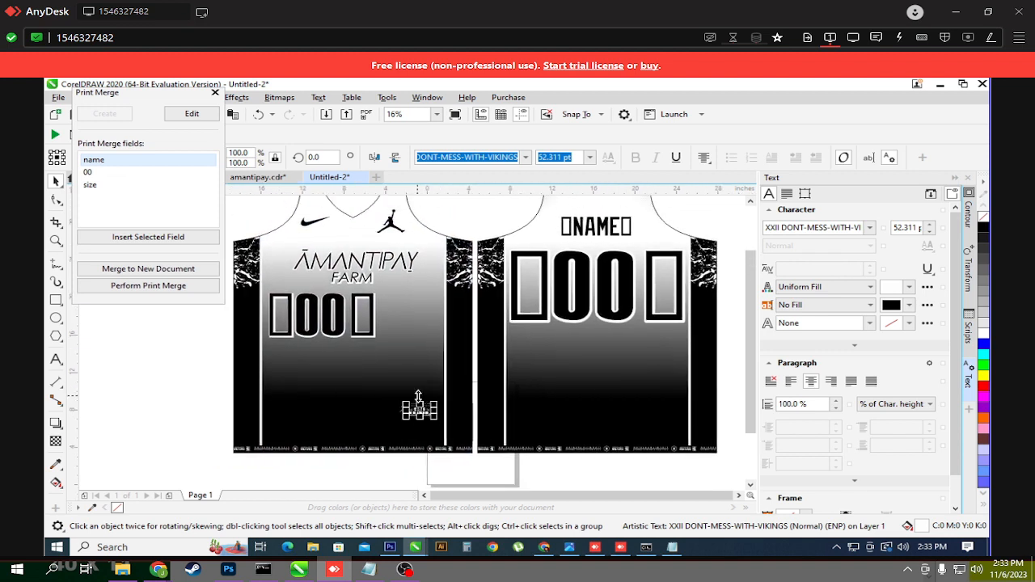
scroll(416, 397, down, 2)
scroll(418, 400, down, 1)
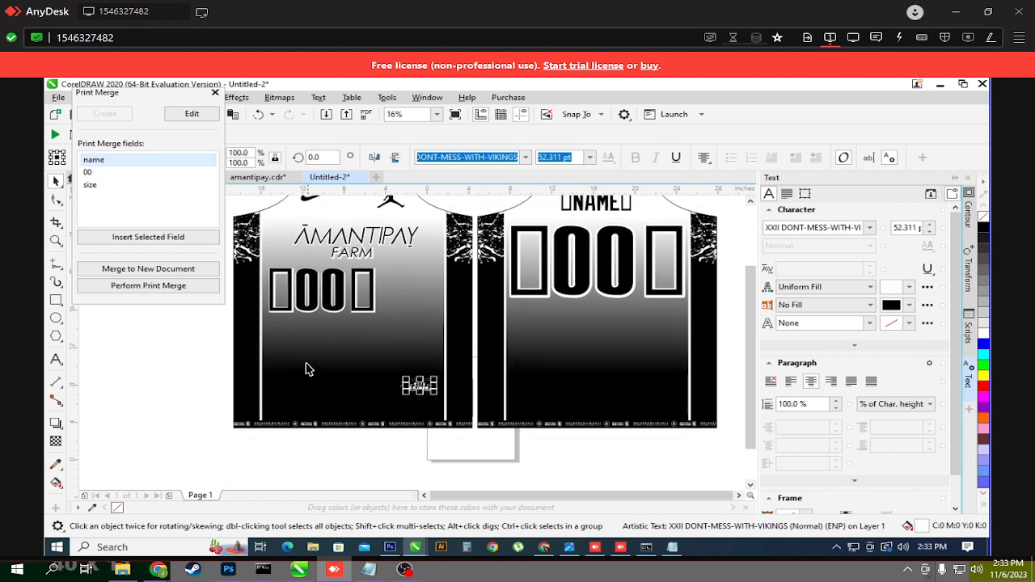
click(601, 367)
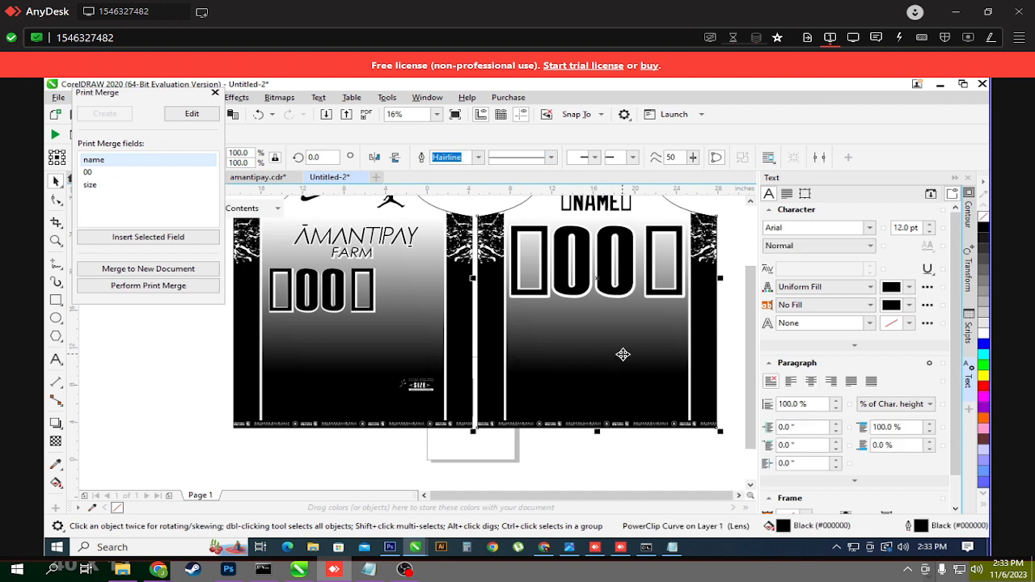
scroll(606, 359, down, 3)
scroll(608, 355, up, 3)
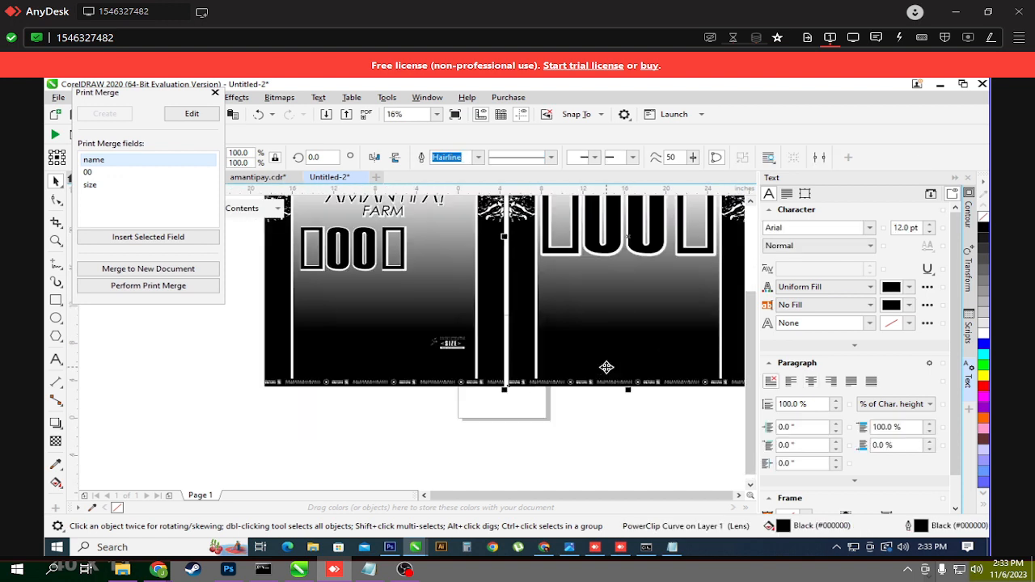
click(375, 434)
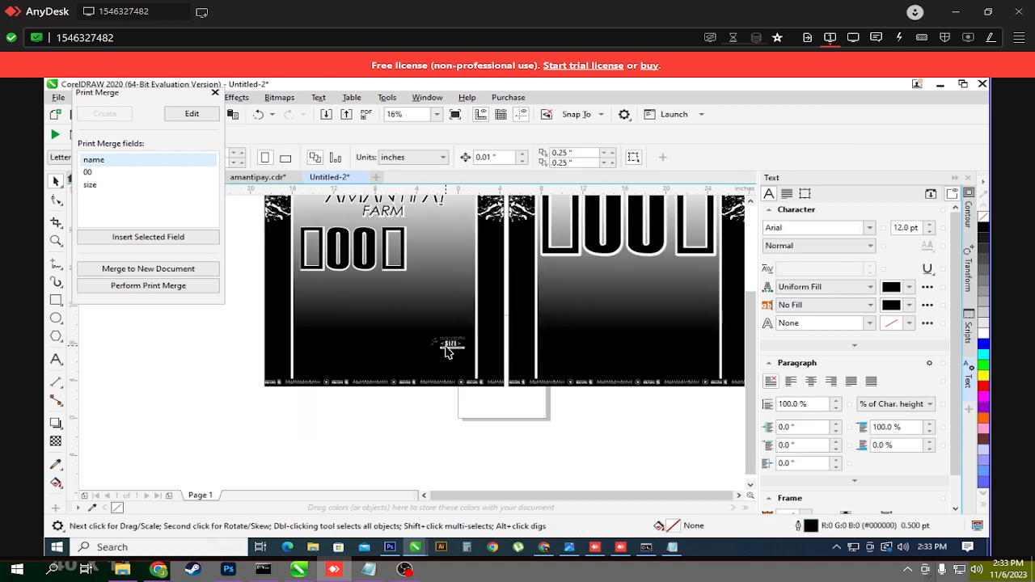
Step: Set the front jersey's number field to centre text alignment and move it to the middle below the team name
scroll(449, 350, up, 1)
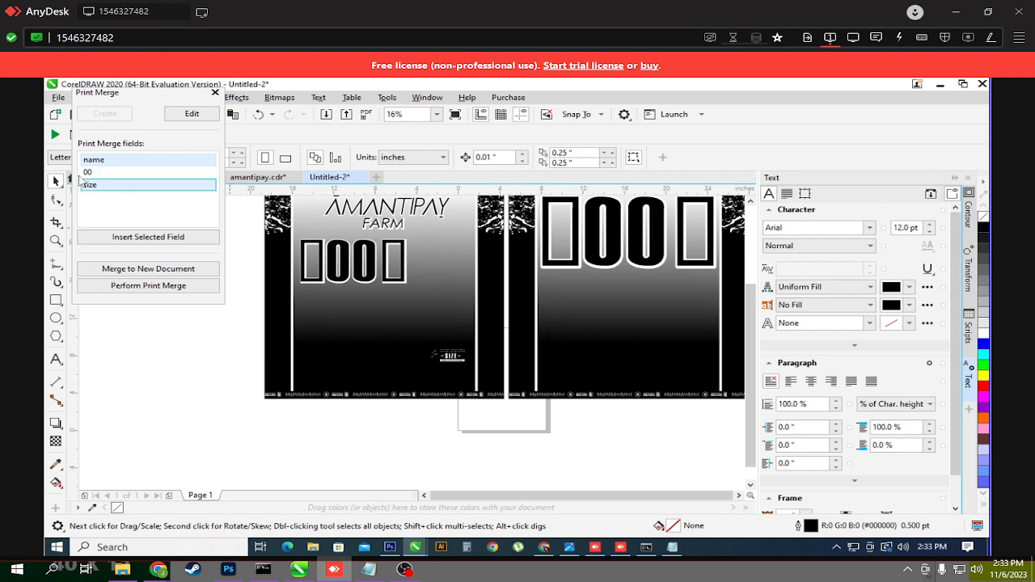
click(451, 358)
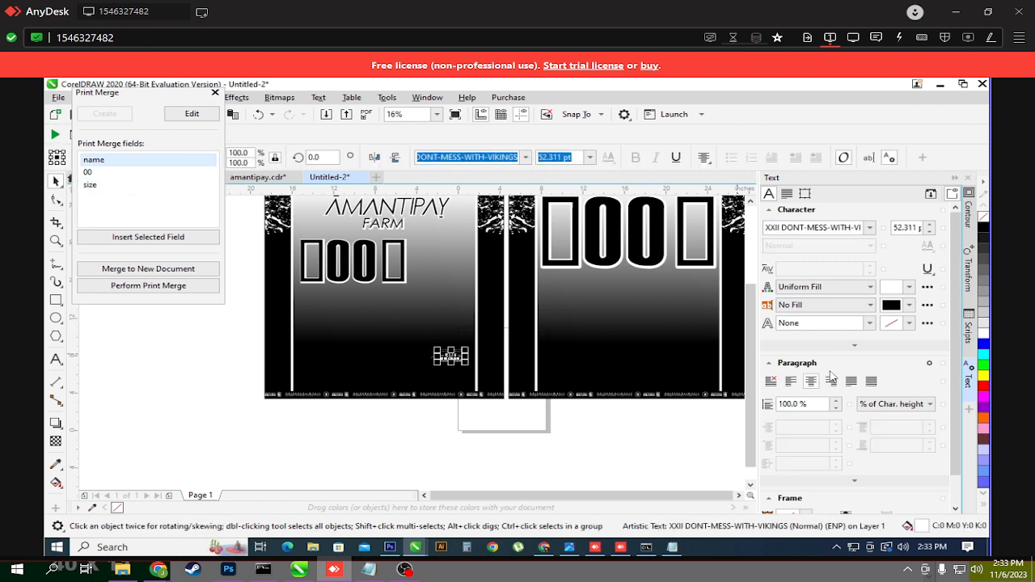
click(386, 257)
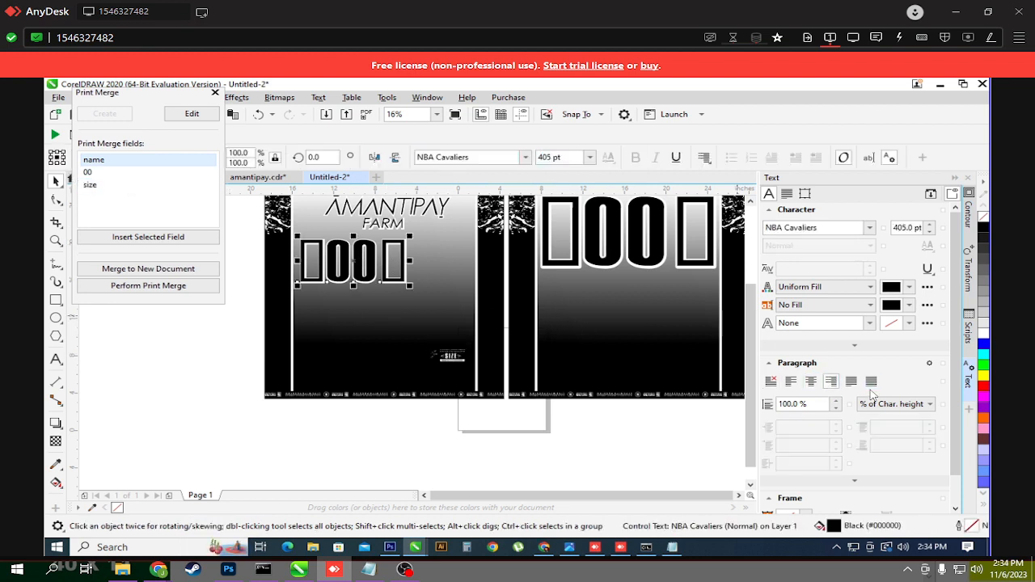
click(810, 385)
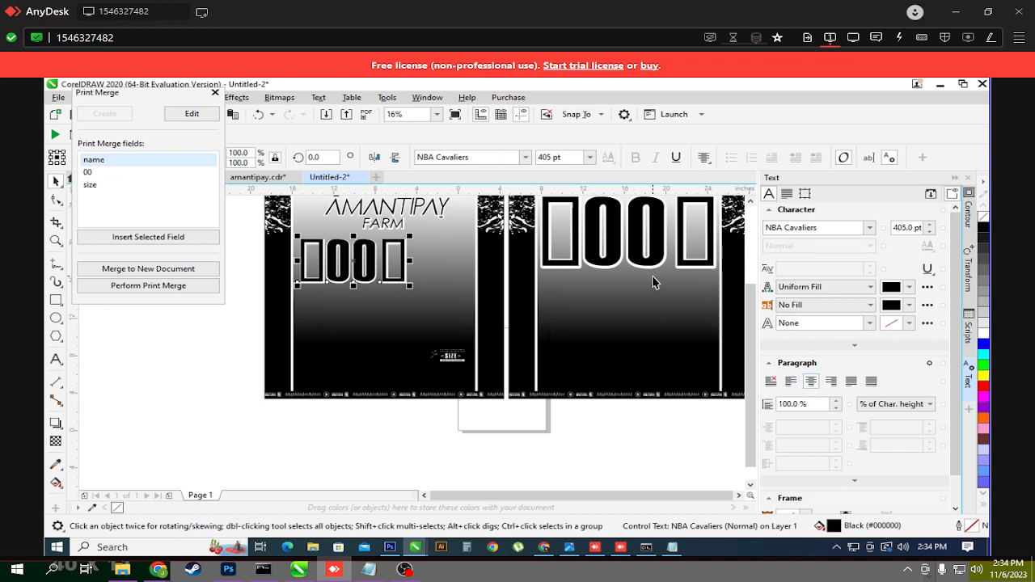
drag(353, 271, 394, 270)
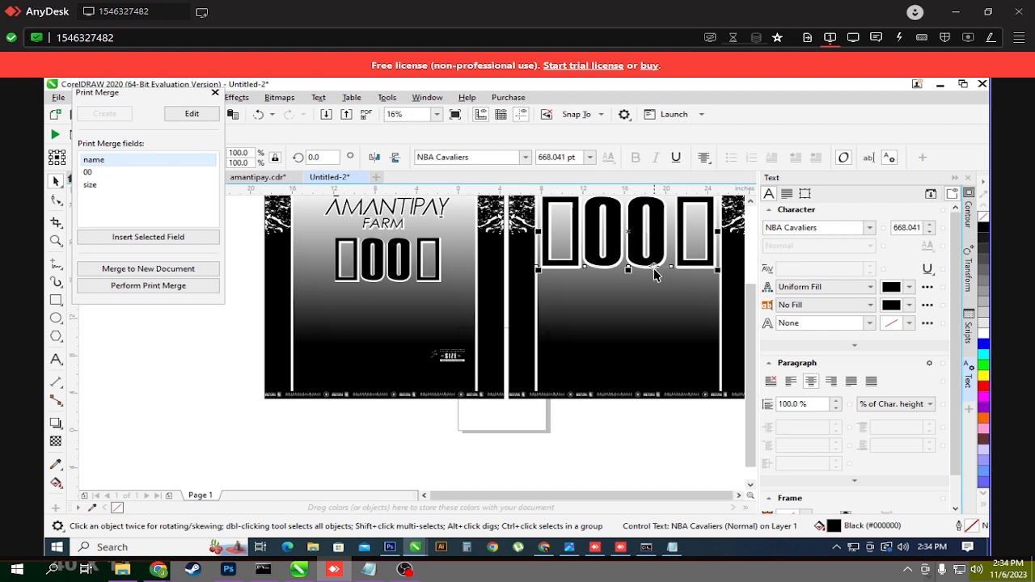
Step: Add a block shadow to the back jersey's number field, extending about 1.34 inches to the left at about 177 degrees
scroll(635, 235, down, 2)
scroll(653, 277, up, 1)
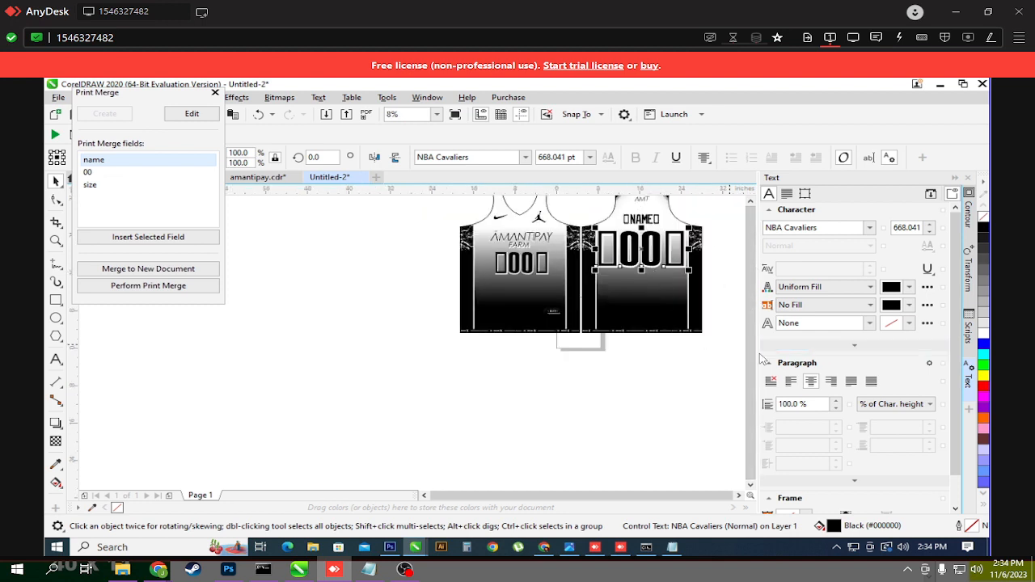
scroll(465, 283, up, 2)
scroll(453, 299, down, 1)
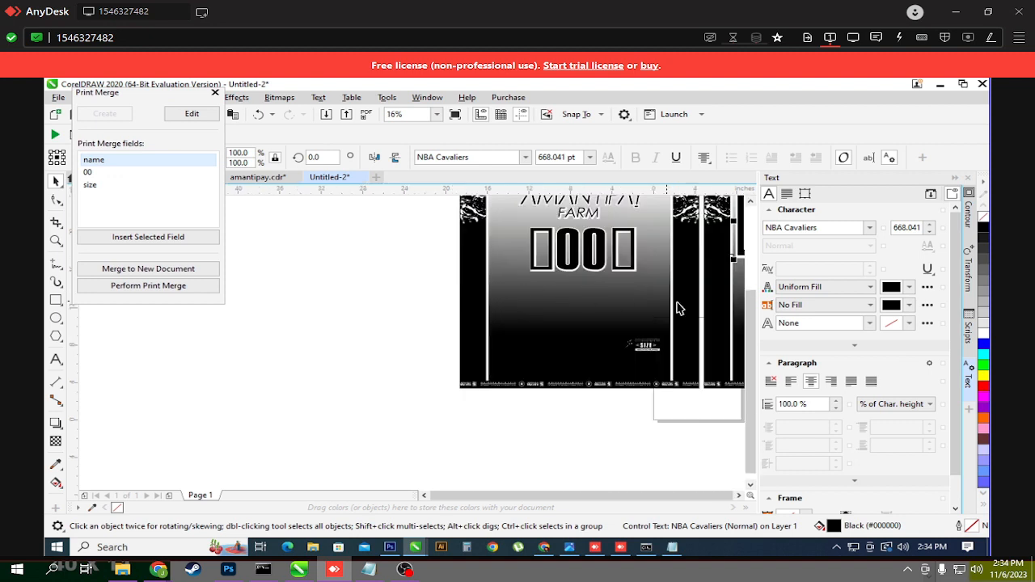
drag(751, 342, 751, 293)
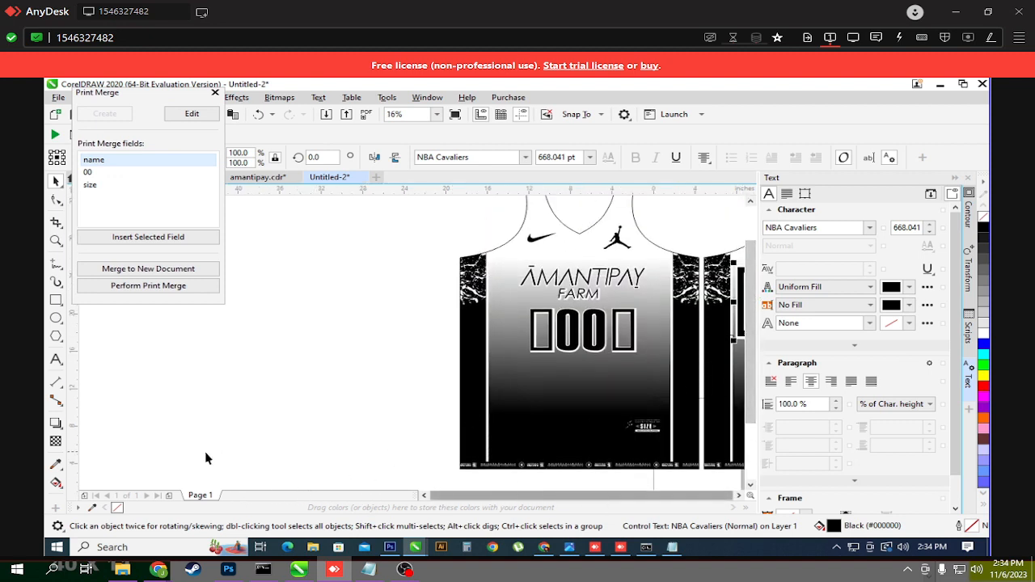
key(F4)
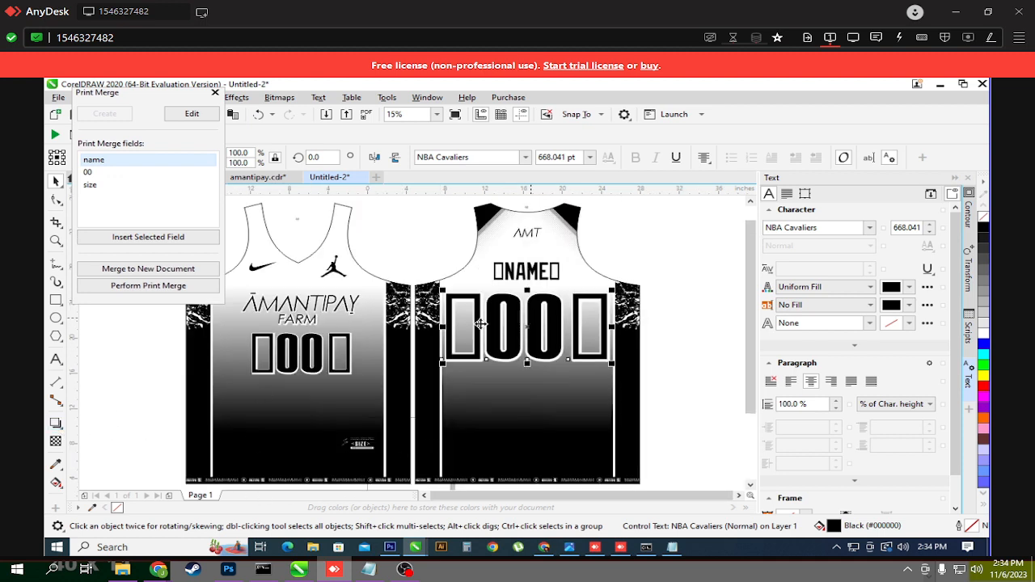
click(56, 422)
click(109, 506)
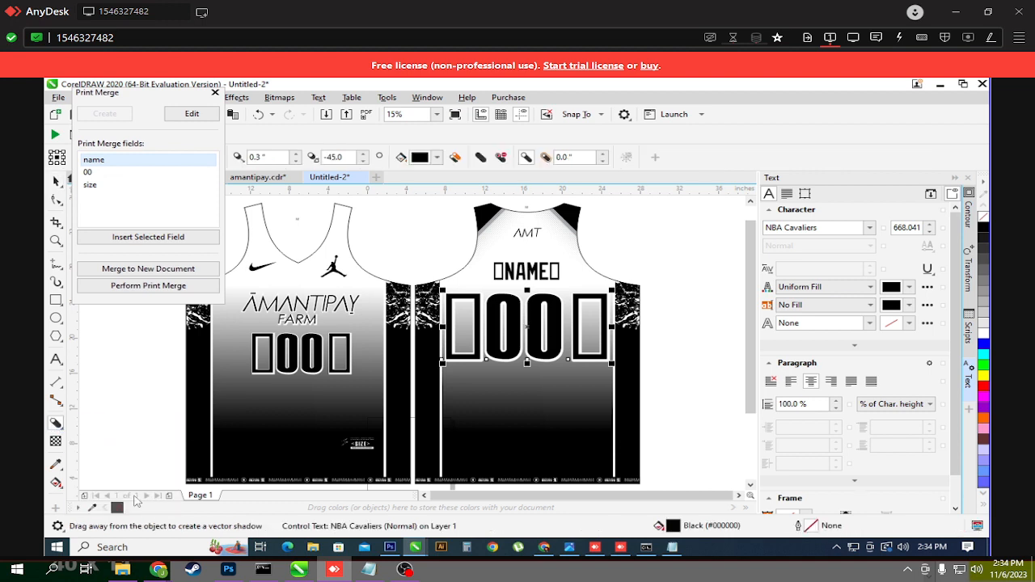
drag(524, 330, 511, 331)
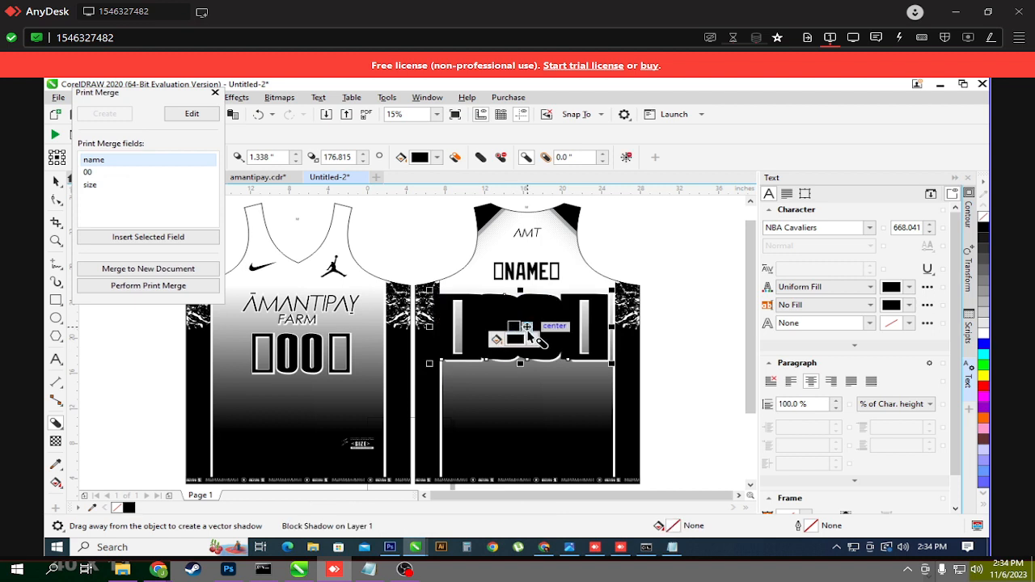
Step: Recolour the back number's block shadow to cyan #00FFFB and scale the number with its shadow down to about 552 pt
click(515, 338)
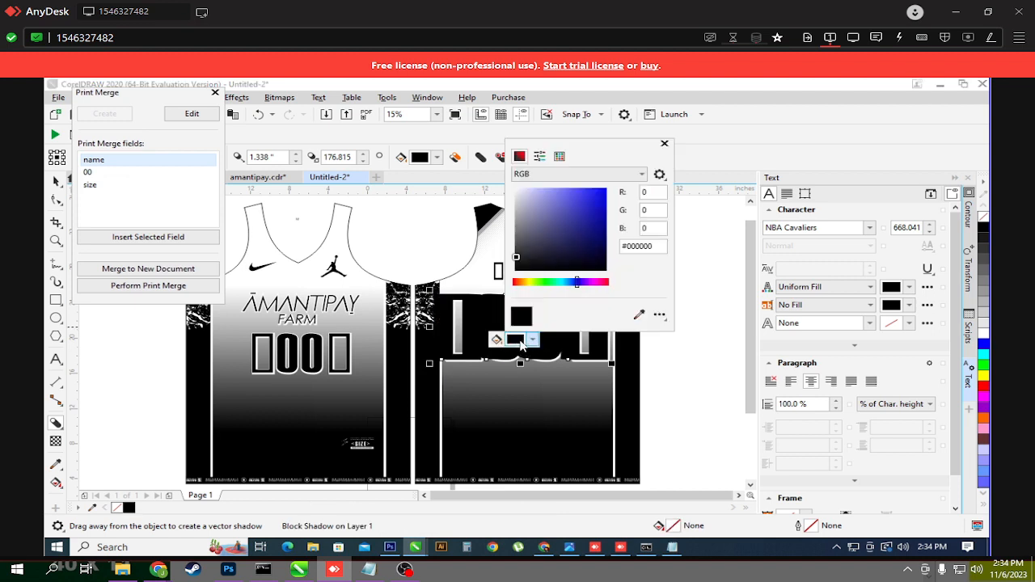
click(515, 189)
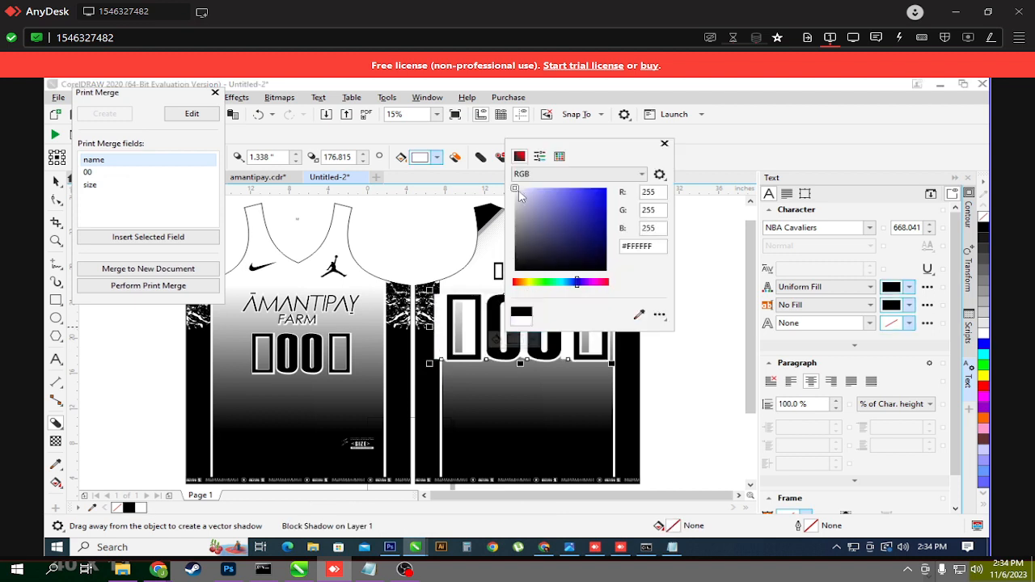
drag(546, 232, 621, 194)
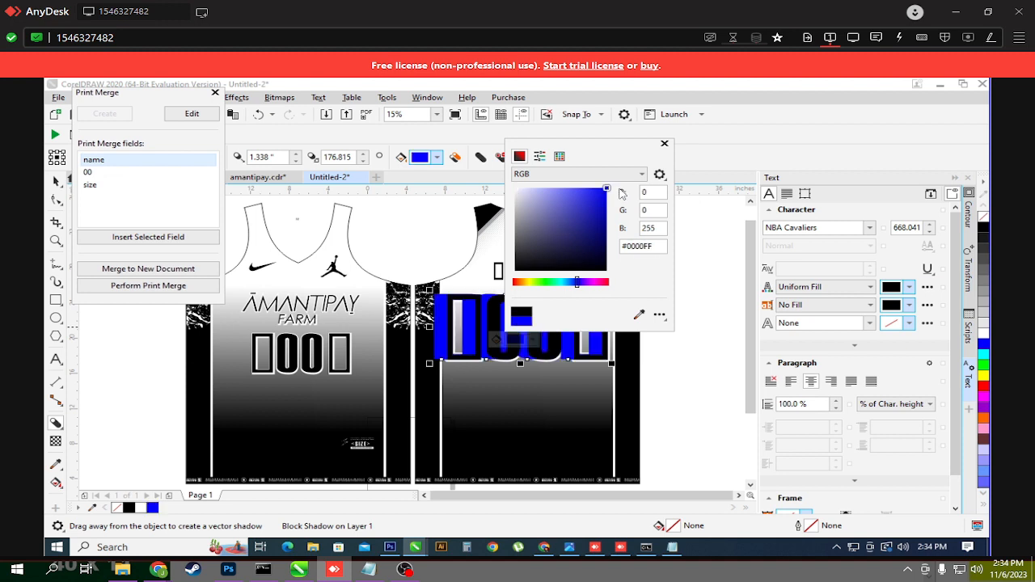
drag(569, 289, 563, 290)
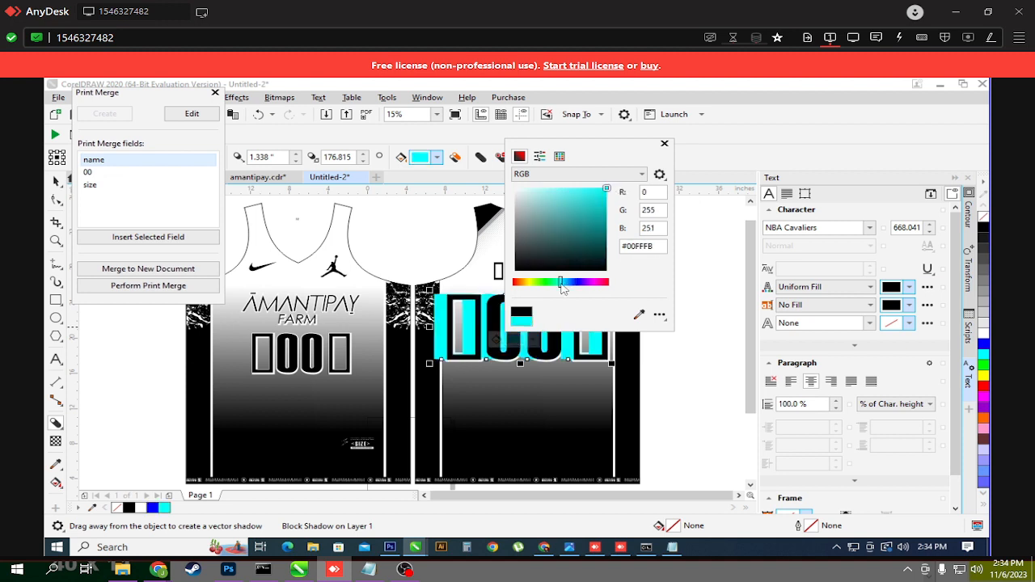
click(663, 144)
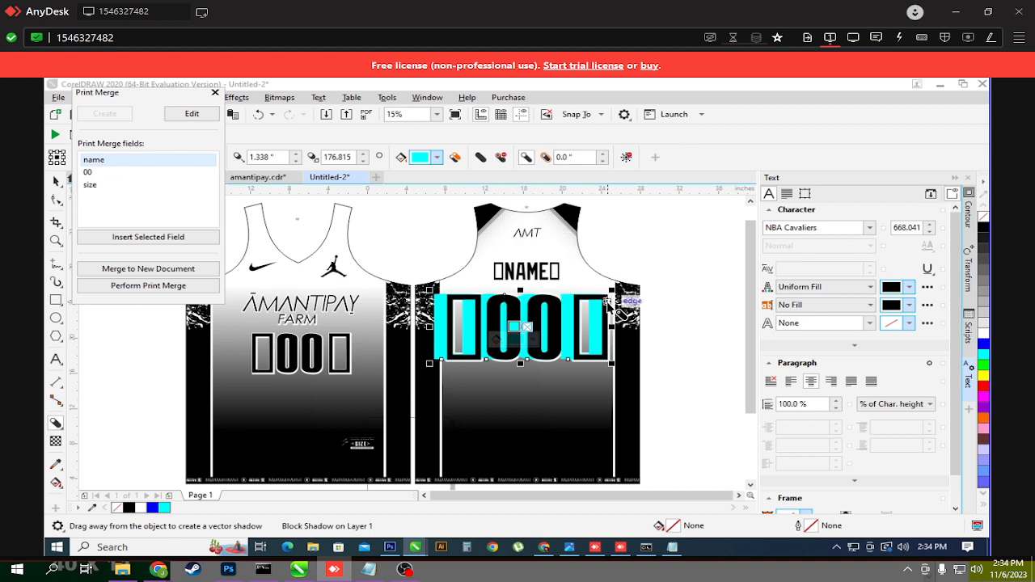
key(space)
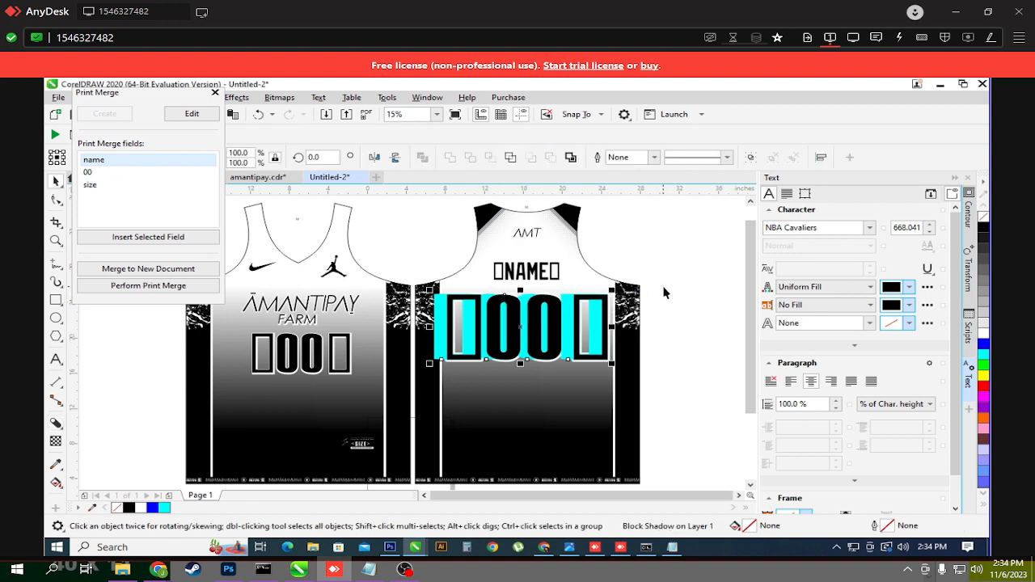
drag(613, 290, 595, 295)
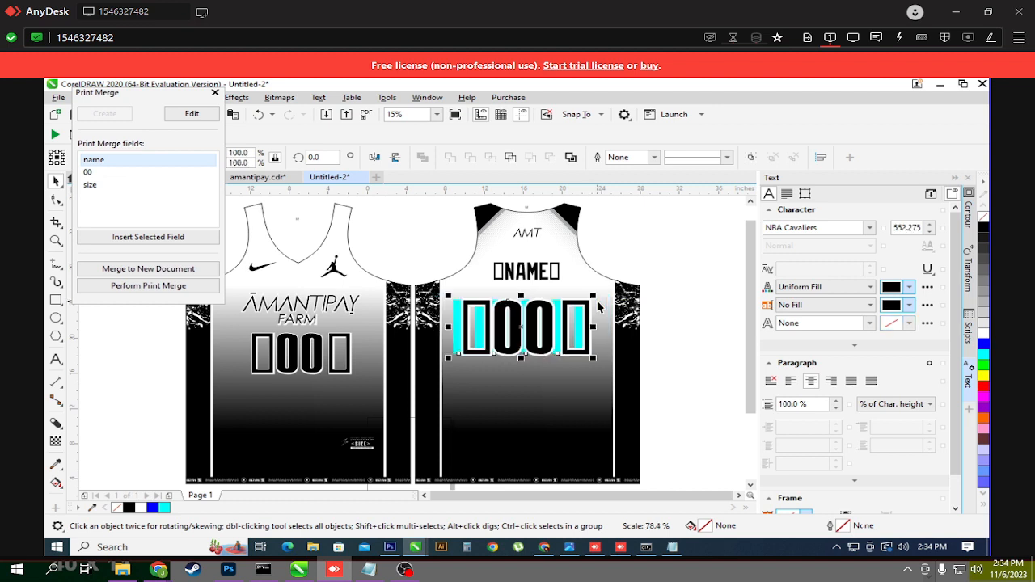
Step: Create a new character style from the back jersey's number field, keeping the default name
right_click(507, 336)
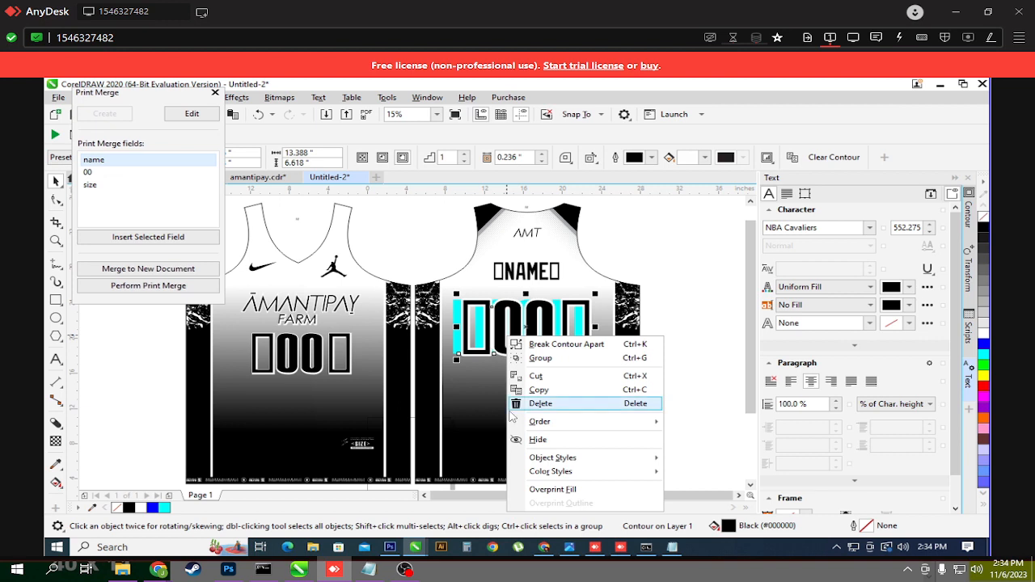
mouse_move(533, 461)
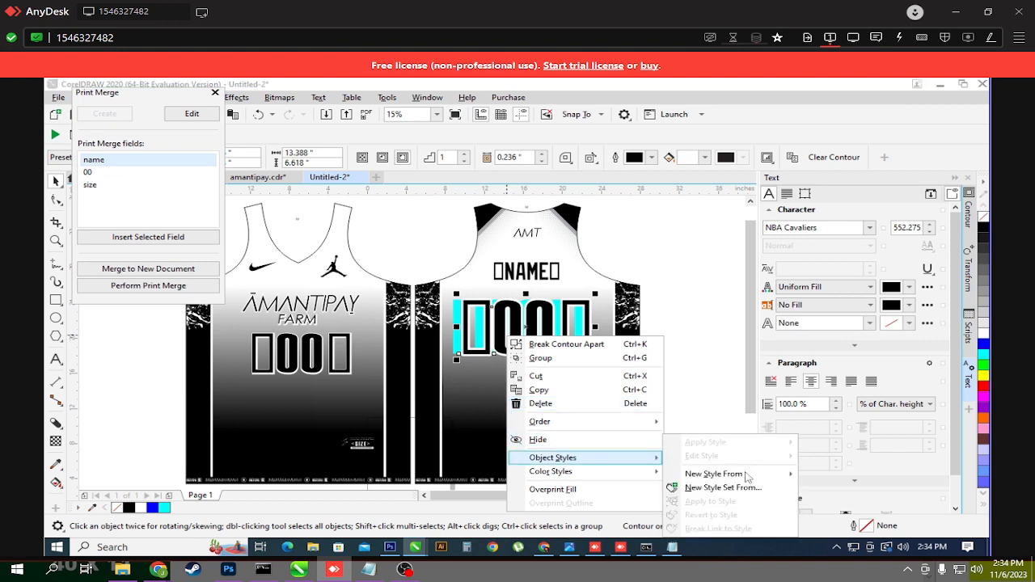
mouse_move(747, 476)
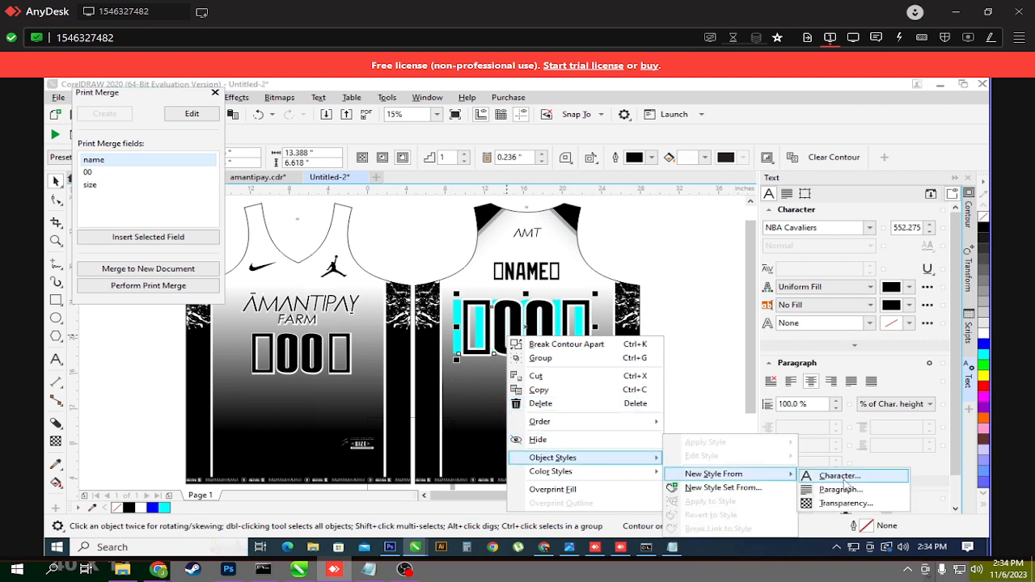
click(840, 476)
click(492, 334)
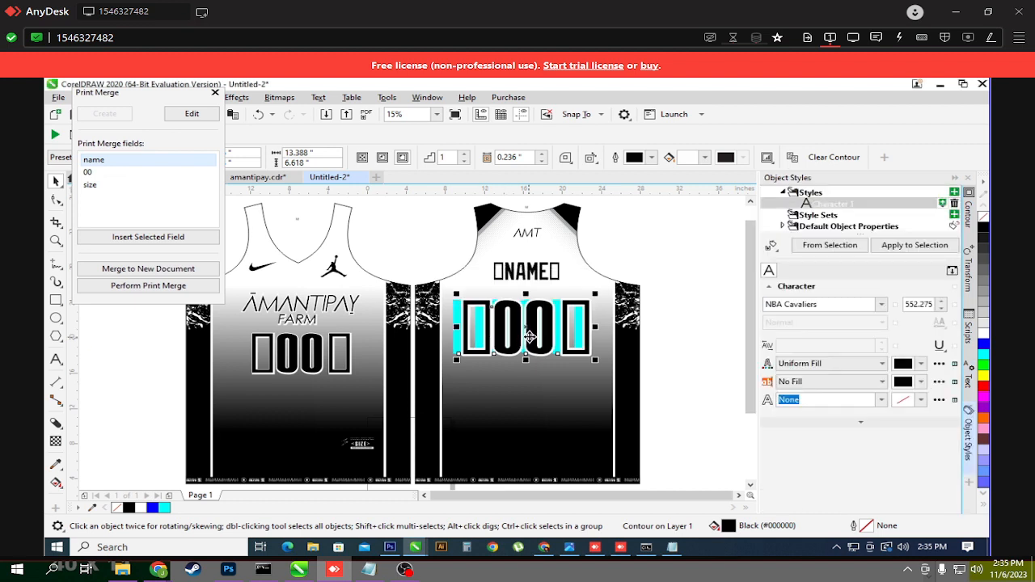
Step: Create a new style set from the back jersey's number field, keeping the default name
right_click(529, 336)
mouse_move(576, 439)
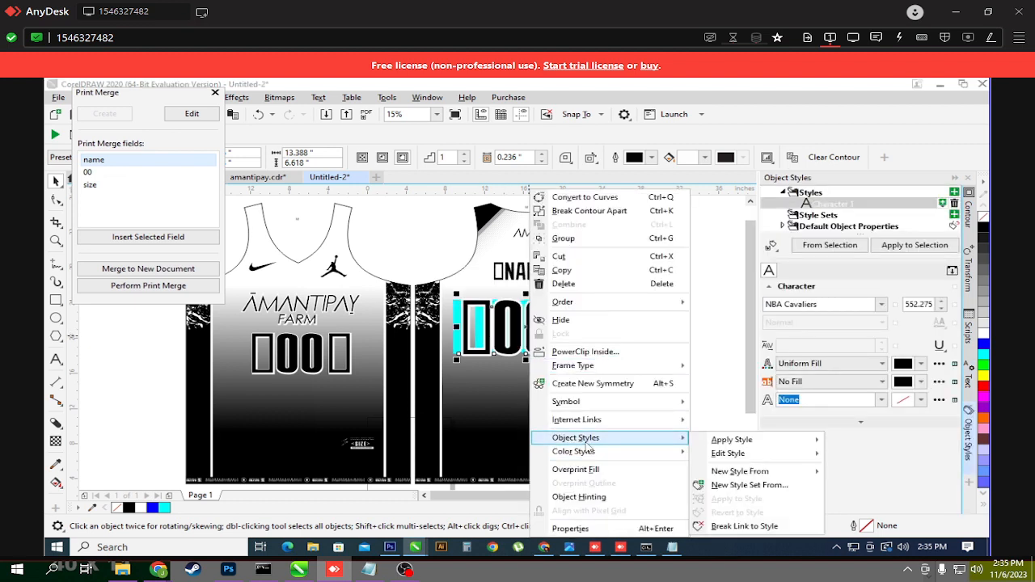
click(764, 485)
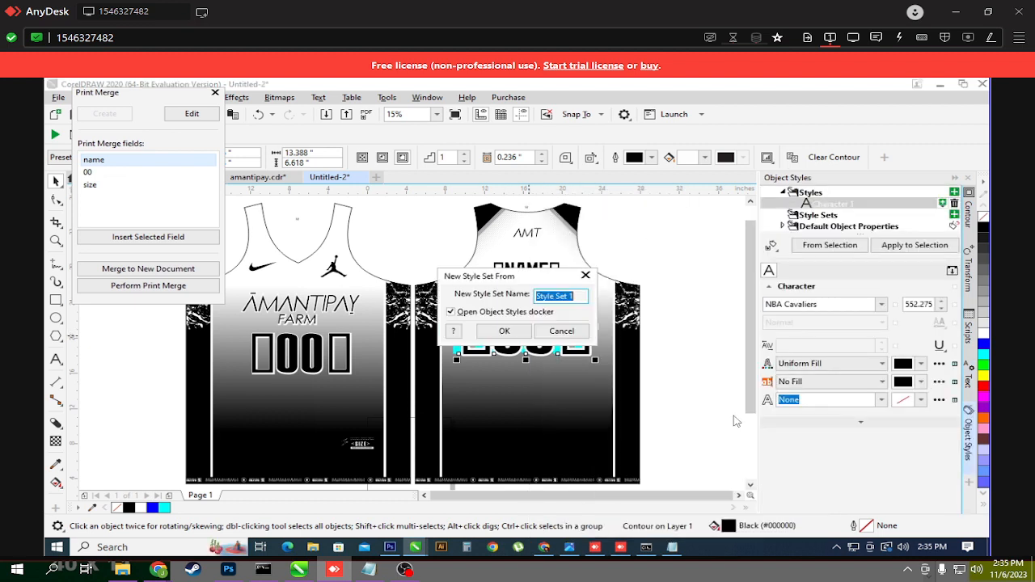
click(502, 331)
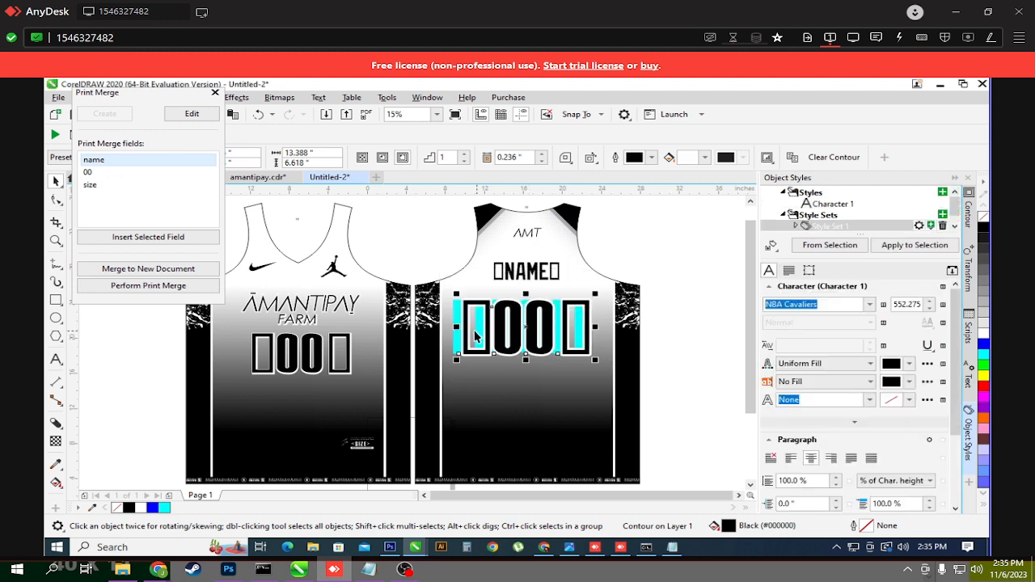
Step: Review both jersey panels and check the name, number and size entries in the sample list in Notepad
scroll(462, 332, down, 2)
scroll(430, 363, up, 1)
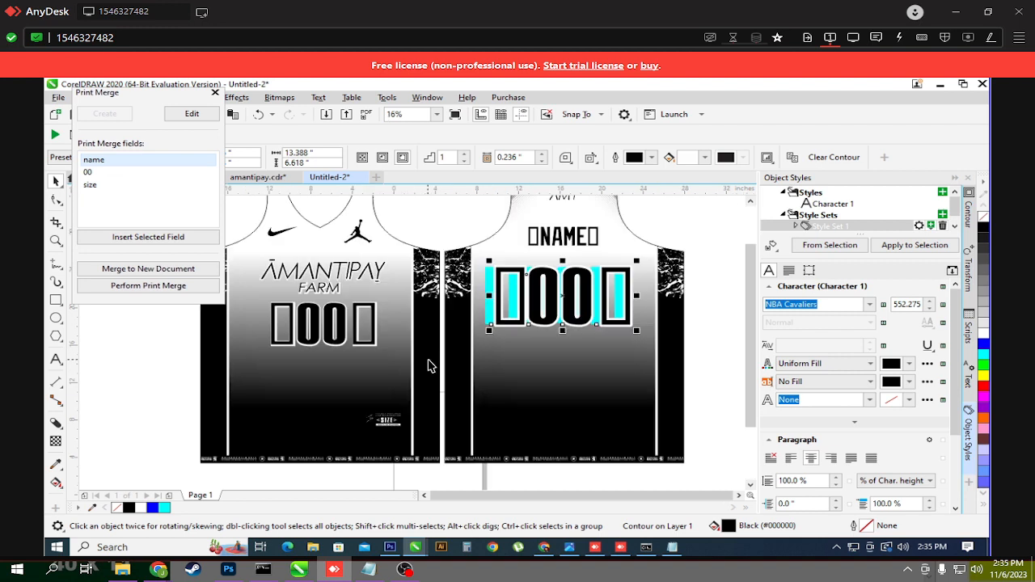
scroll(430, 363, down, 1)
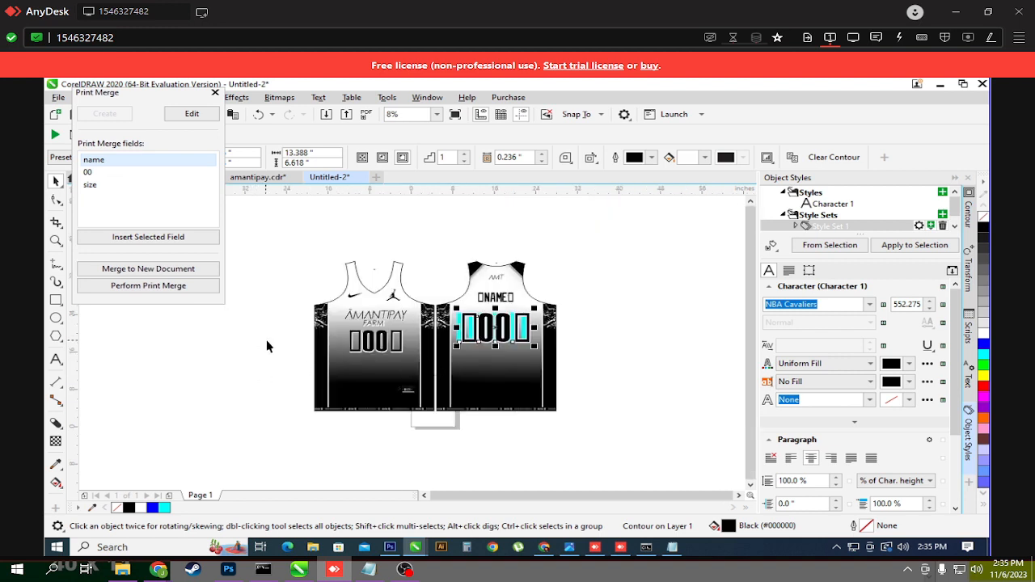
click(285, 218)
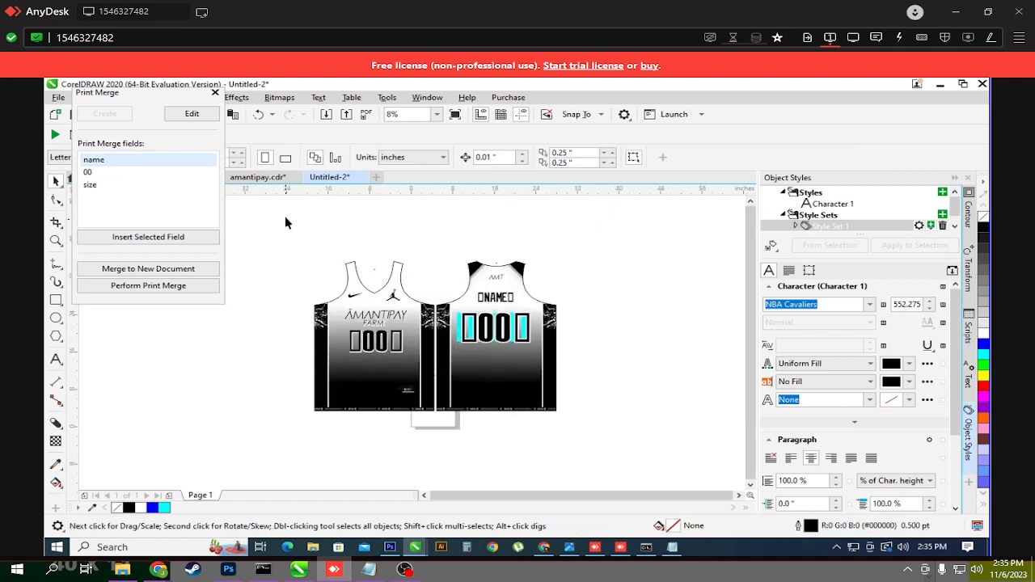
drag(278, 213, 299, 319)
click(672, 546)
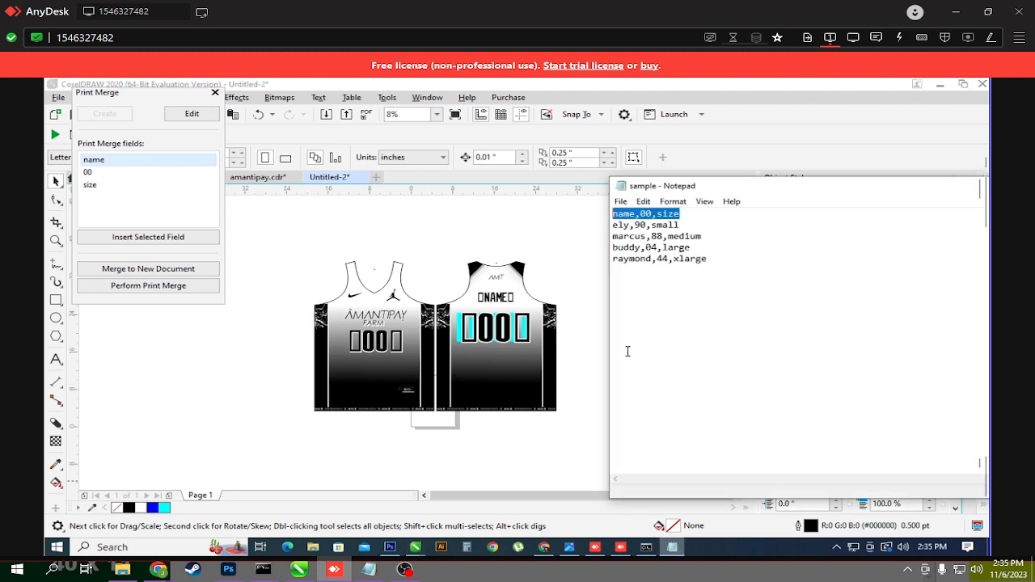
click(499, 287)
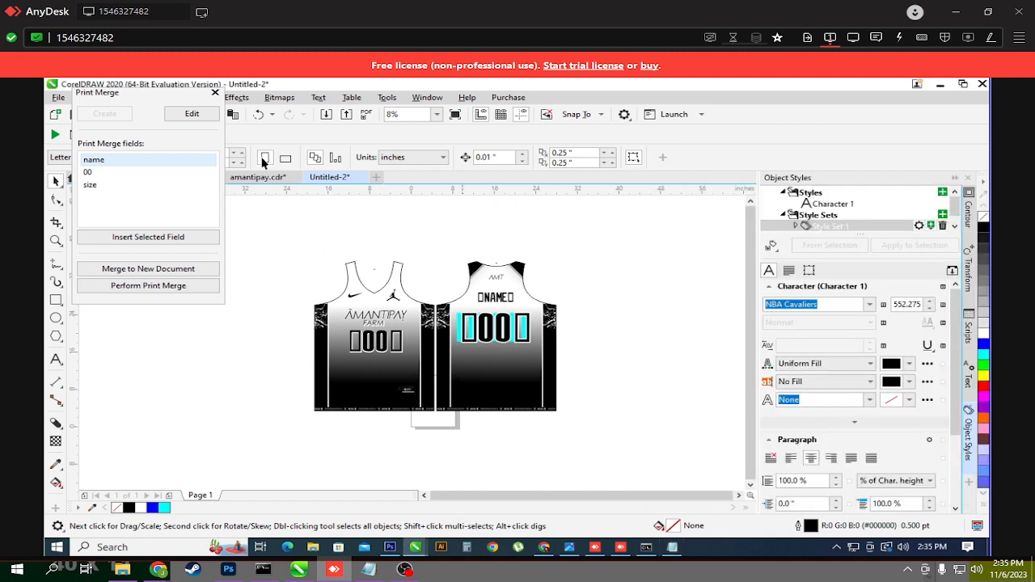
Step: Move the Print Merge window clear of the menus and change the back jersey's name field text to UPPERCASE
drag(138, 94, 675, 118)
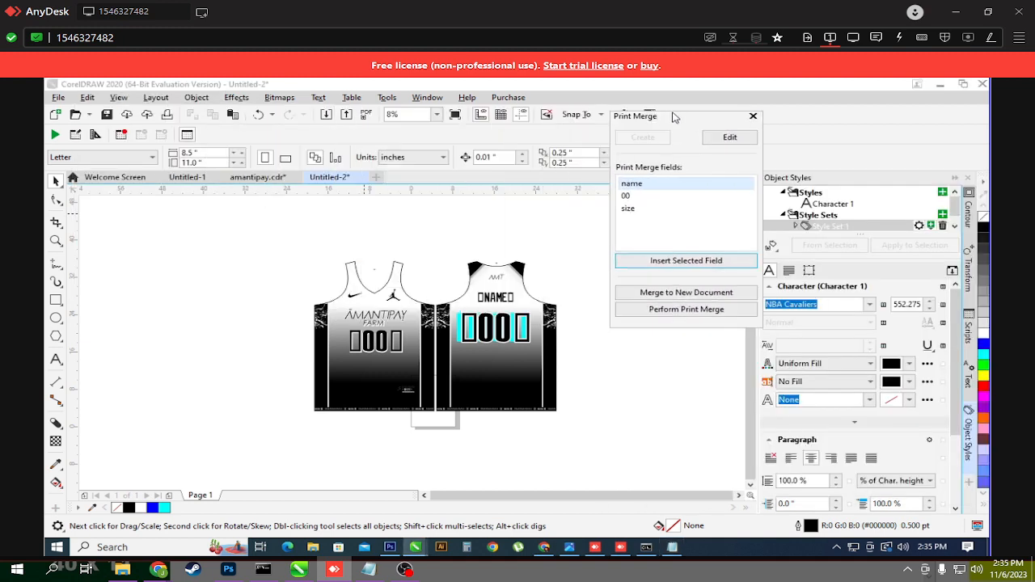
click(495, 303)
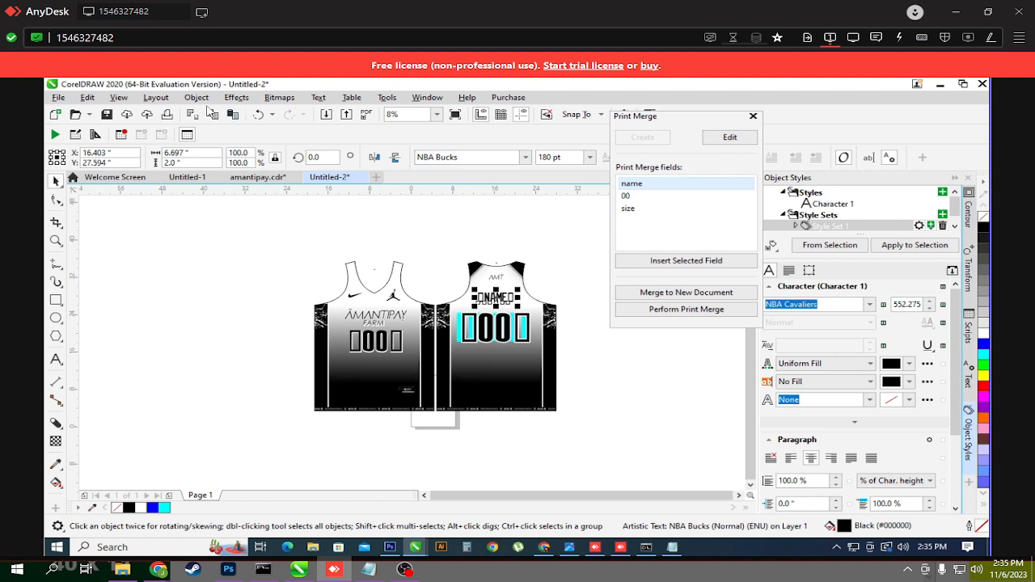
click(318, 98)
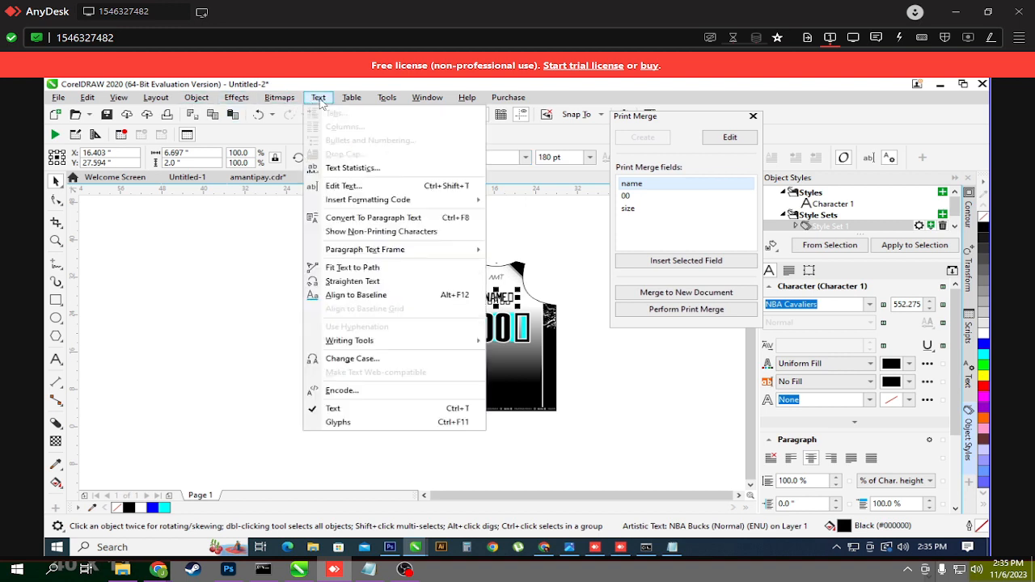
click(377, 359)
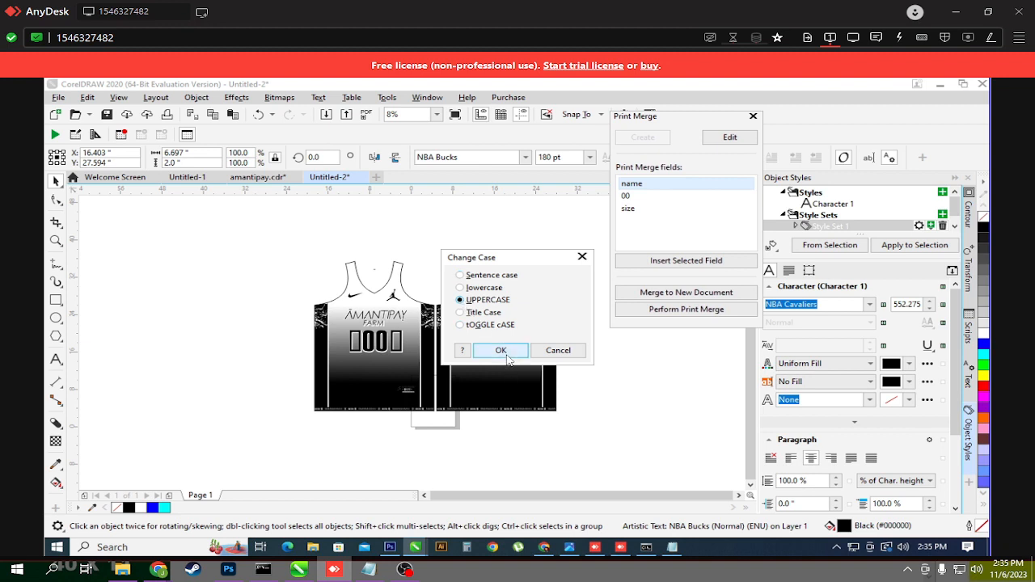
click(502, 354)
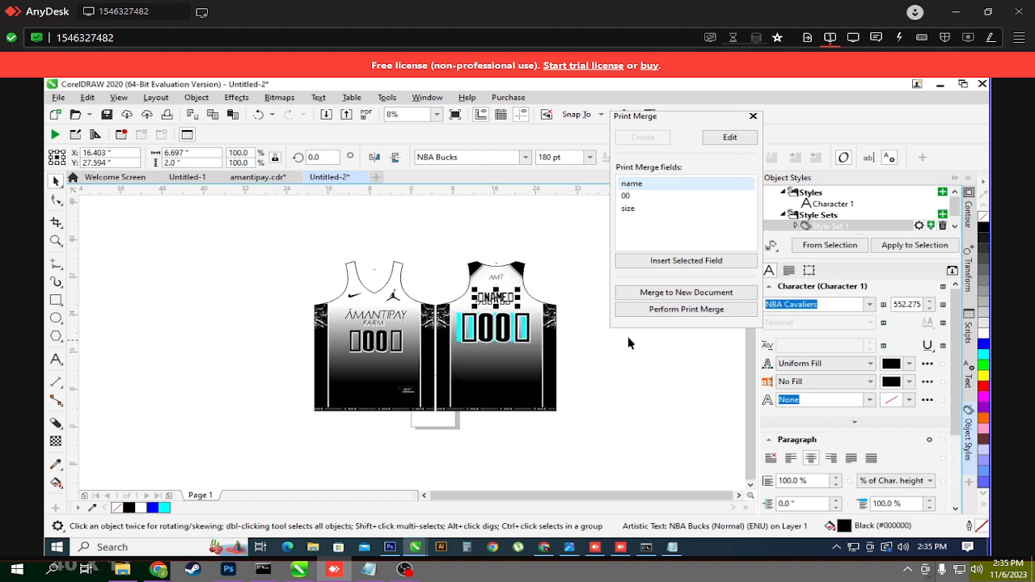
Step: Try to save the jersey document over the existing amantipay CDR file in the Documents demo folder
click(58, 97)
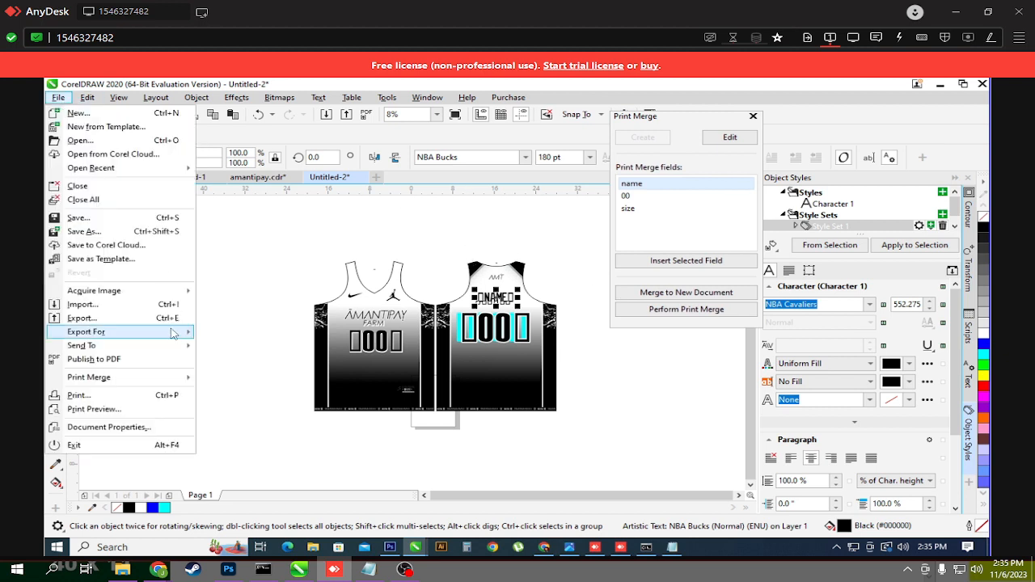
click(105, 233)
click(213, 168)
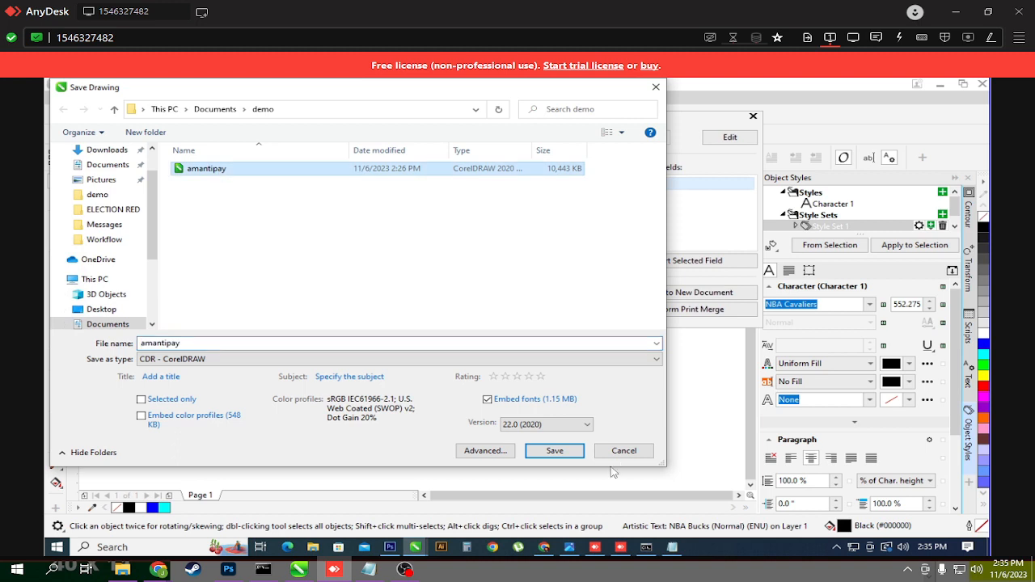
click(552, 455)
click(549, 317)
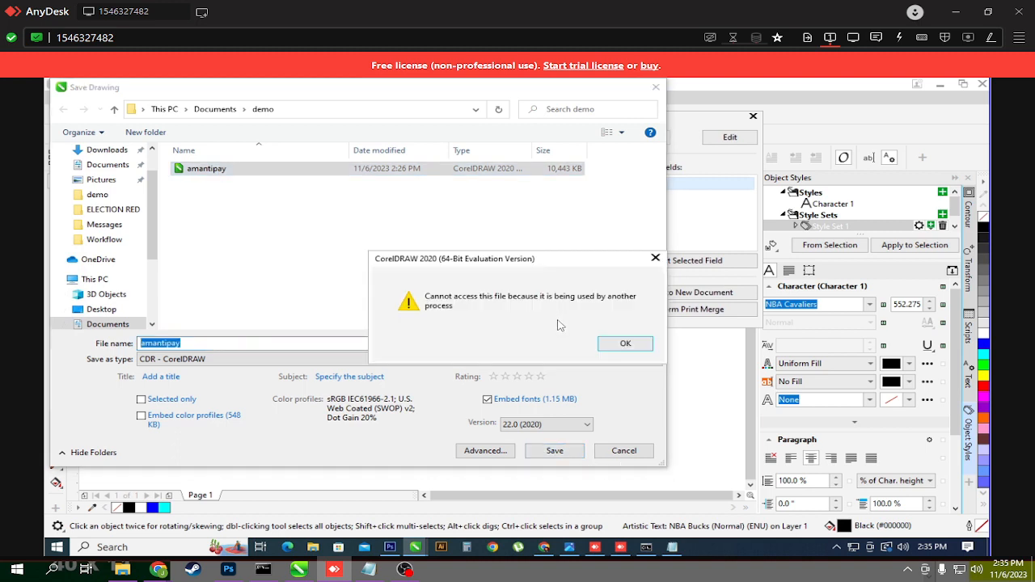
click(625, 345)
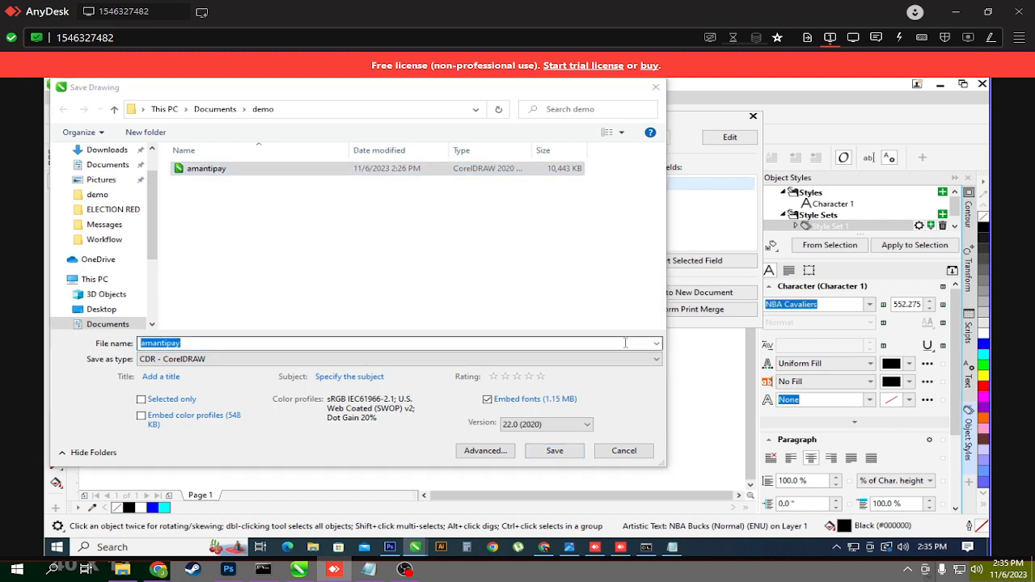
click(562, 453)
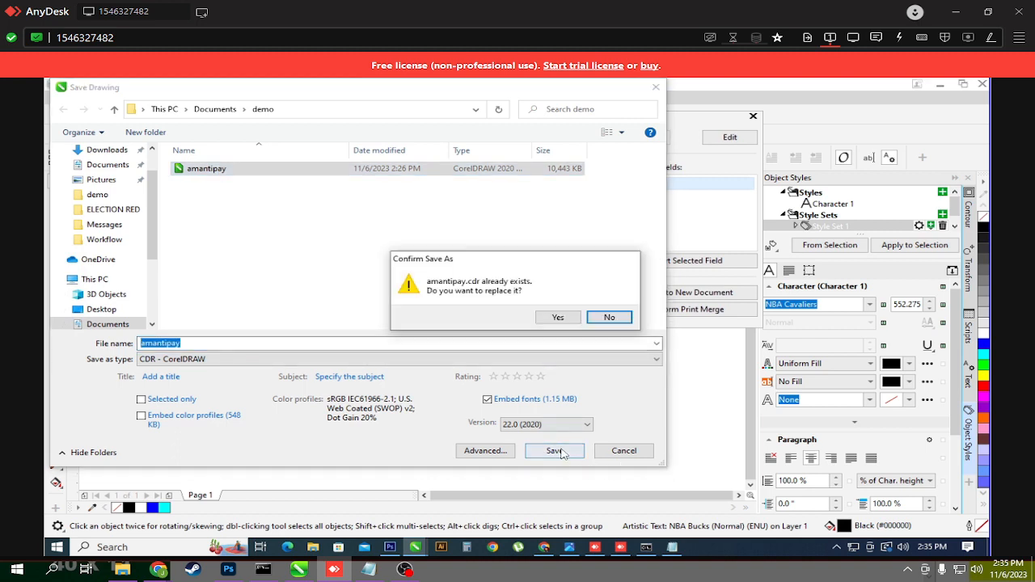
click(565, 317)
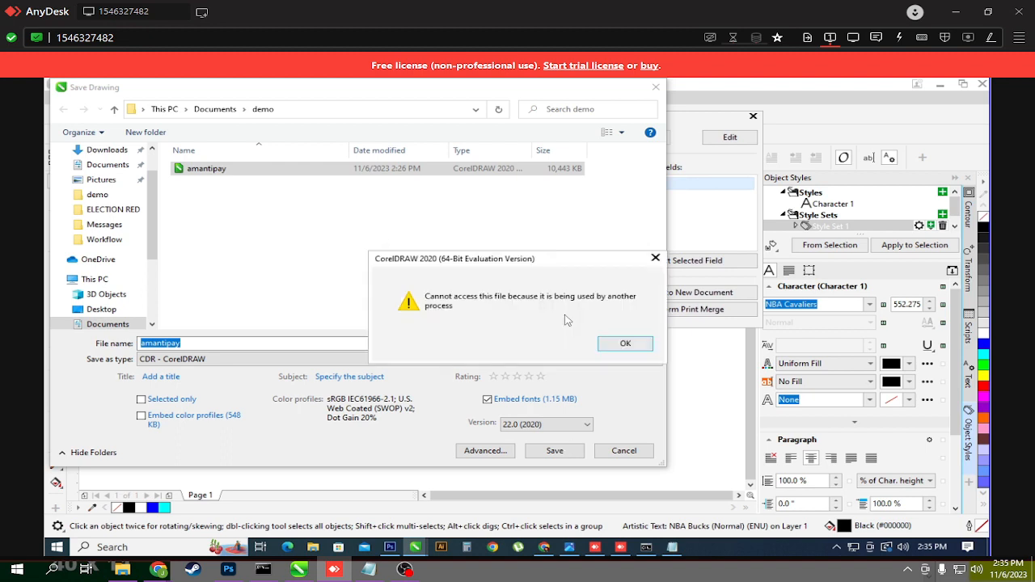
click(625, 342)
Step: Save the jersey document as amantipay2.cdr in the demo folder
text(2)
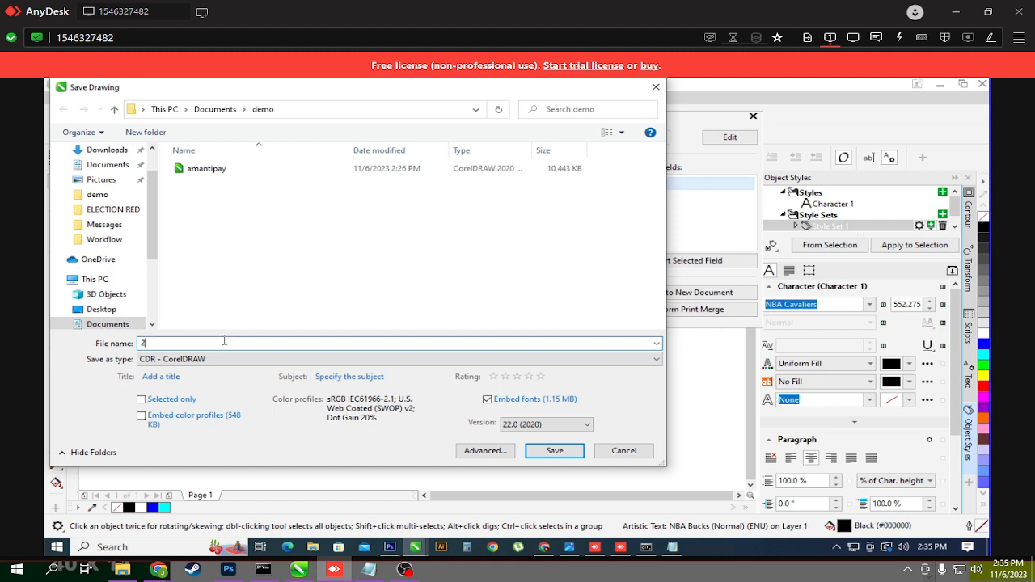
key(BackSpace)
text(amantua)
key(BackSpace)
key(BackSpace)
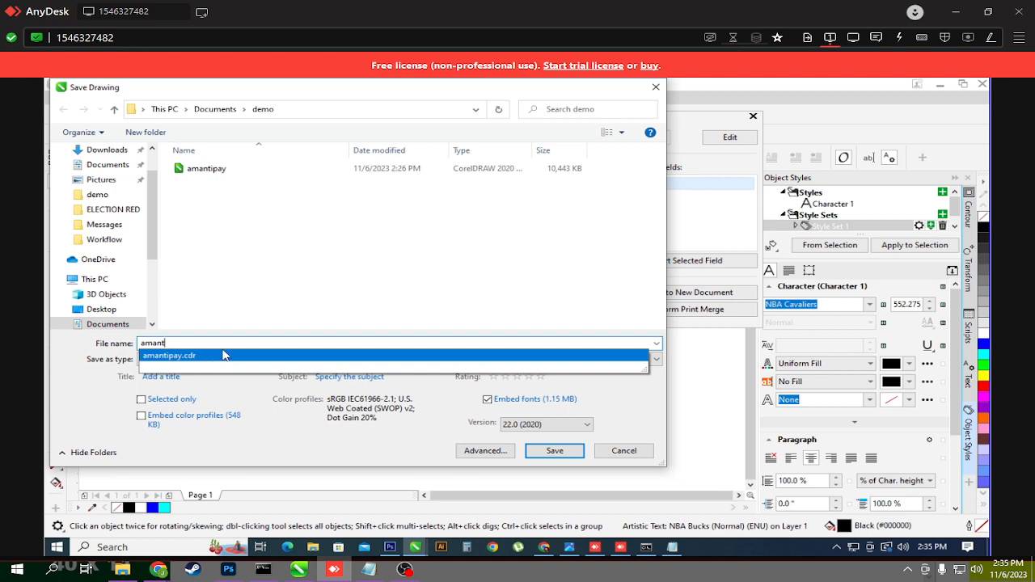
click(224, 356)
click(234, 344)
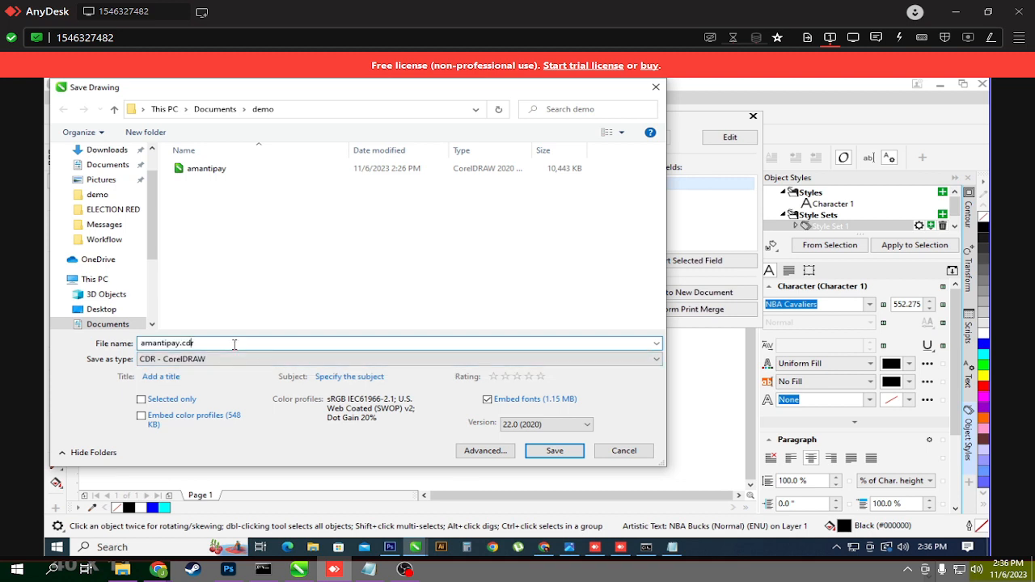
text(2)
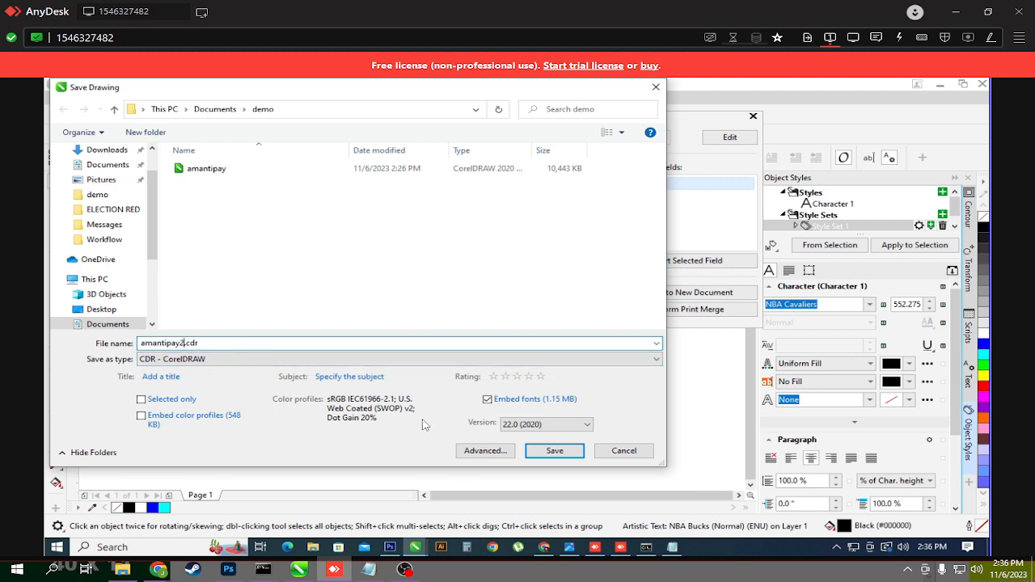
click(554, 451)
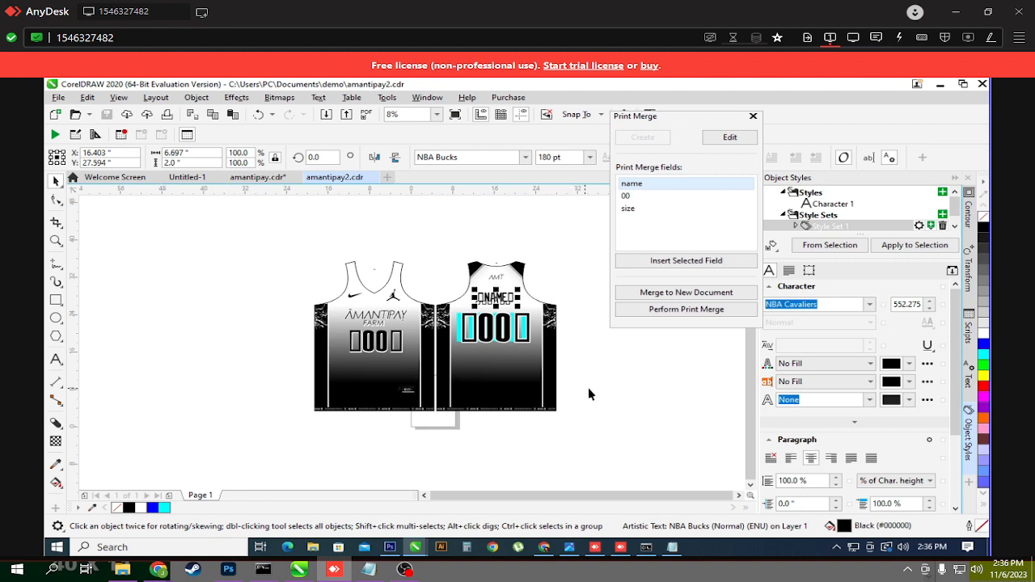
Step: Group all objects of the front and back jersey panels together
scroll(463, 311, up, 2)
scroll(462, 314, down, 2)
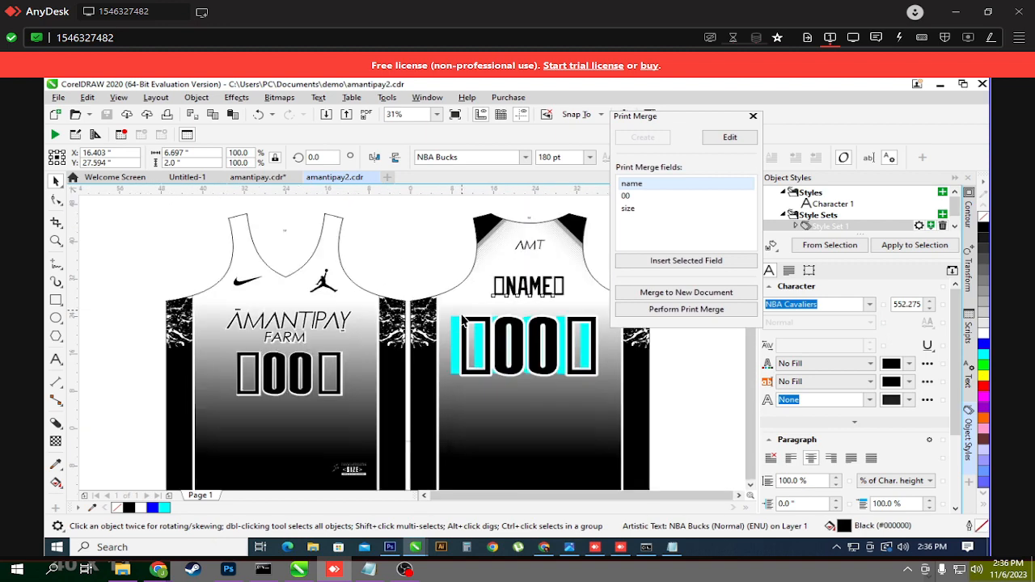
click(347, 329)
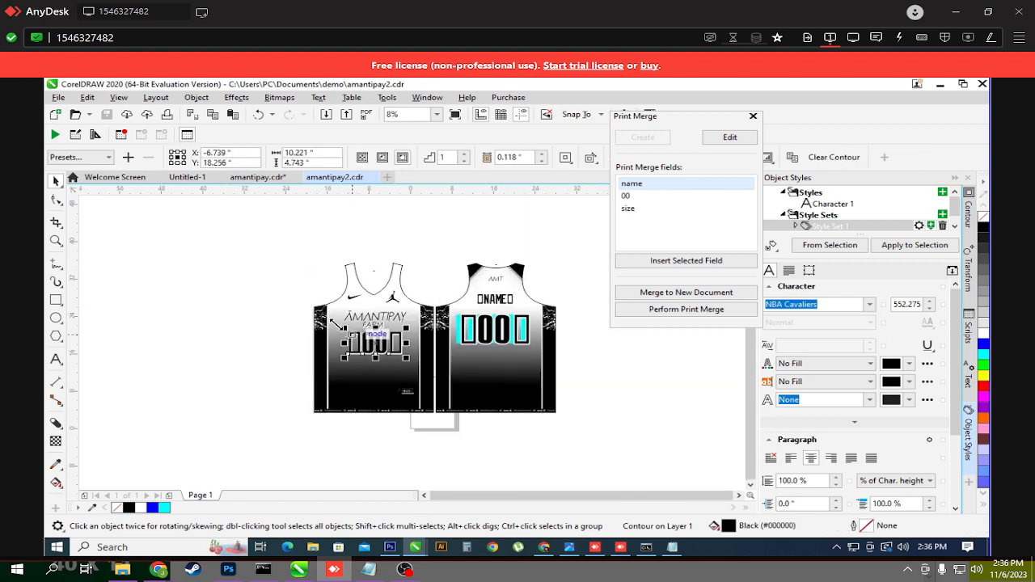
drag(267, 230, 599, 440)
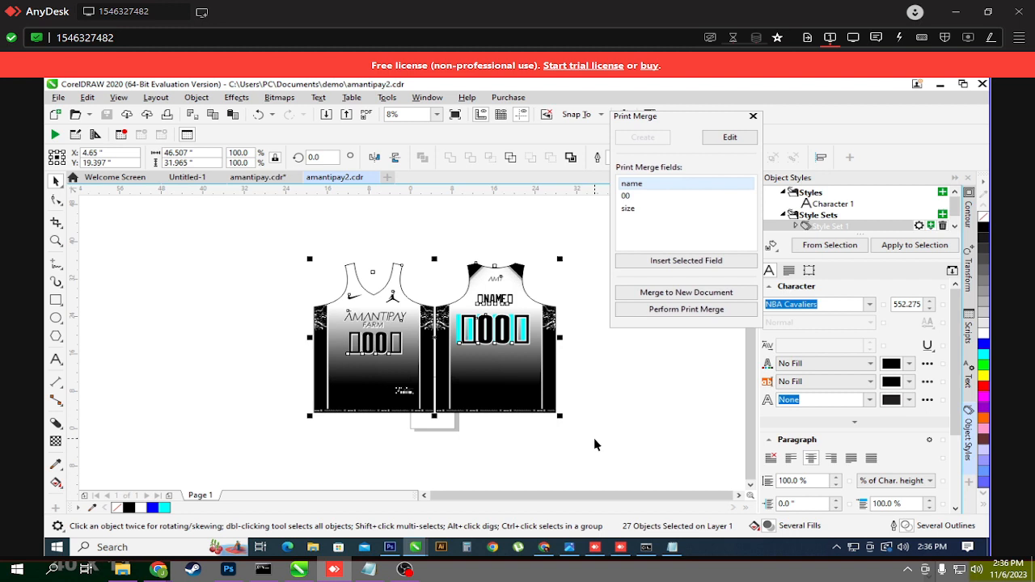
key(ctrl+g)
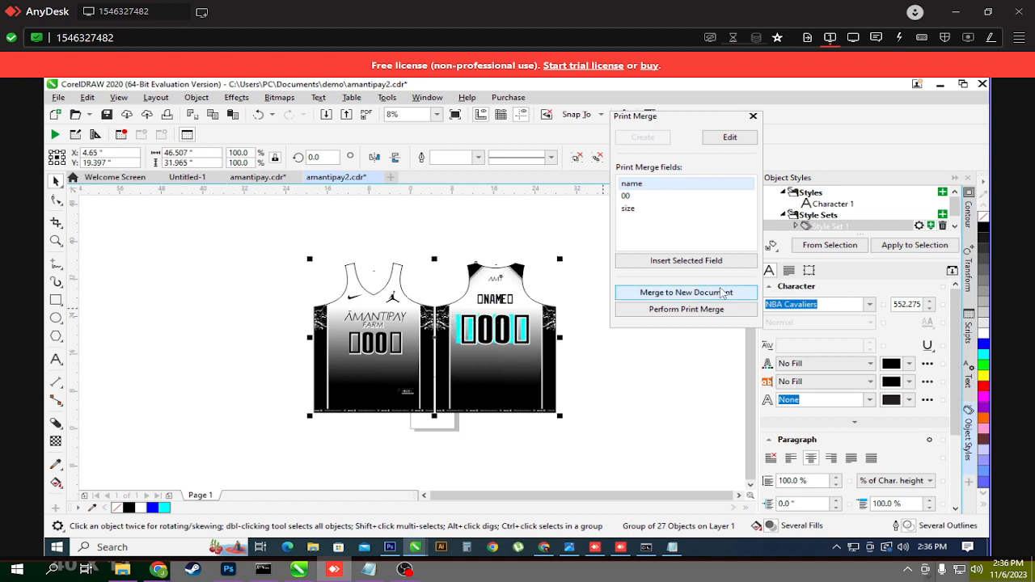
Step: Merge the jersey template to a new document and inspect the size label, name and numbers on Page 1
click(680, 295)
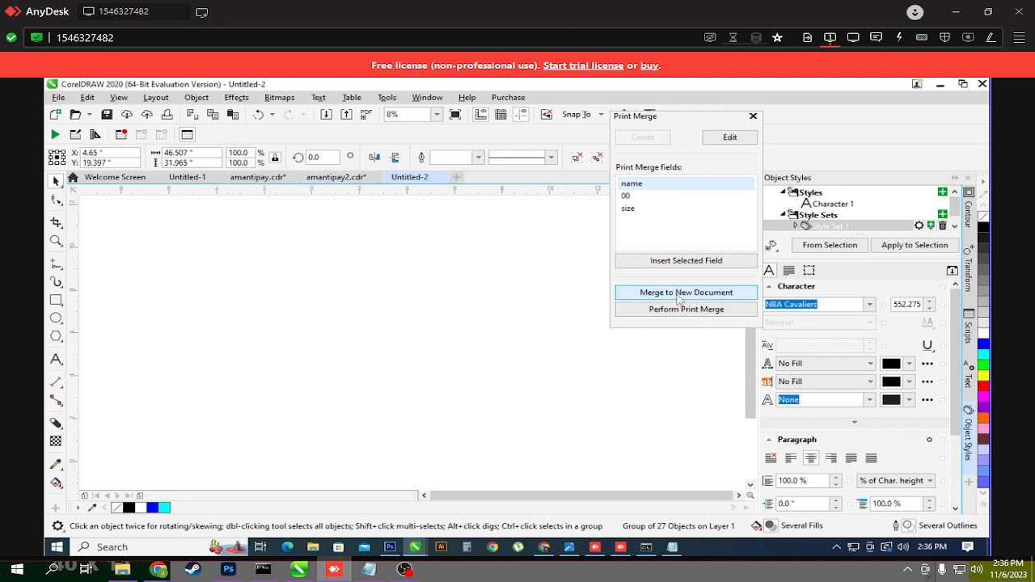
scroll(419, 329, down, 5)
scroll(421, 327, up, 5)
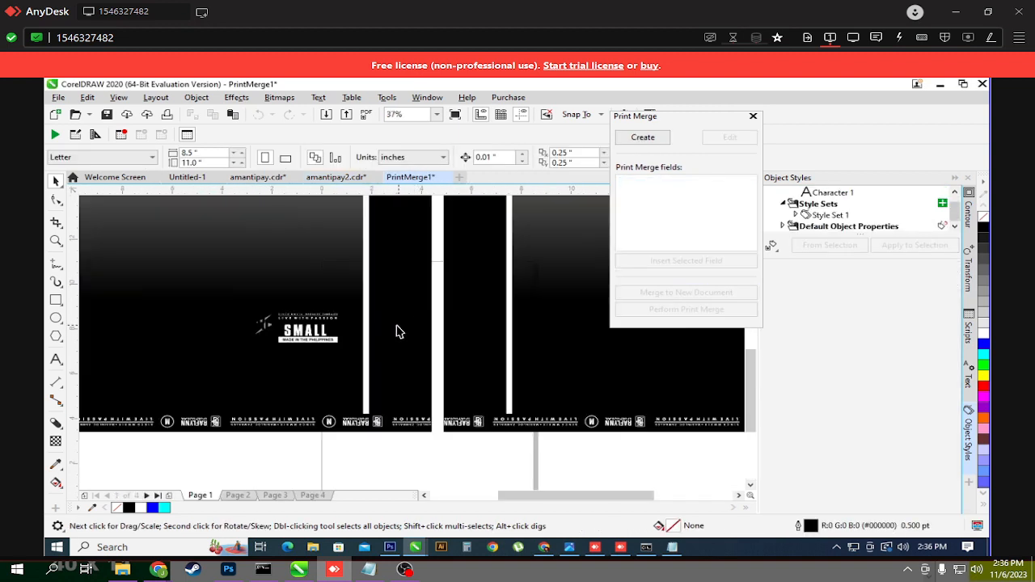
scroll(299, 345, up, 5)
scroll(303, 330, down, 10)
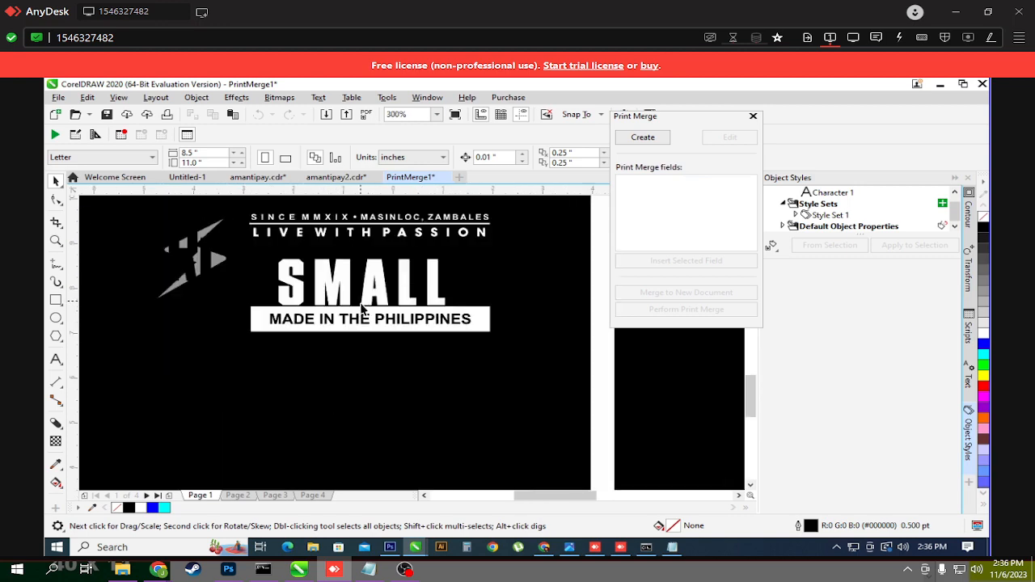
click(435, 277)
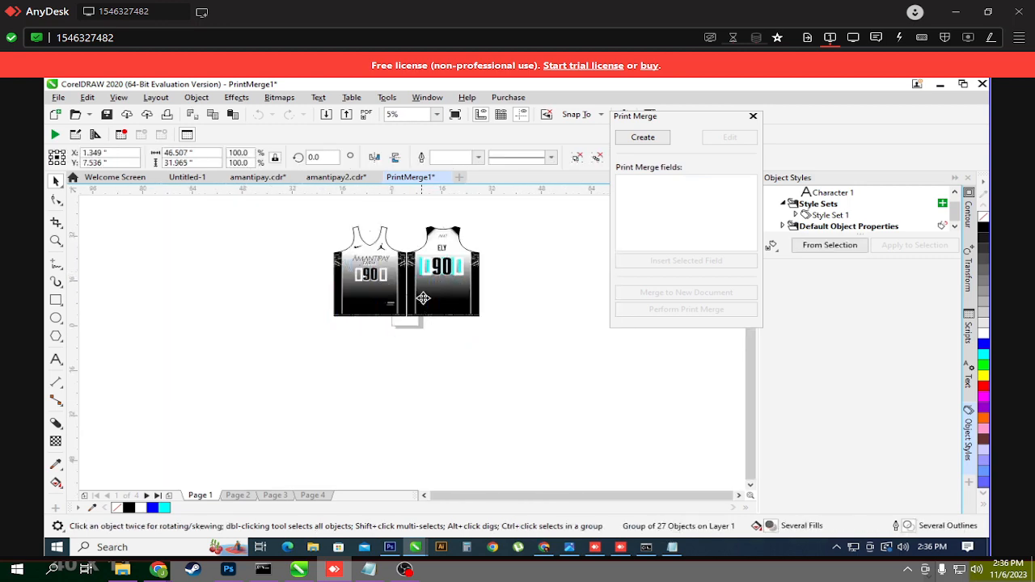
scroll(430, 299, up, 3)
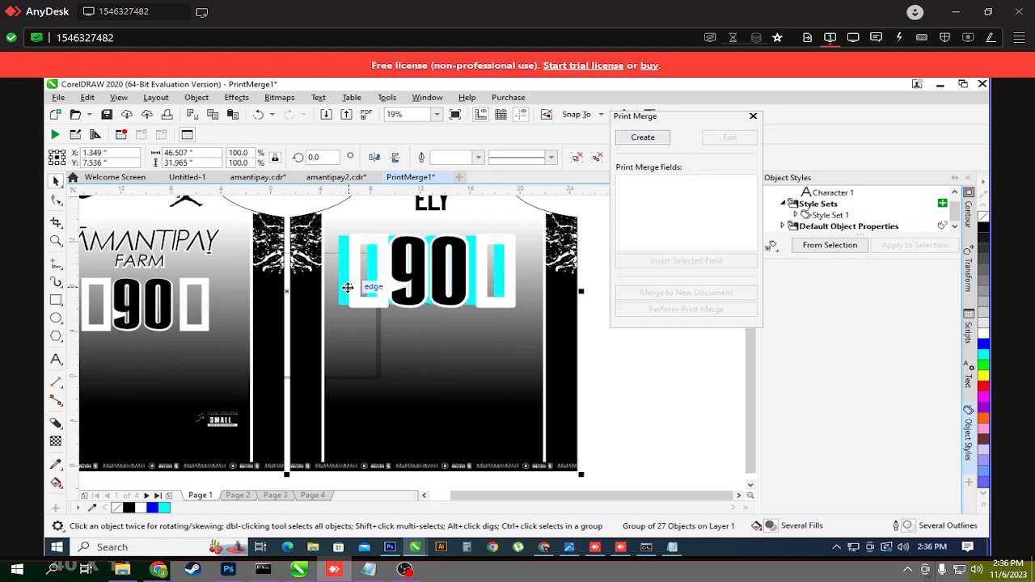
scroll(347, 289, down, 2)
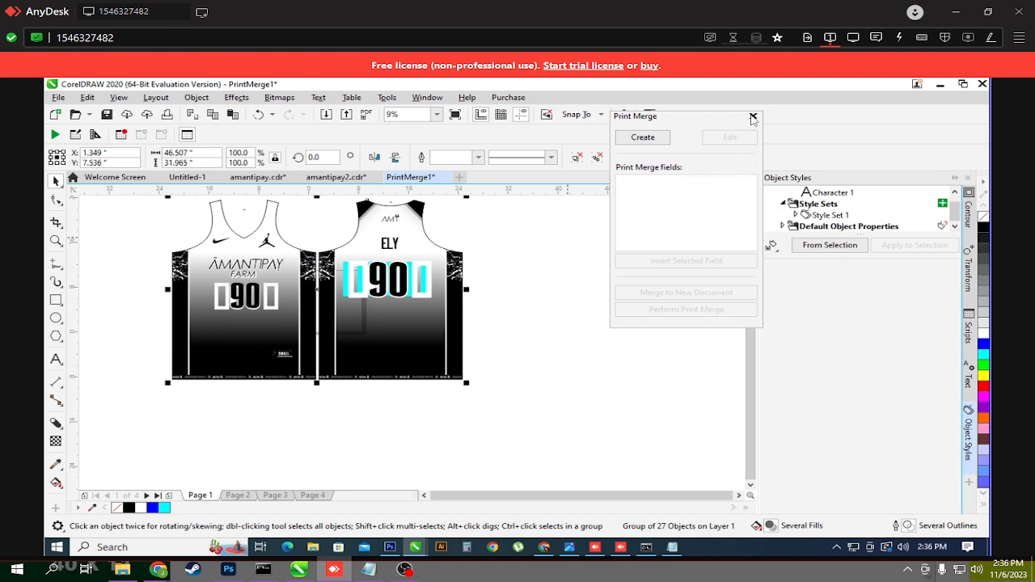
Step: Close the Print Merge window and try to run the autoresize macro from the runthisfile module
click(753, 117)
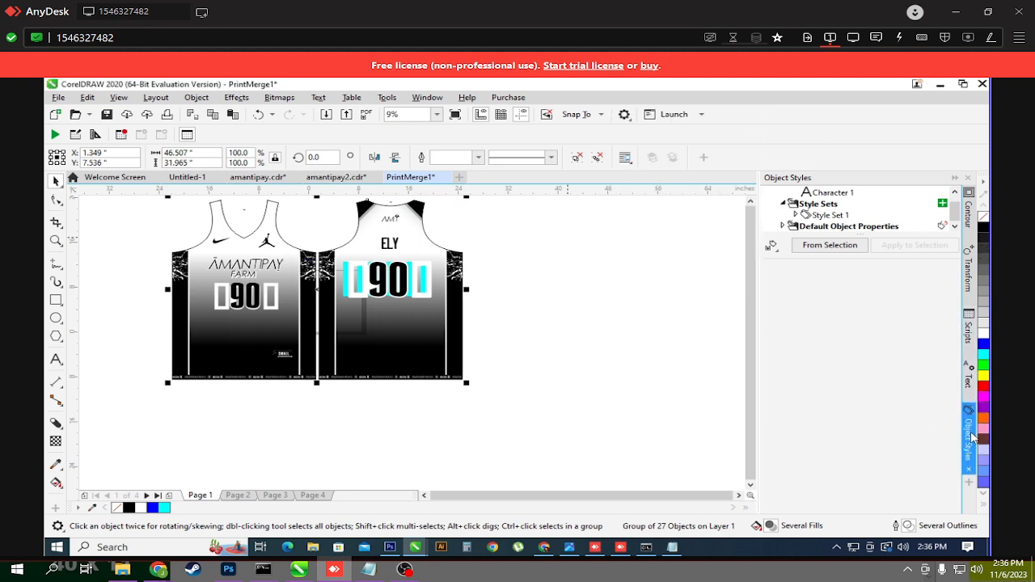
click(969, 328)
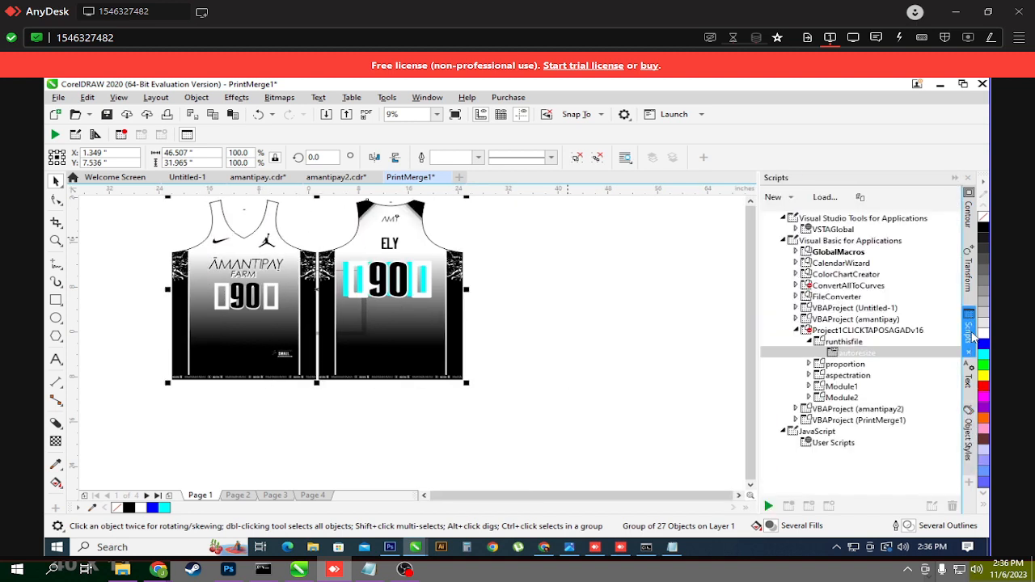
double_click(862, 357)
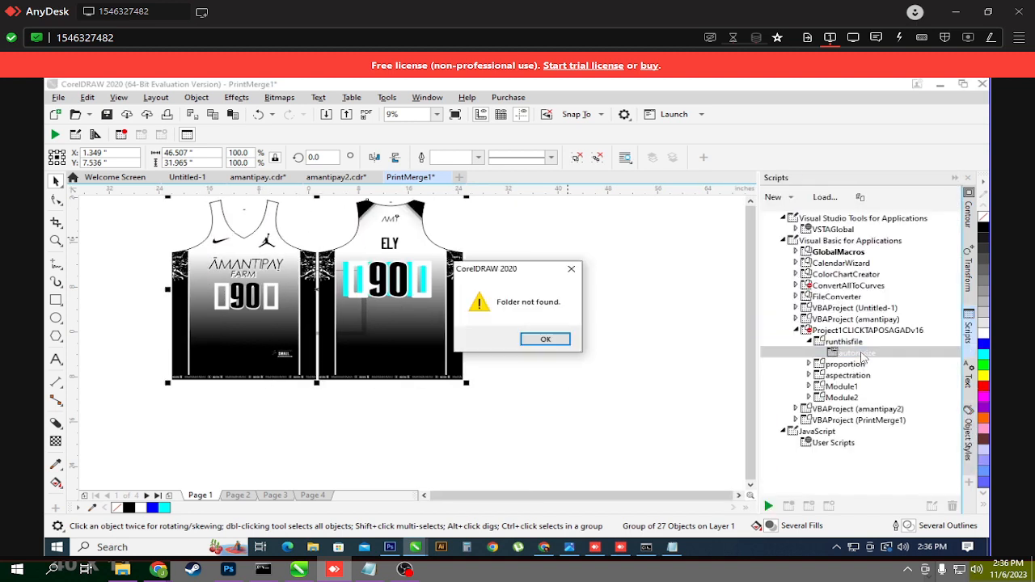
click(545, 339)
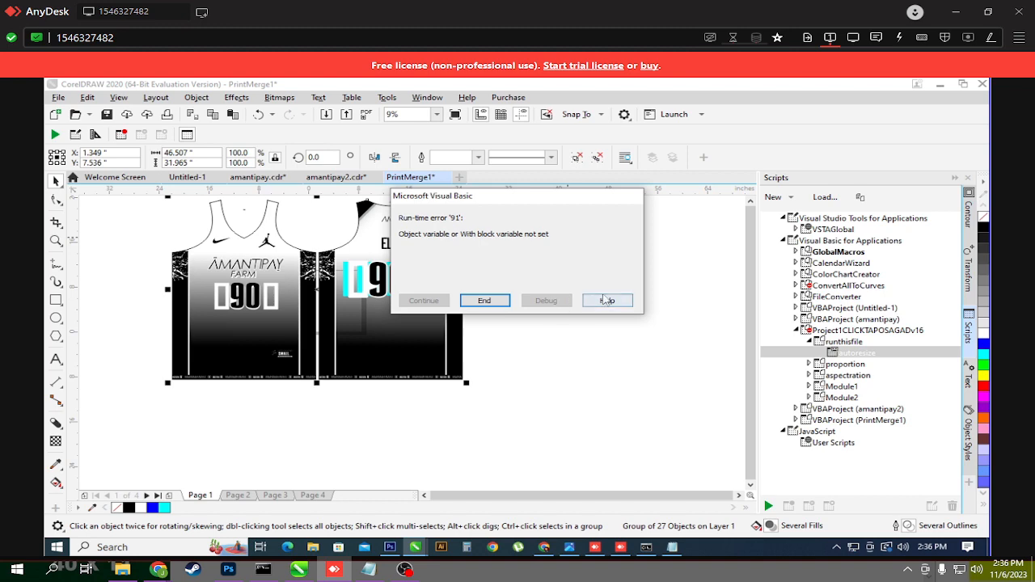
click(484, 301)
Step: Copy the SIZES folder from the local C: drive to the remote computer's C: drive and open the copy
click(123, 569)
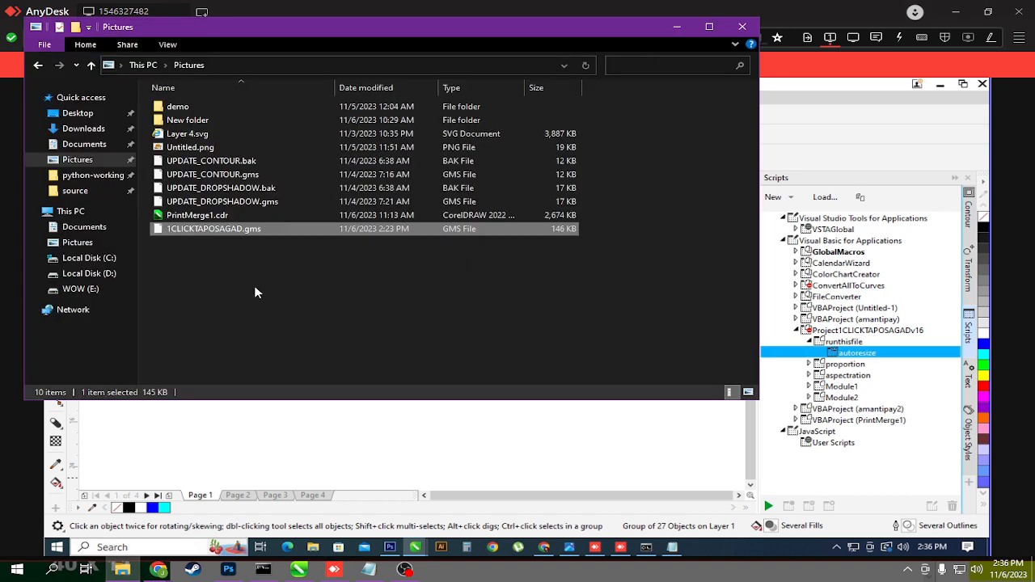
click(94, 259)
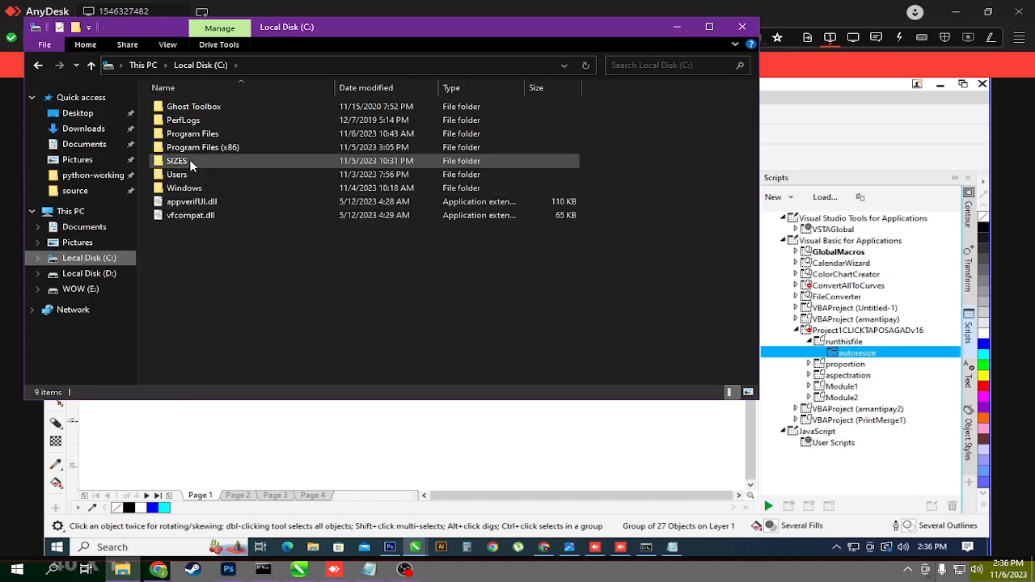
click(190, 163)
click(313, 547)
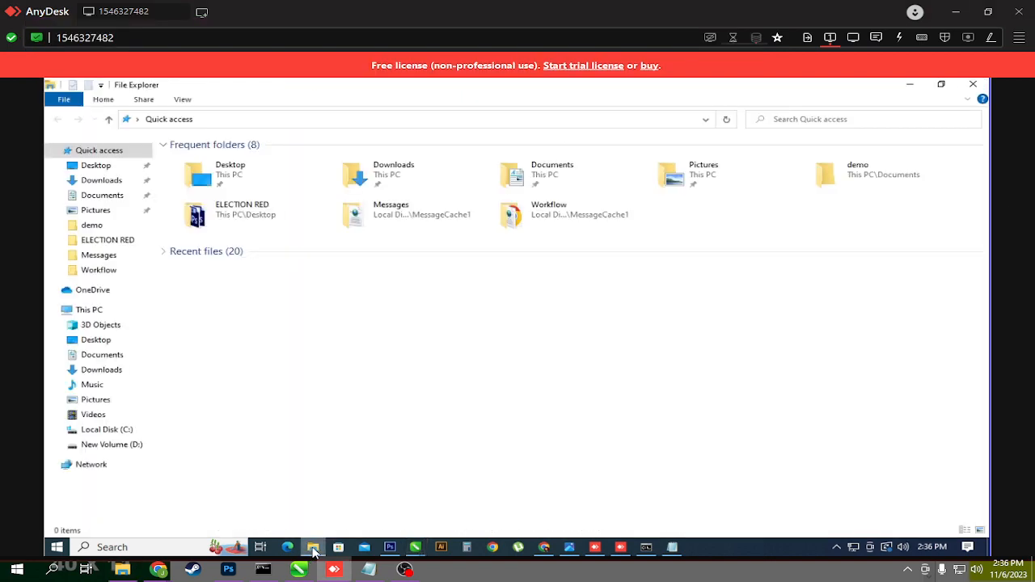
click(97, 430)
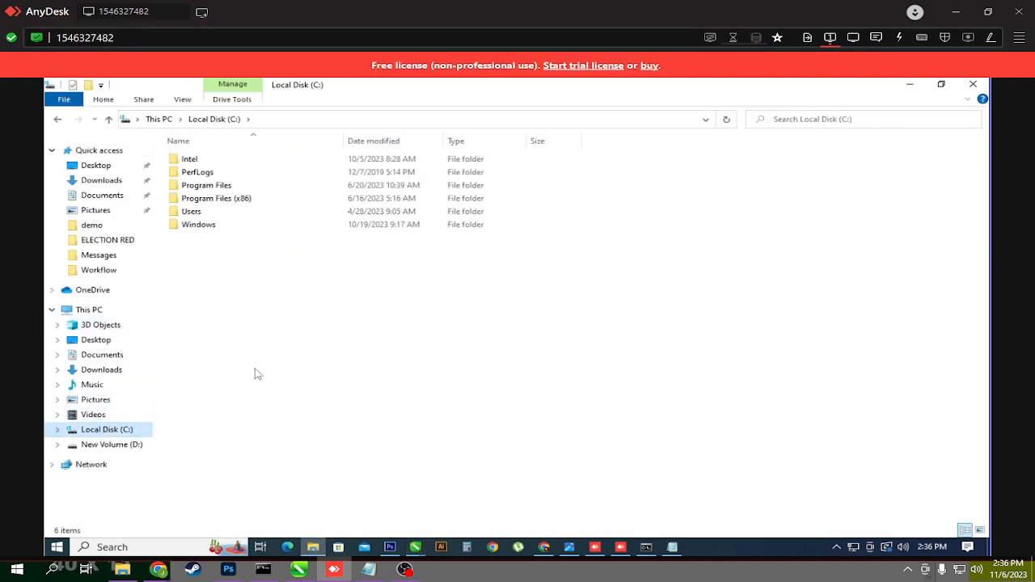
key(ctrl+v)
click(254, 299)
click(212, 237)
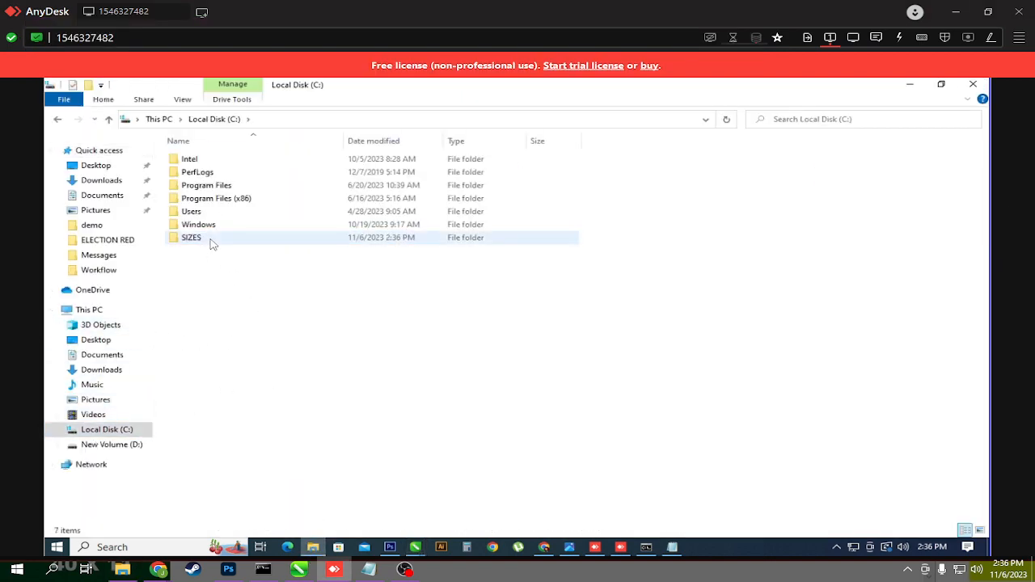
double_click(213, 237)
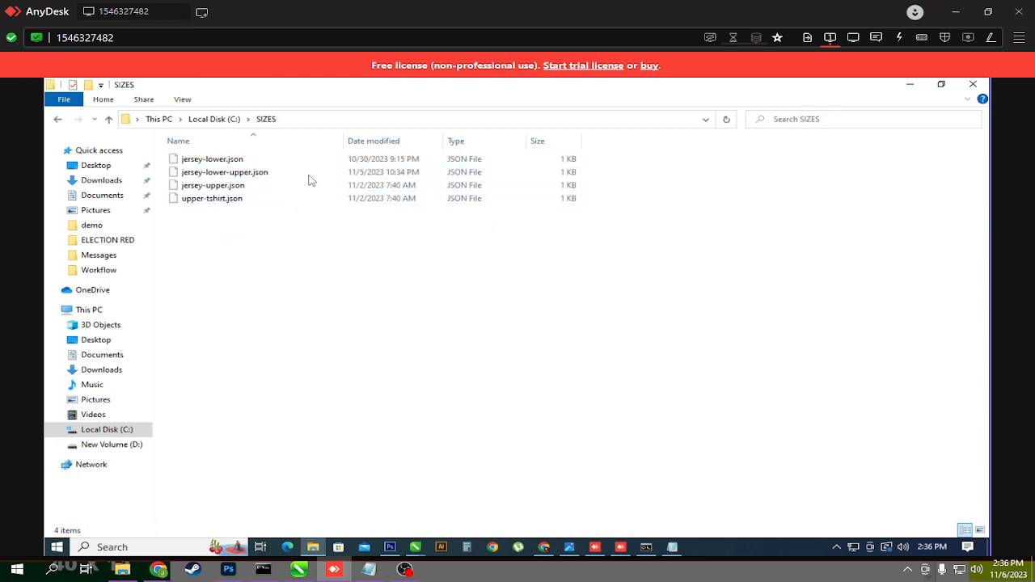
click(405, 569)
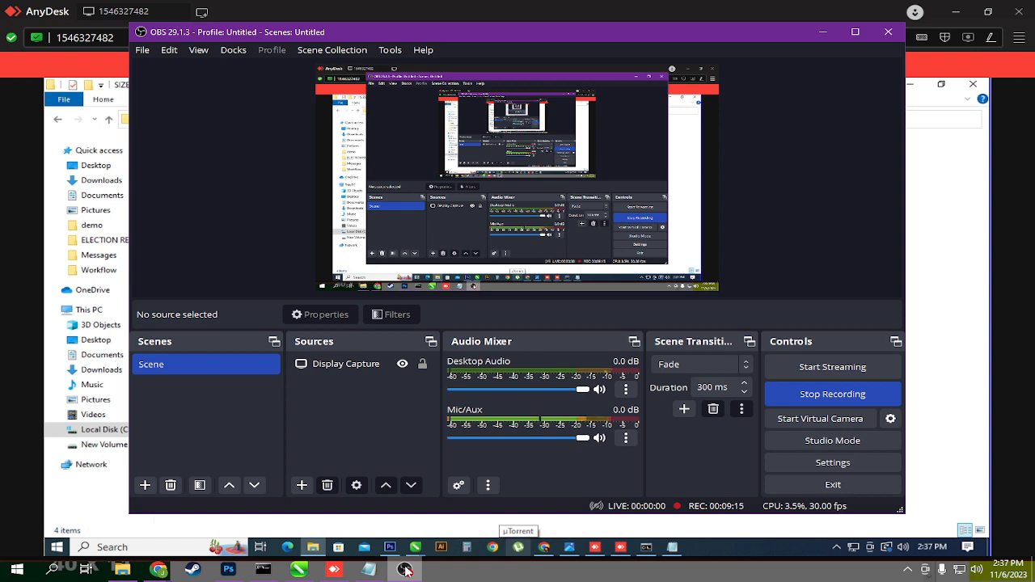
click(405, 570)
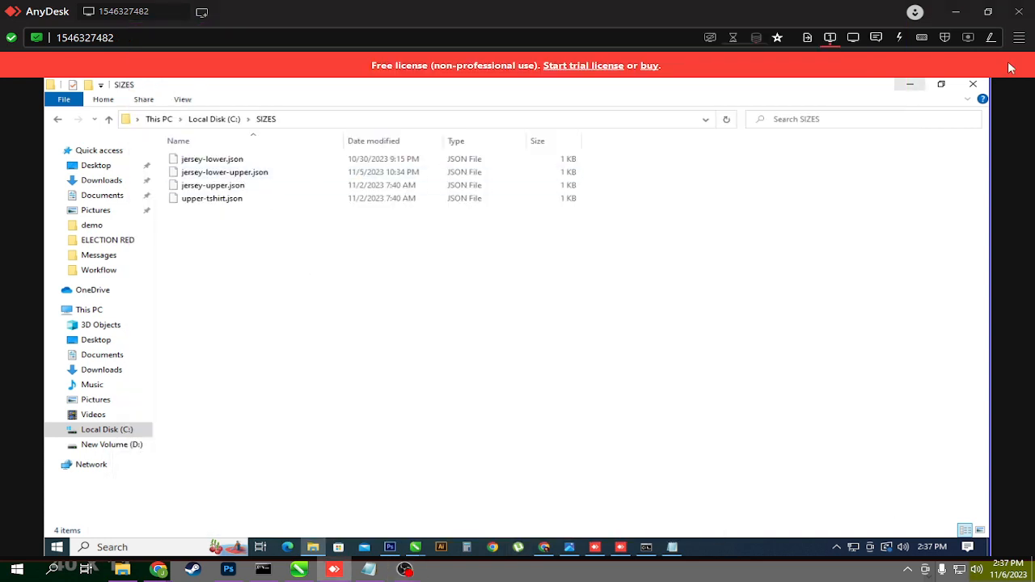
Step: Delete jersey-lower-upper.json from the remote SIZES folder and select jersey-lower.json
click(279, 172)
key(Delete)
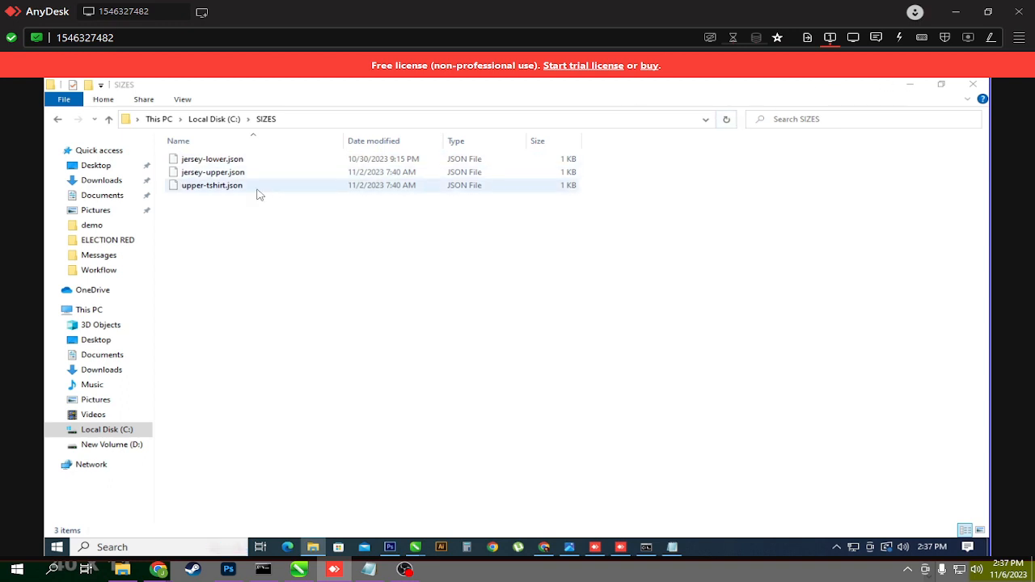
click(221, 232)
click(226, 161)
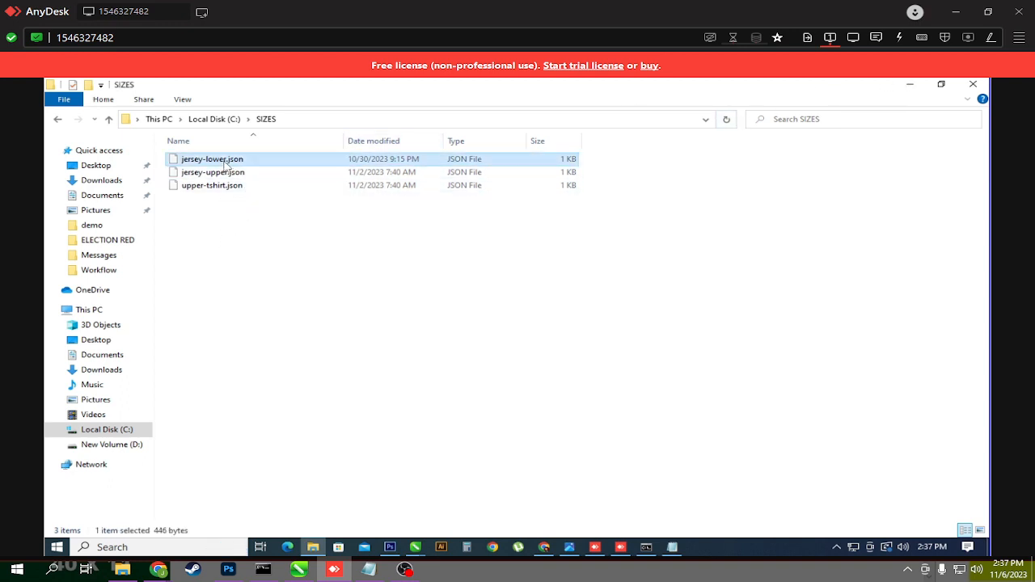
Step: Open jersey-lower.json with Notepad as the default app for .json files, review its width and height values, and close it
right_click(215, 163)
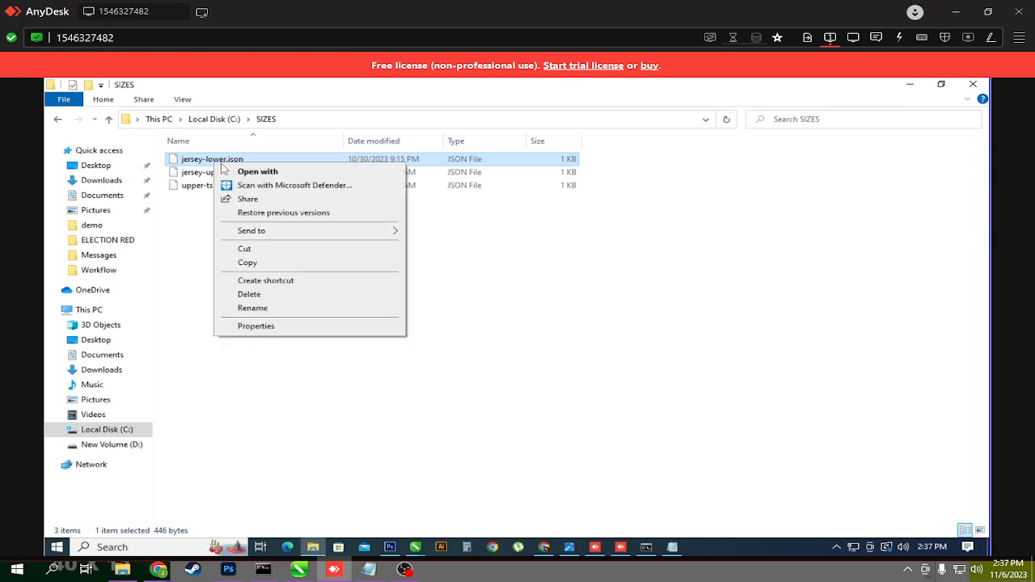
click(251, 176)
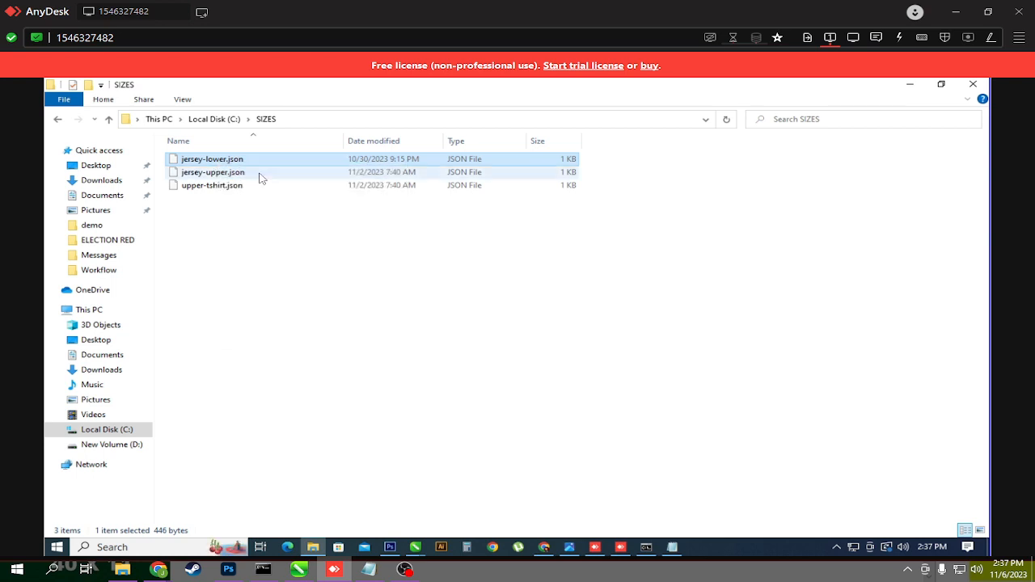
click(424, 278)
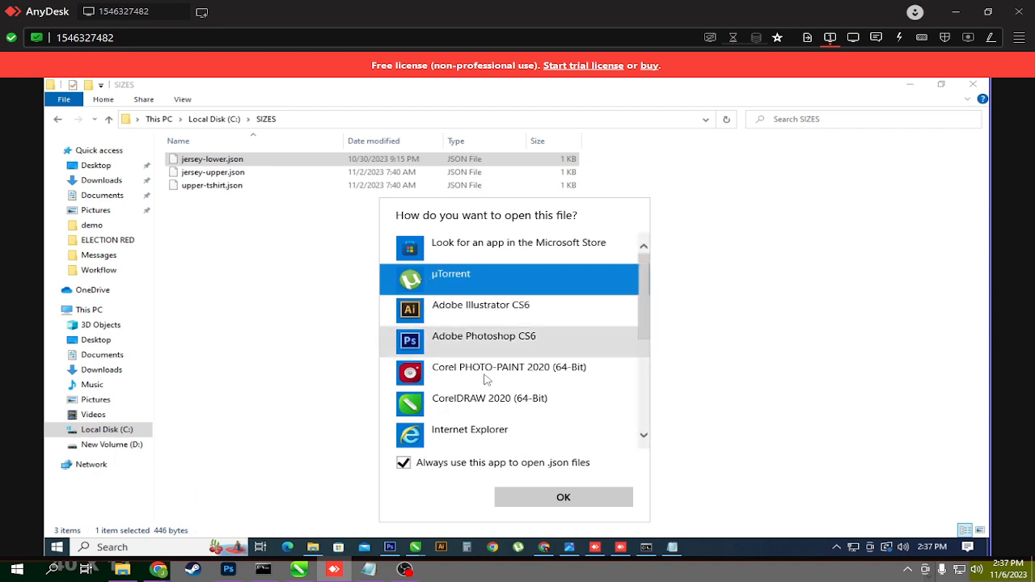
scroll(501, 410, down, 5)
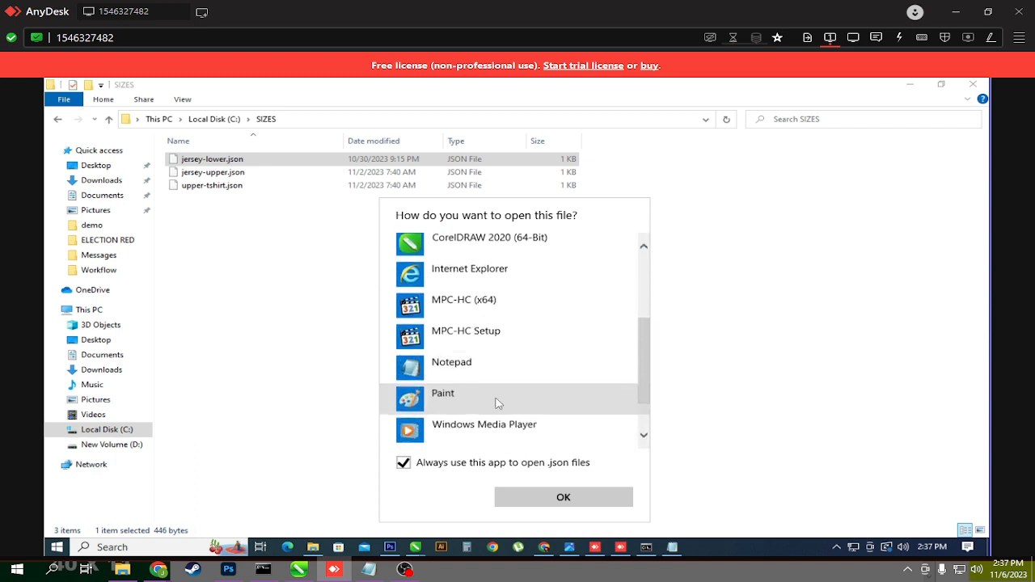
click(485, 366)
click(573, 500)
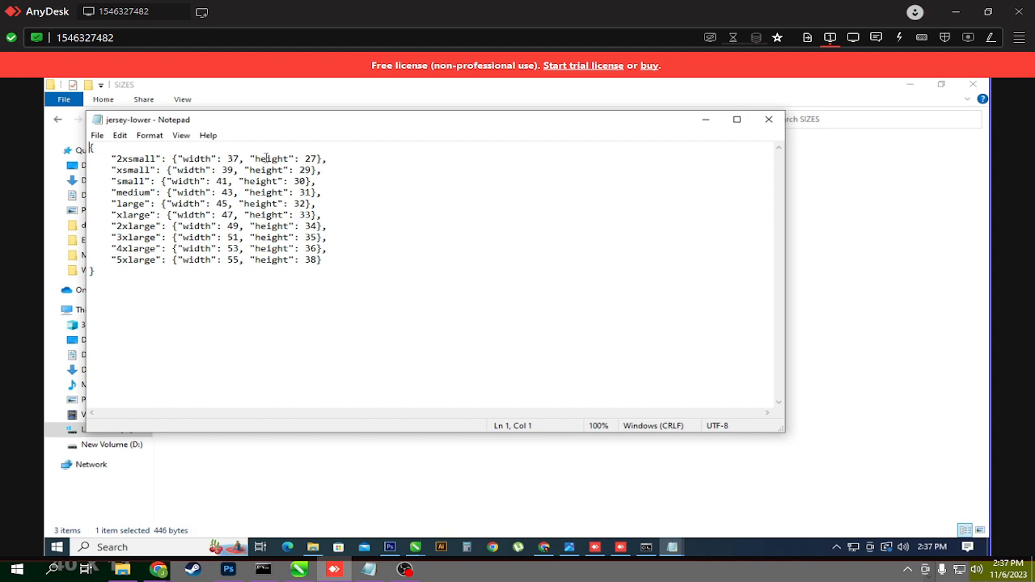
click(768, 119)
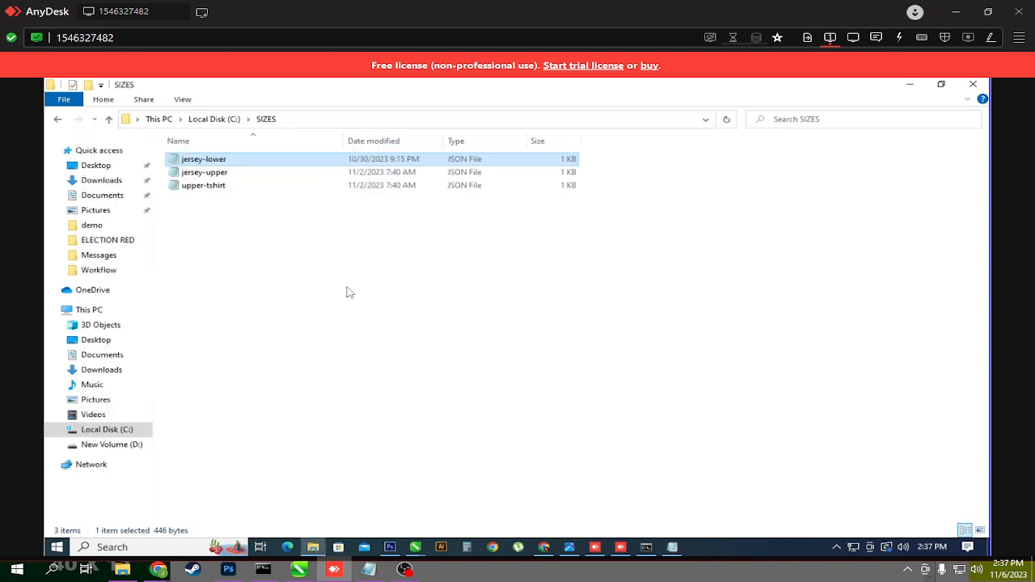
Step: Duplicate the jersey-lower file inside the SIZES folder
click(212, 185)
click(210, 161)
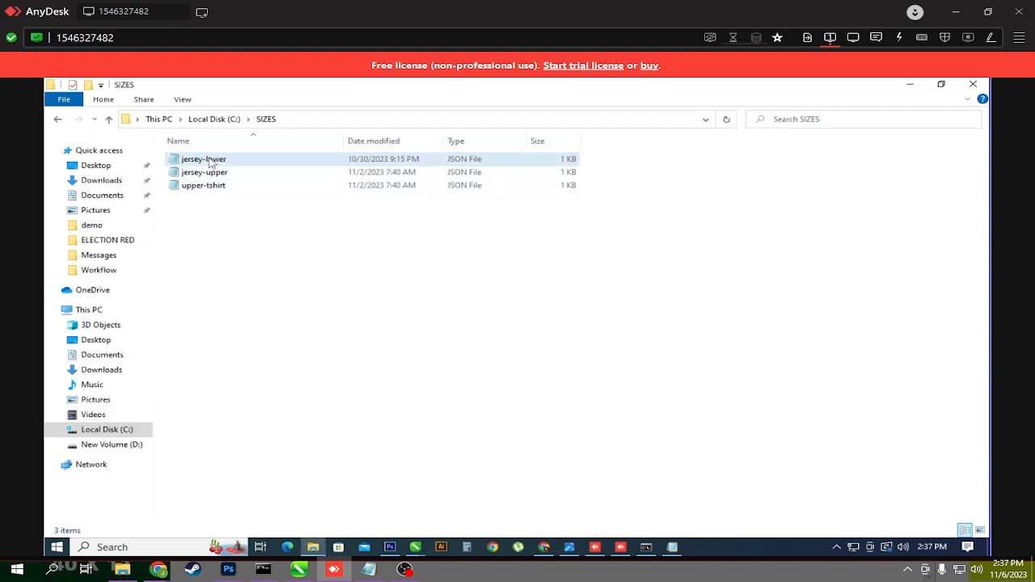
click(207, 238)
key(ctrl+v)
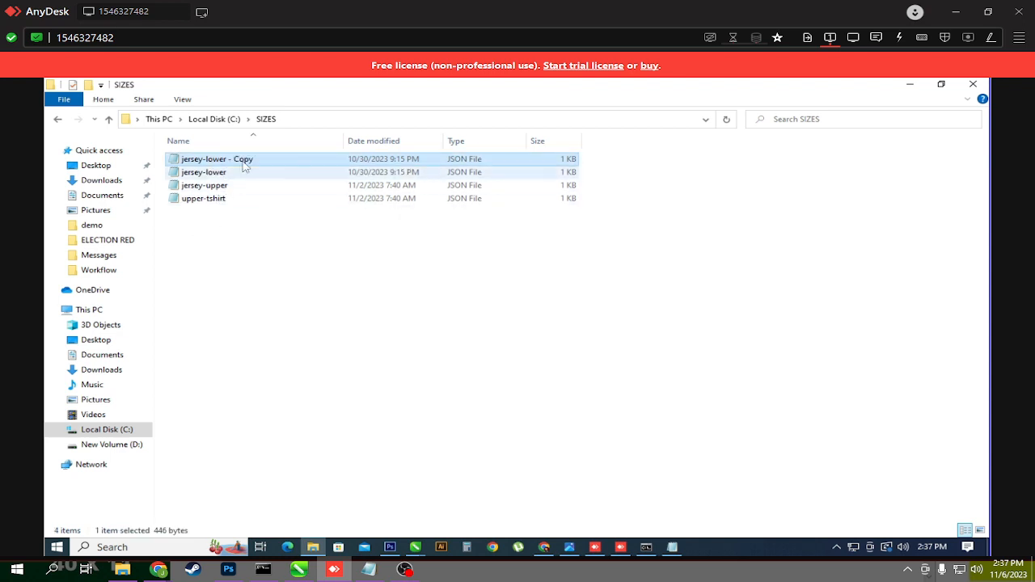
Step: Rename the copy of jersey-lower as "males sleeves"
key(F2)
text(thosr)
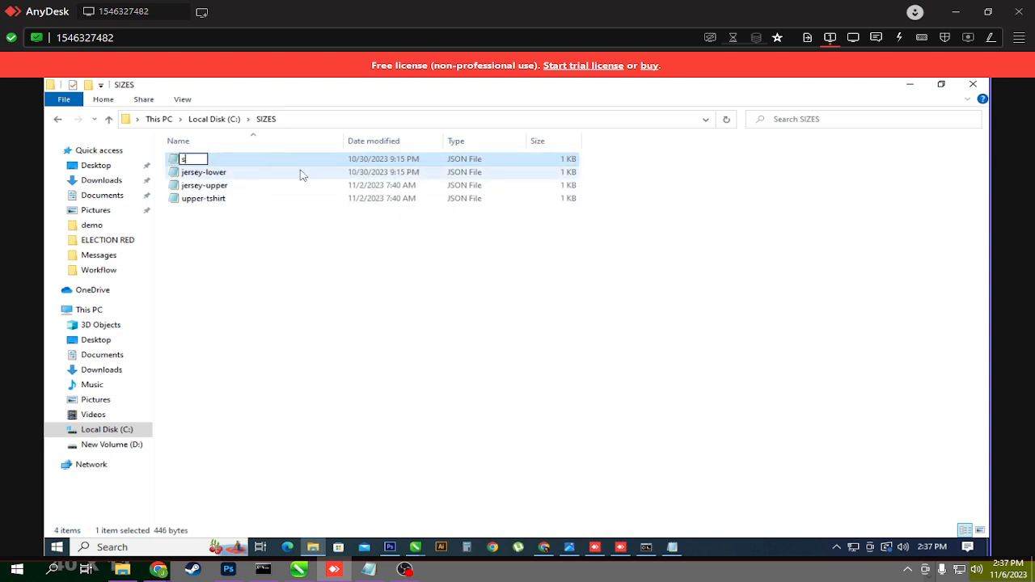
key(BackSpace)
key(BackSpace)
key(BackSpace)
text(shirt sleeves)
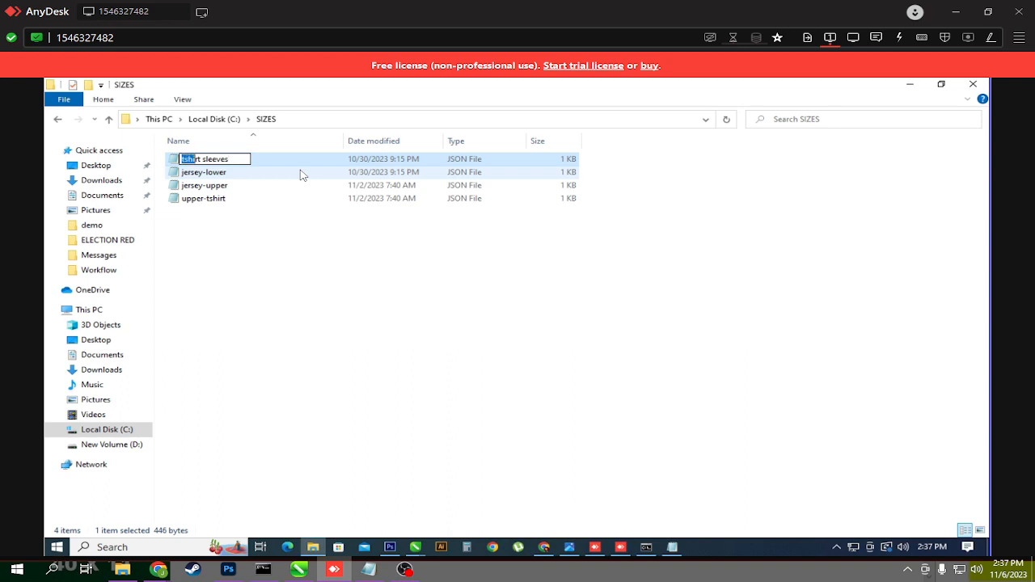
text(males)
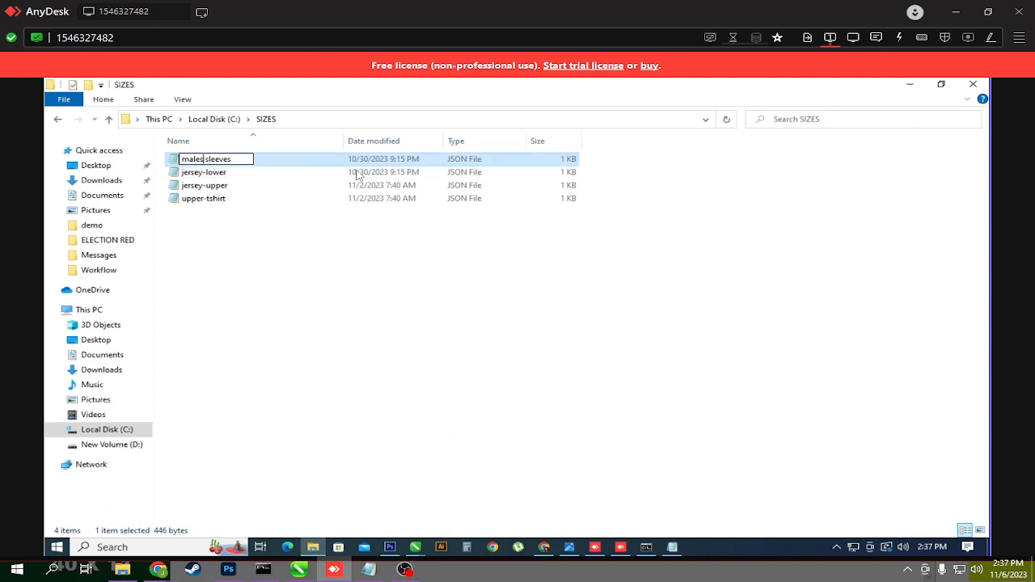
key(Return)
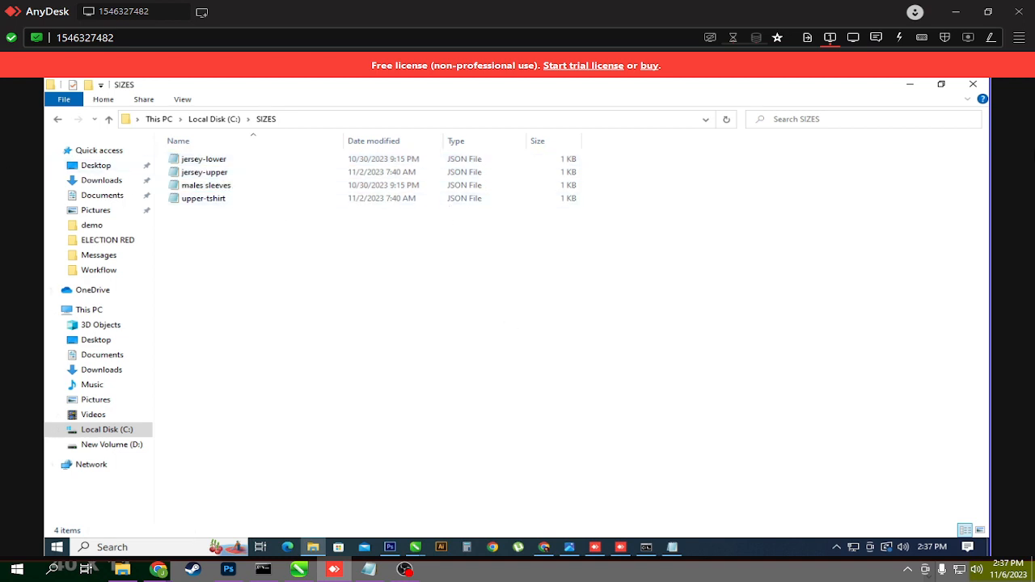
Step: Close the SIZES folder and examine the names, numbers and size labels on the merged document's pages
click(973, 84)
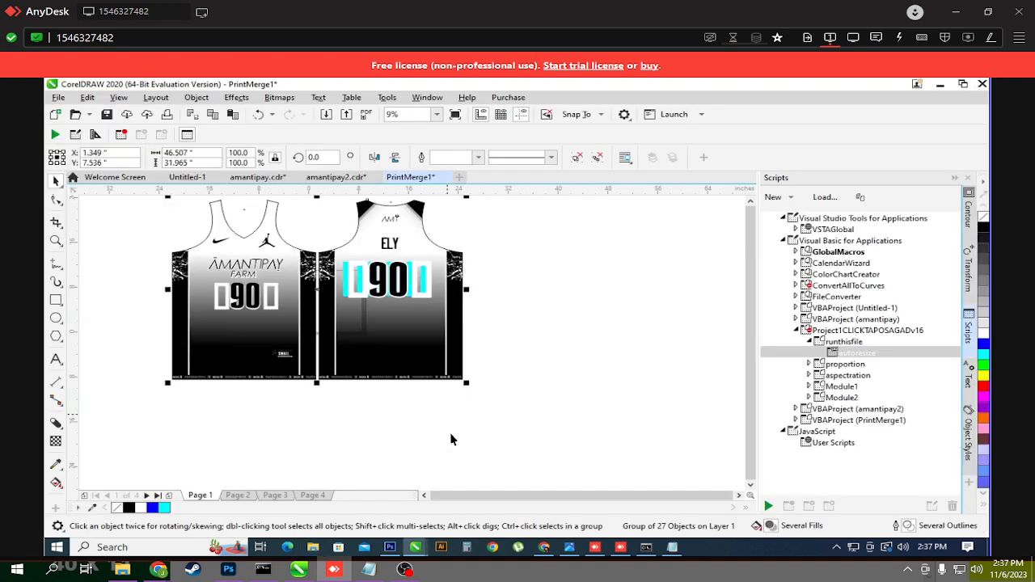
click(237, 495)
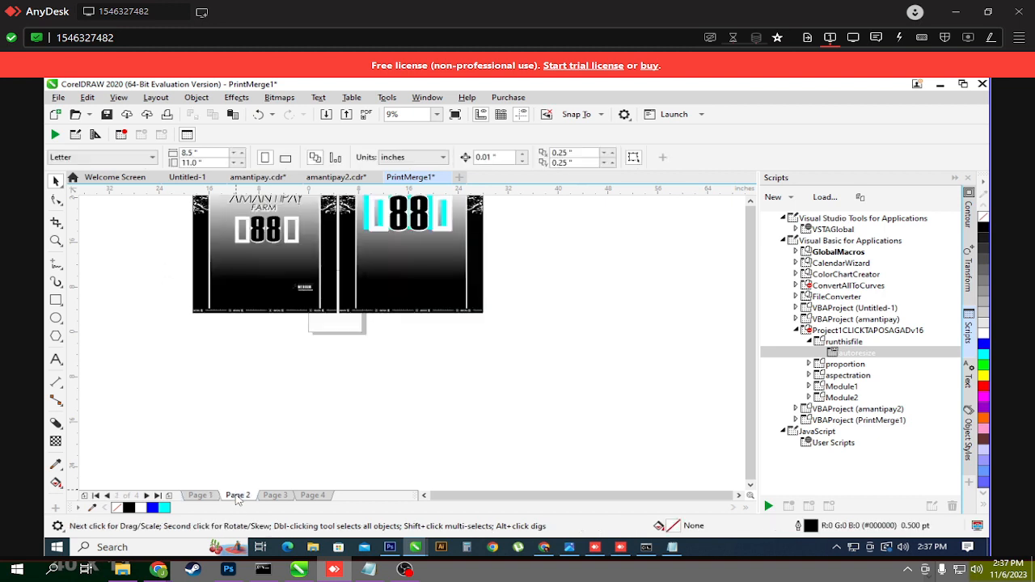
scroll(485, 388, up, 2)
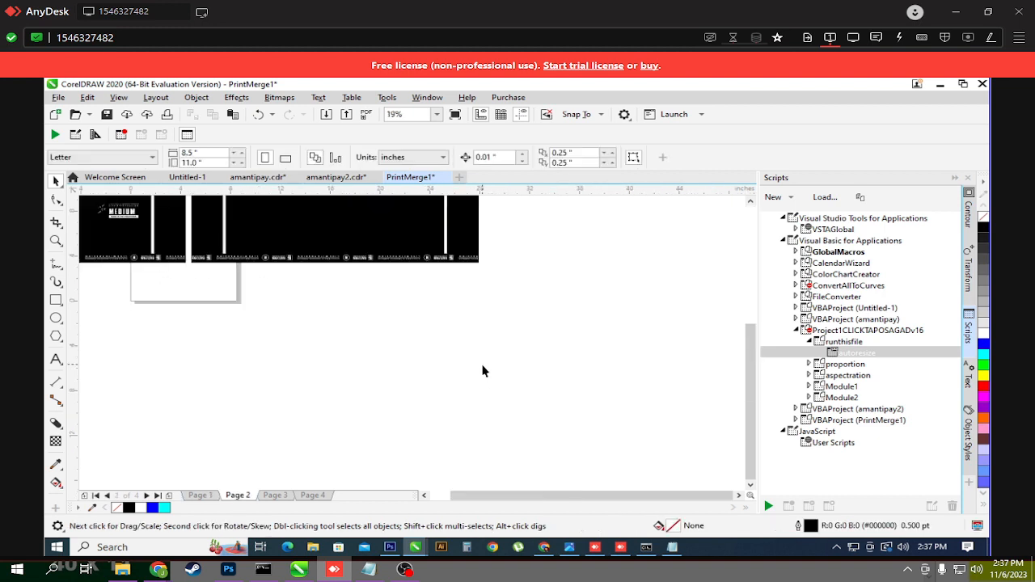
scroll(482, 371, down, 1)
click(275, 495)
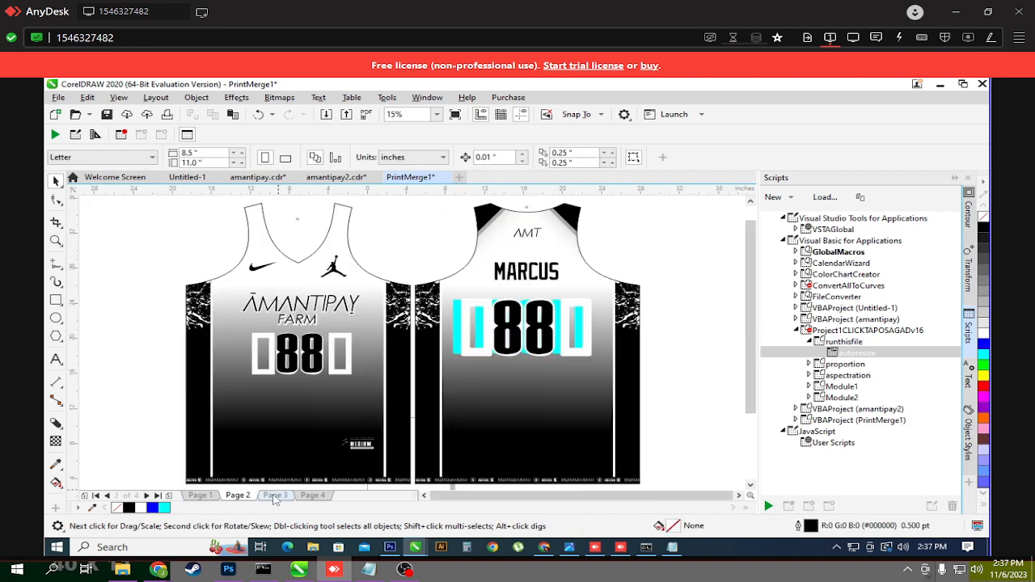
click(313, 495)
click(199, 495)
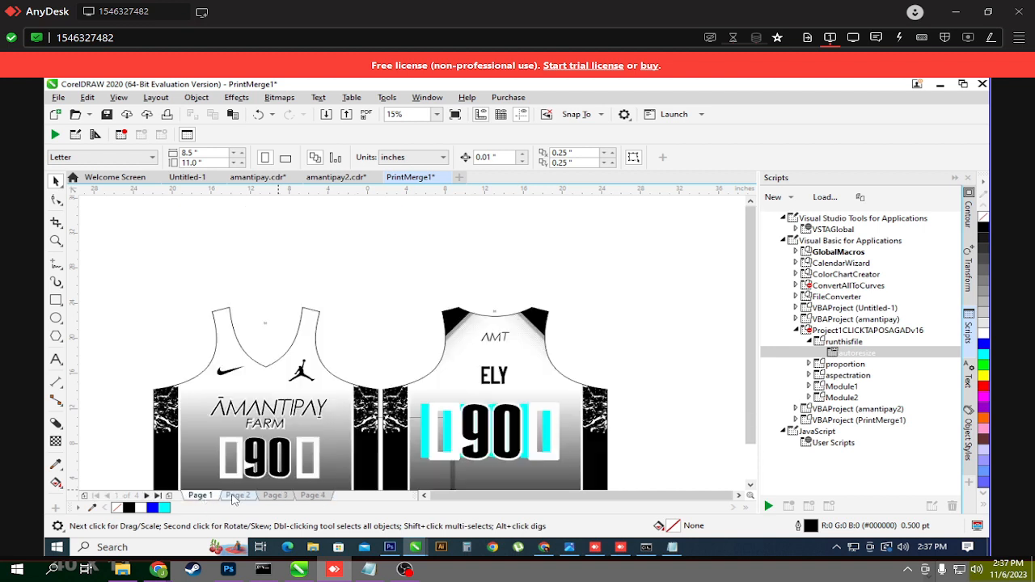
click(237, 495)
click(275, 494)
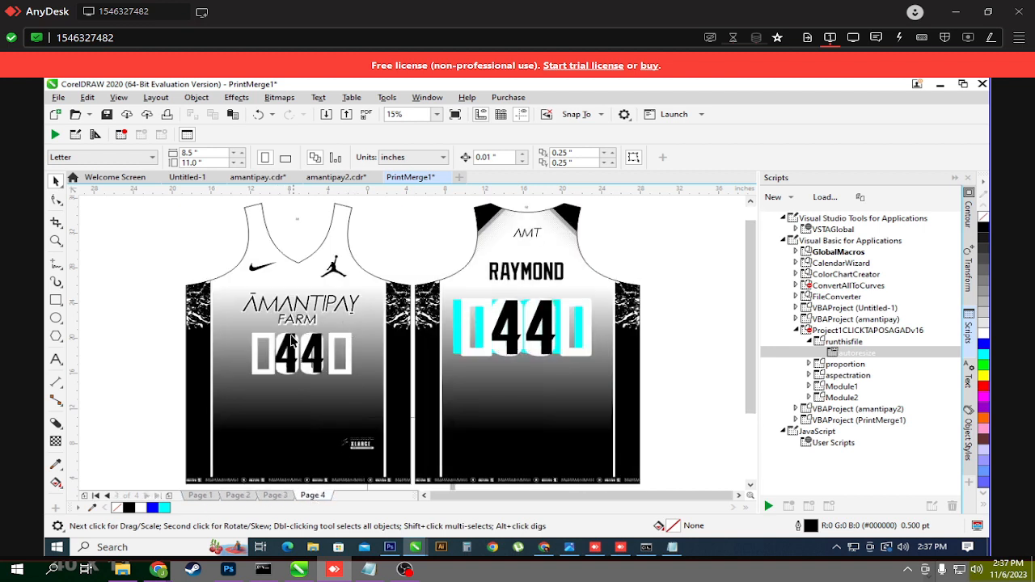
Step: Close the PrintMerge1 document without saving its changes
click(419, 331)
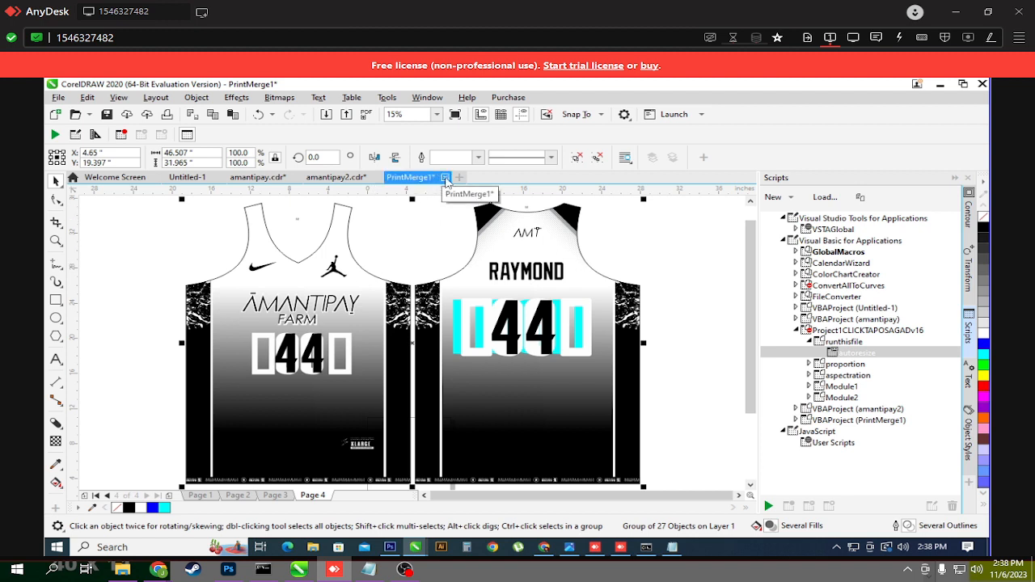
click(445, 179)
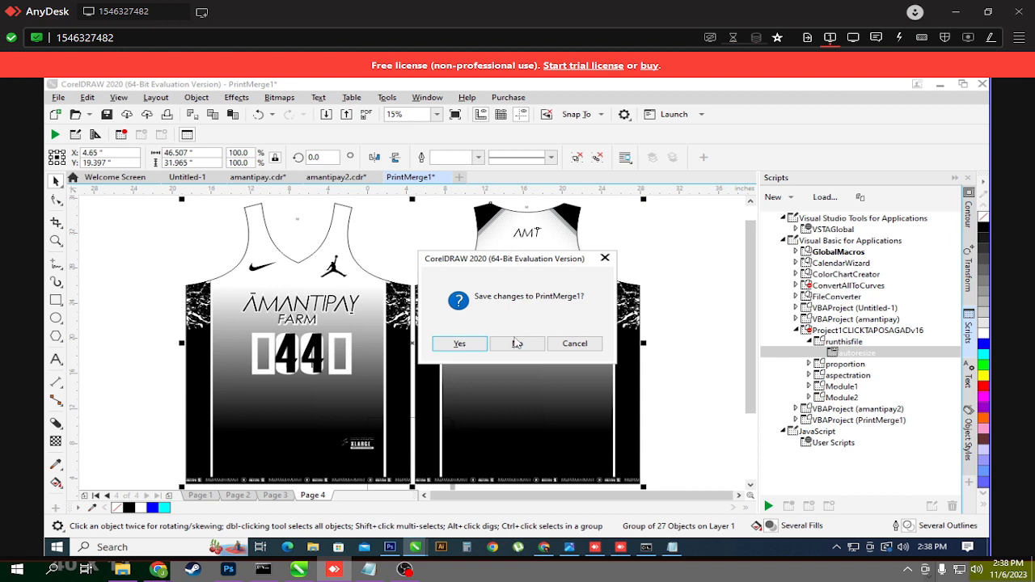
click(516, 343)
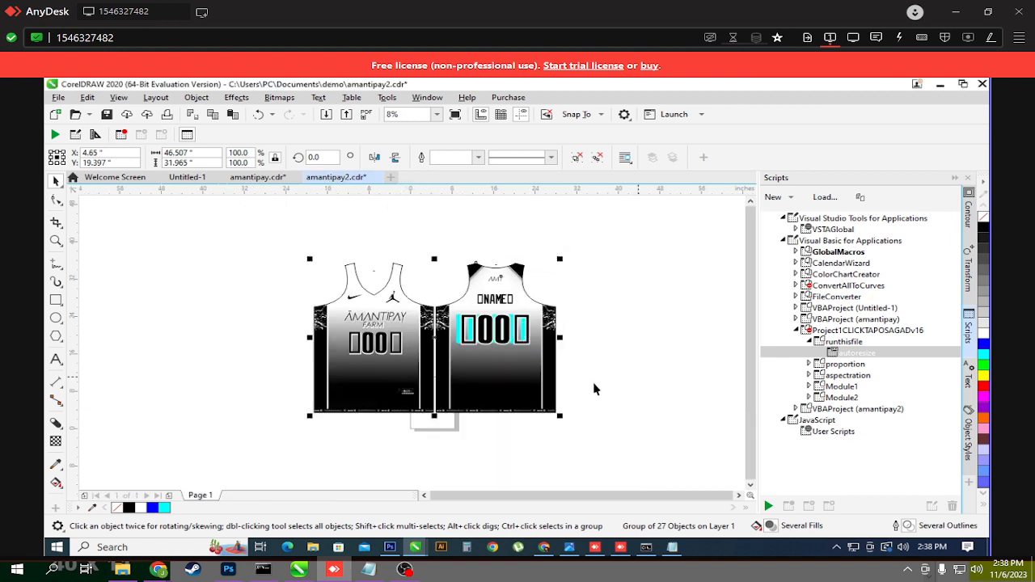
Step: Reopen the print merge of amantipay2.cdr, keep its records as they are, and insert the size field into the template
click(58, 97)
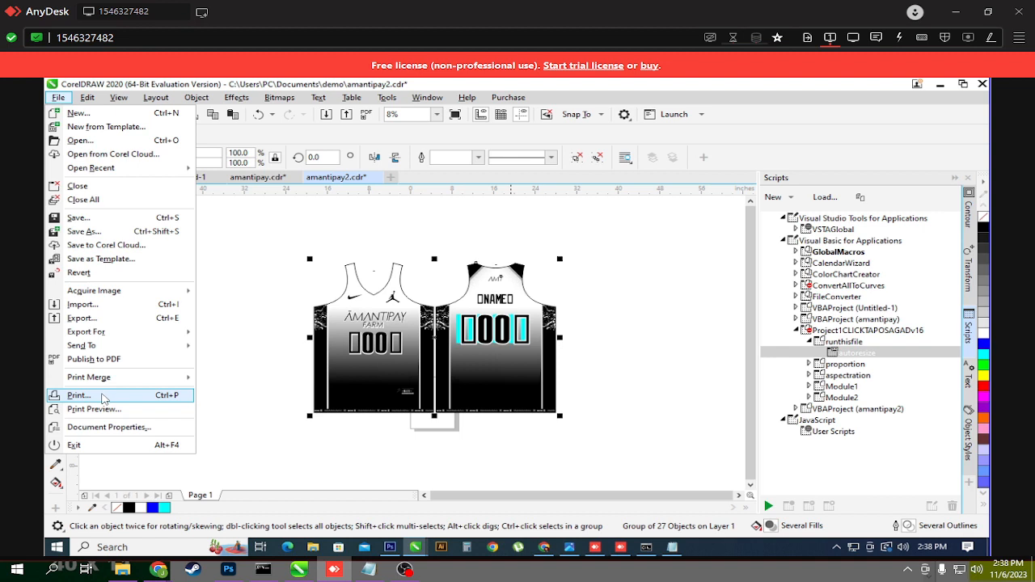
mouse_move(116, 384)
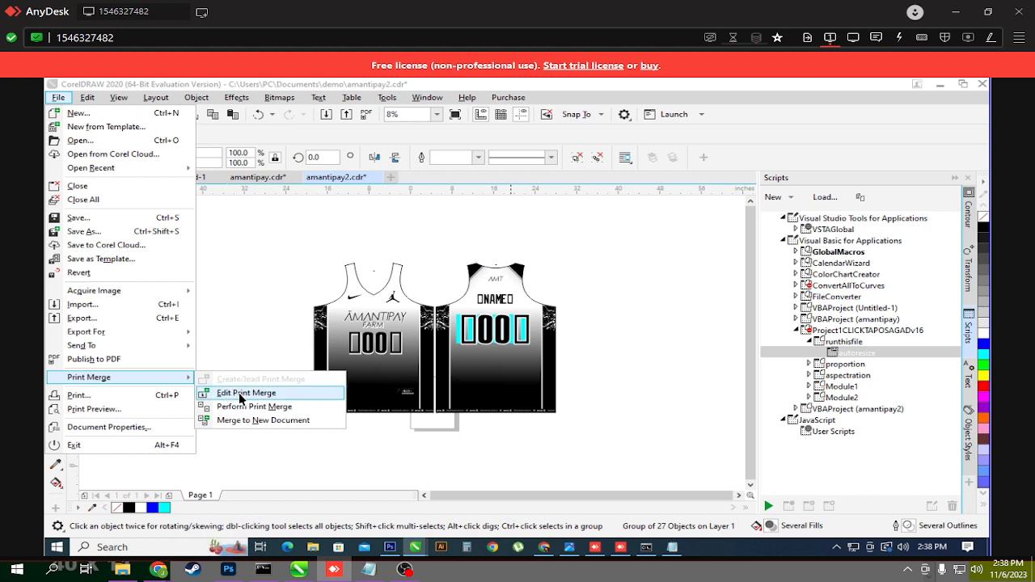
click(244, 393)
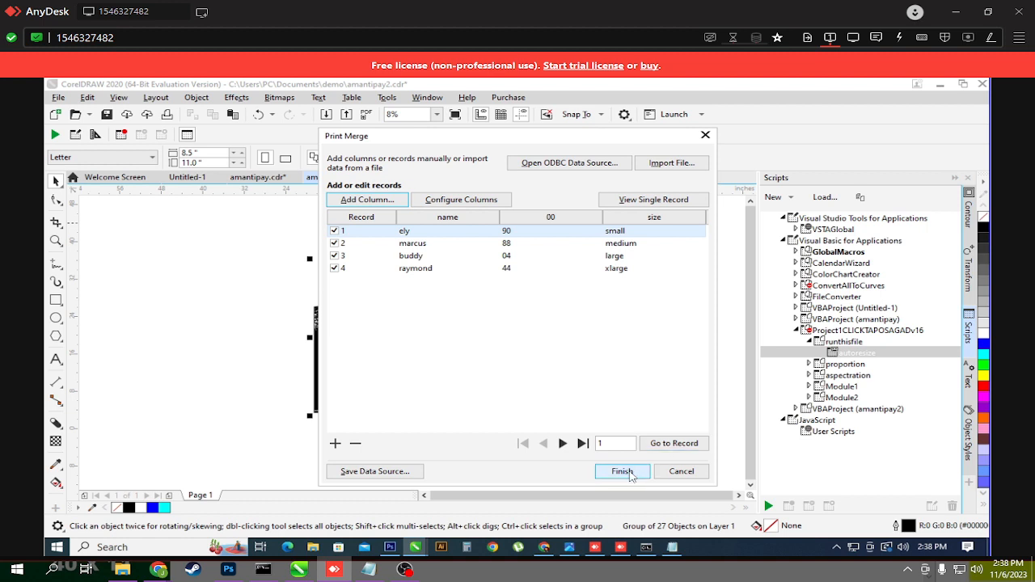
click(621, 472)
click(138, 160)
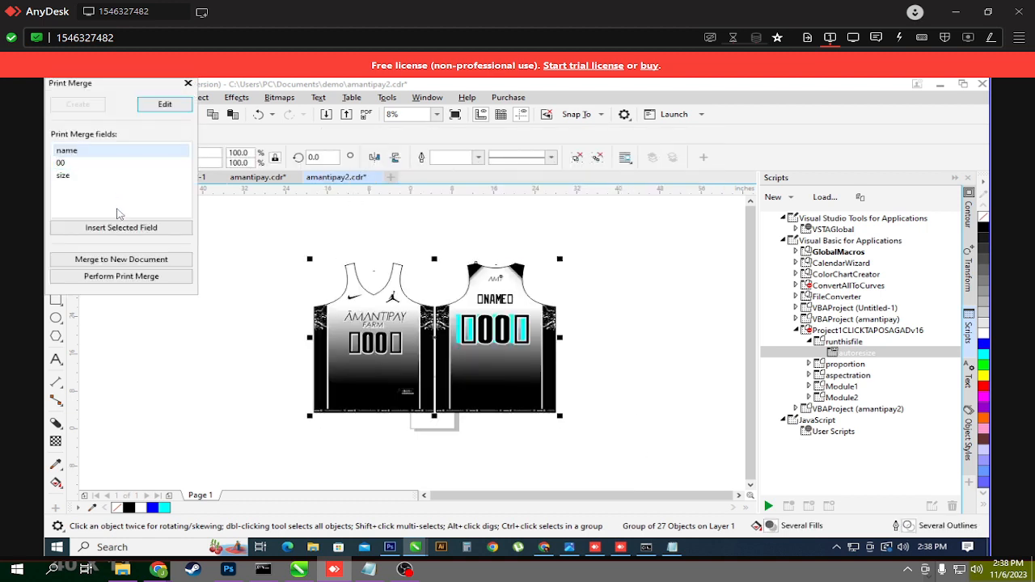
click(71, 179)
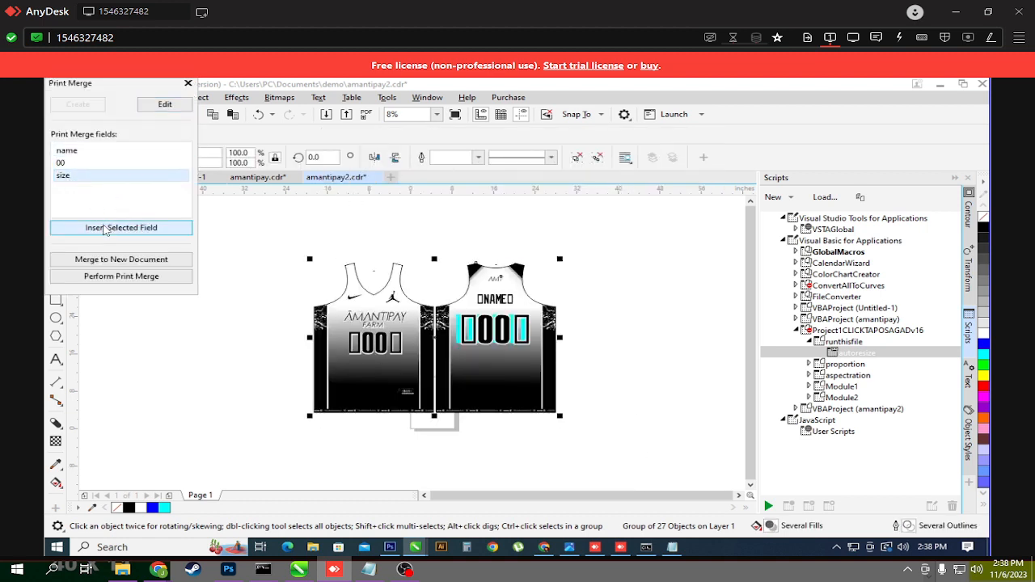
click(101, 229)
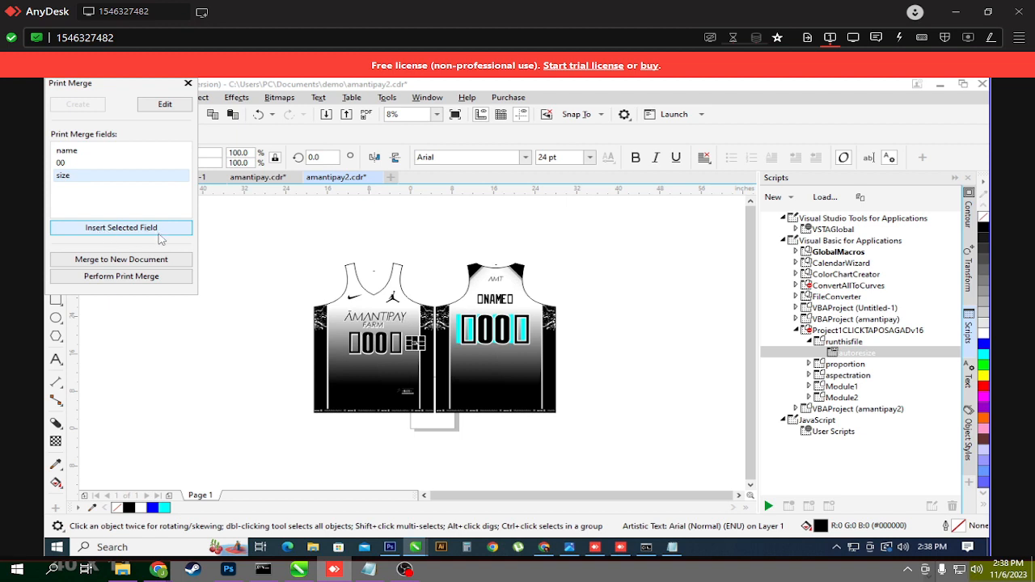
Step: Place the inserted size field between the front and back jersey shoulders, enlarge it to about 51.2 pt and centre-align its text
drag(416, 343, 444, 289)
click(969, 378)
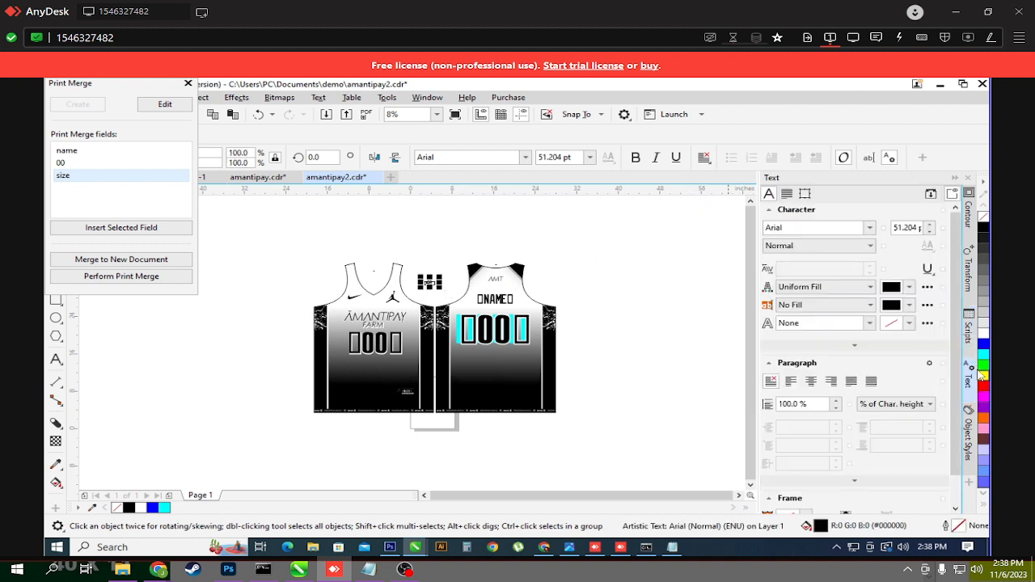
click(275, 234)
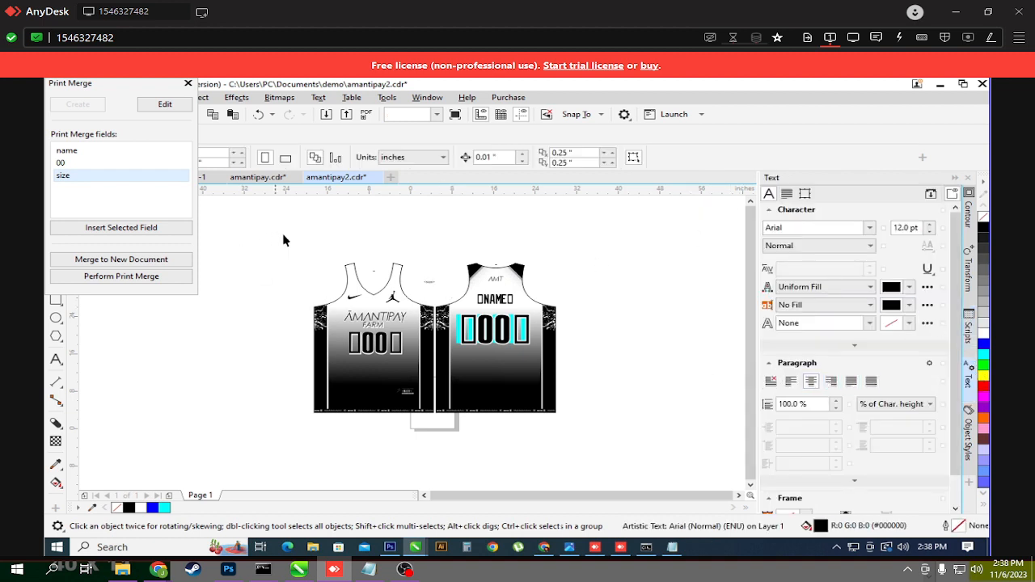
click(431, 288)
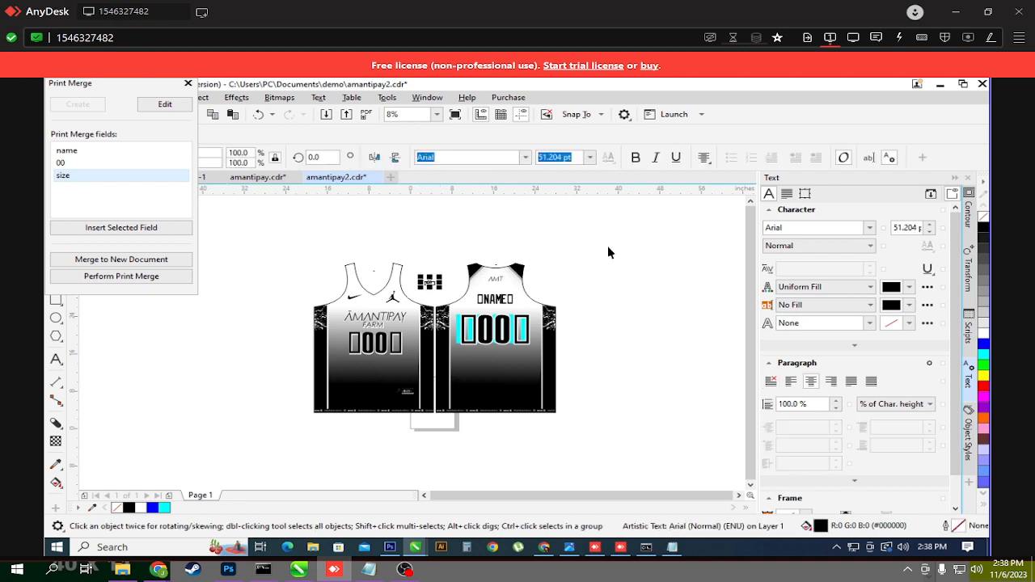
click(609, 252)
click(432, 291)
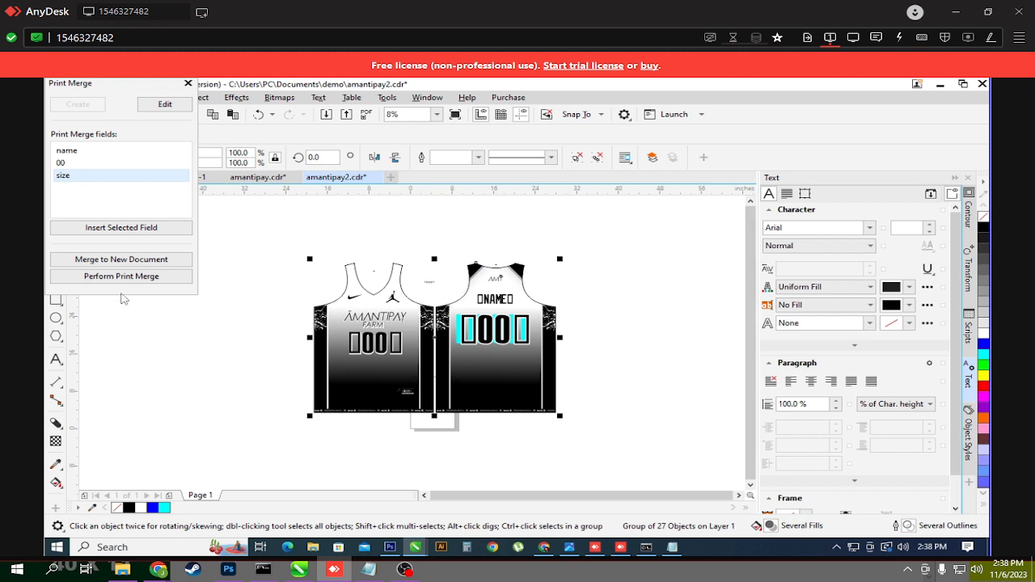
Step: Merge the updated template to a new document and fit the Page 1 jersey in view to check its separate size text
click(91, 263)
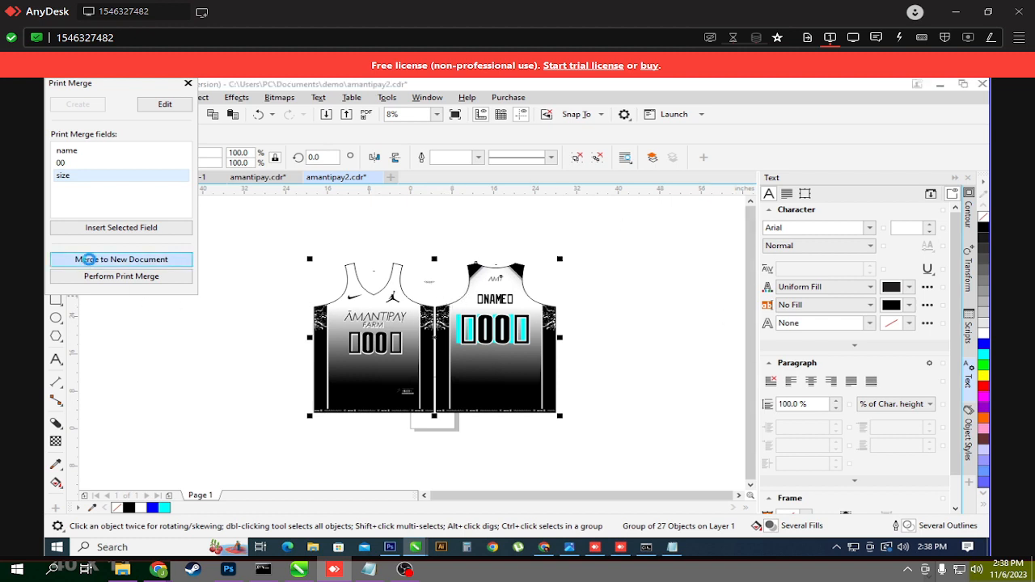
scroll(365, 332, down, 4)
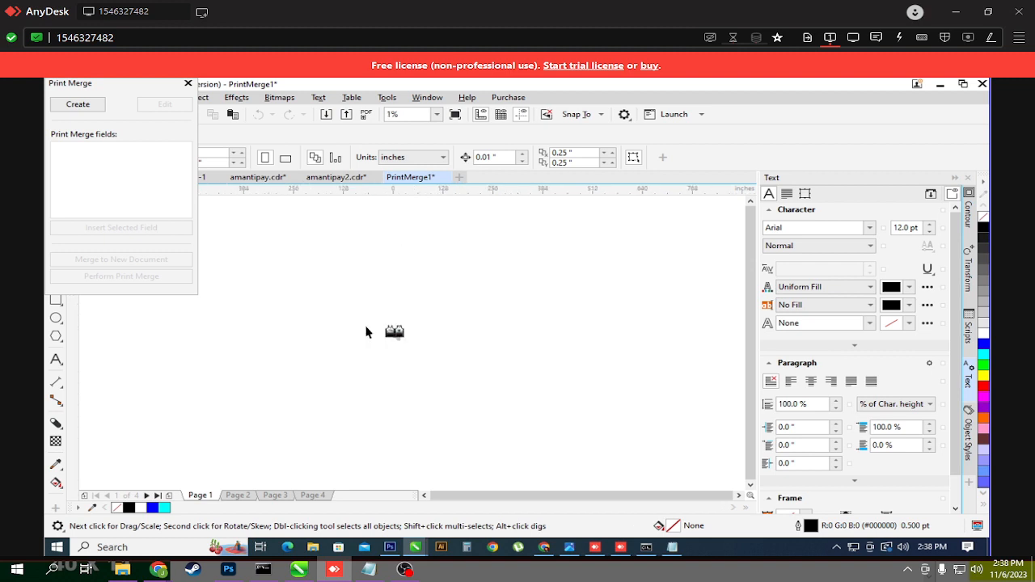
scroll(365, 332, up, 4)
drag(651, 400, 471, 371)
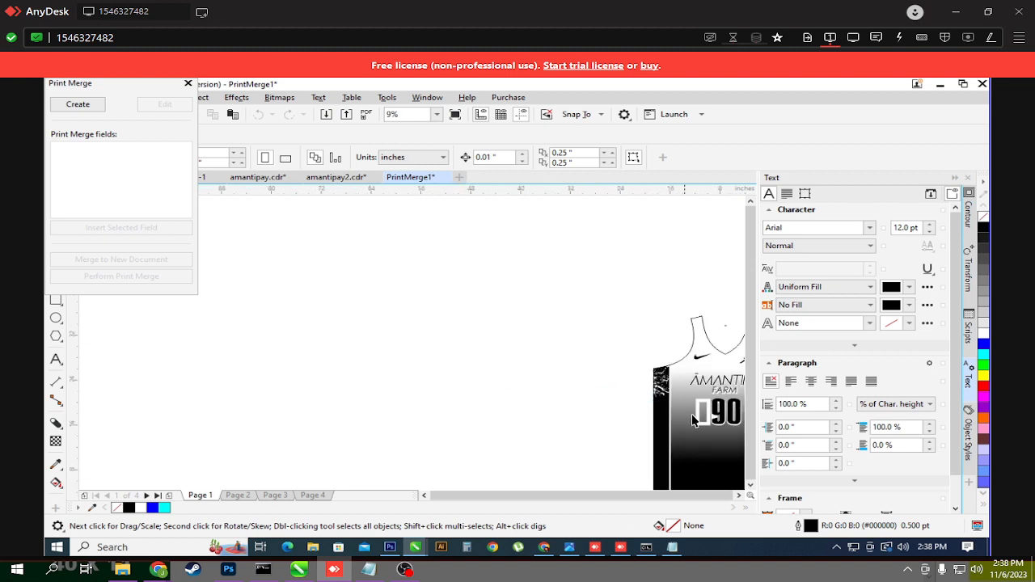
key(F4)
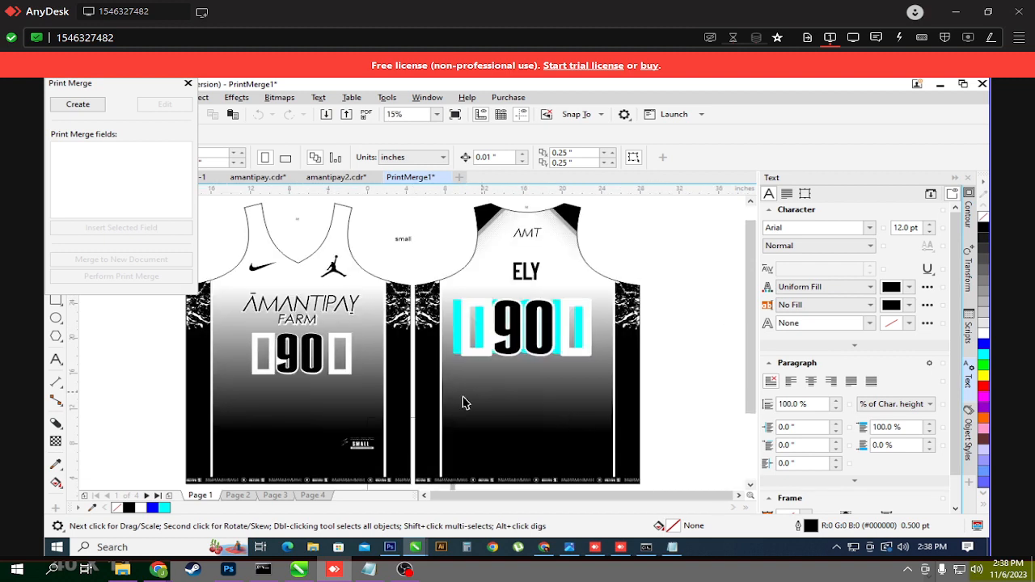
Step: Look through Pages 2, 3 and 4 of the merged document to check each jersey's name, number and size, and return to Page 1
click(240, 495)
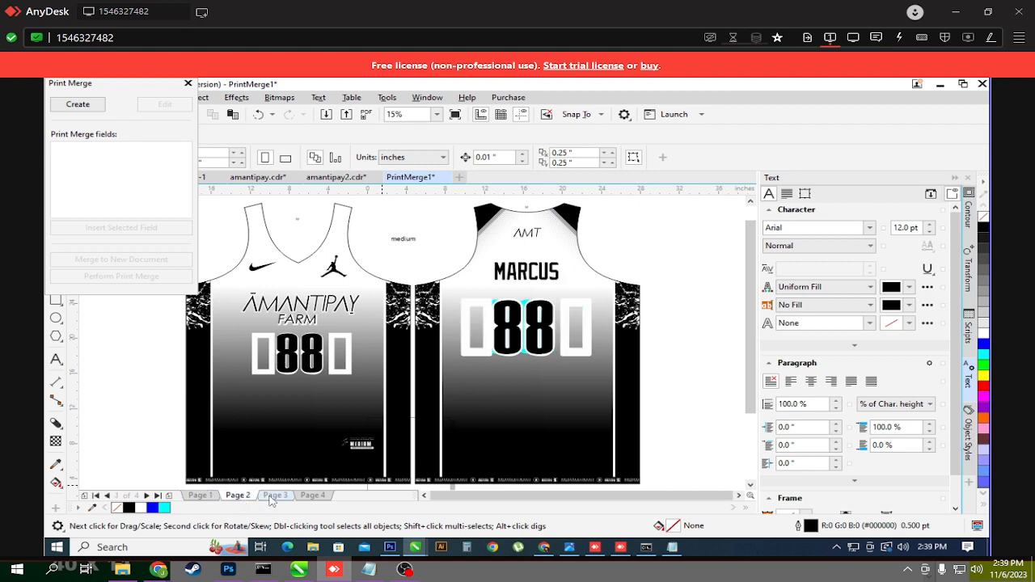
click(275, 496)
click(312, 496)
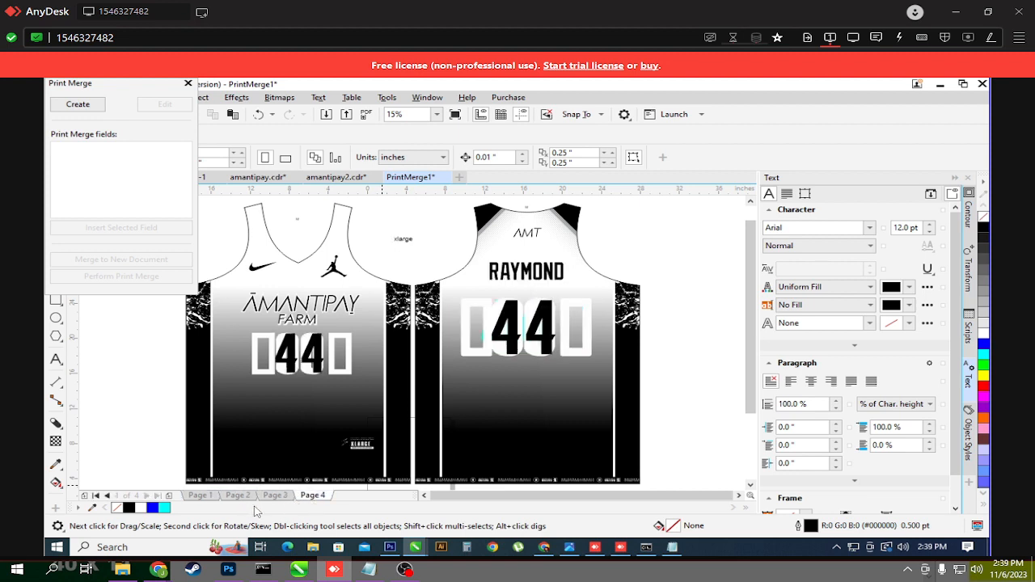
click(202, 496)
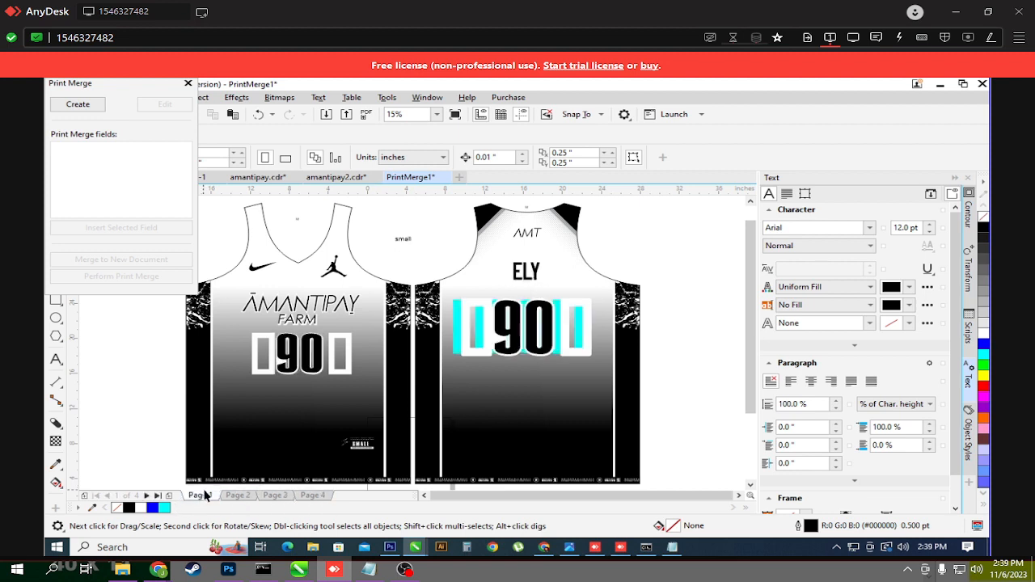
Step: Hide the text properties, select the Page 1 jersey group and move the Print Merge window clear of the object dimensions
click(954, 178)
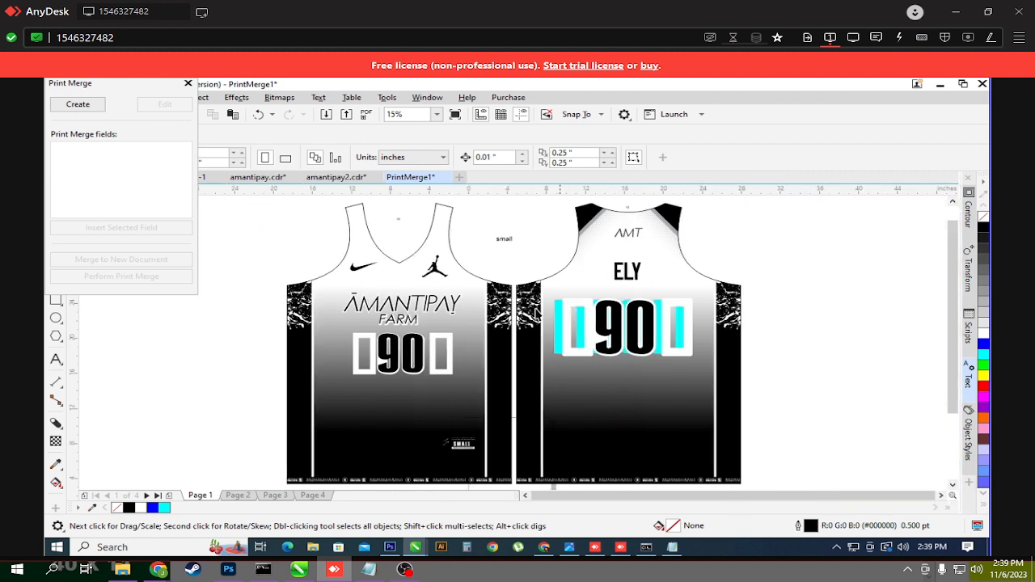
click(519, 324)
click(126, 89)
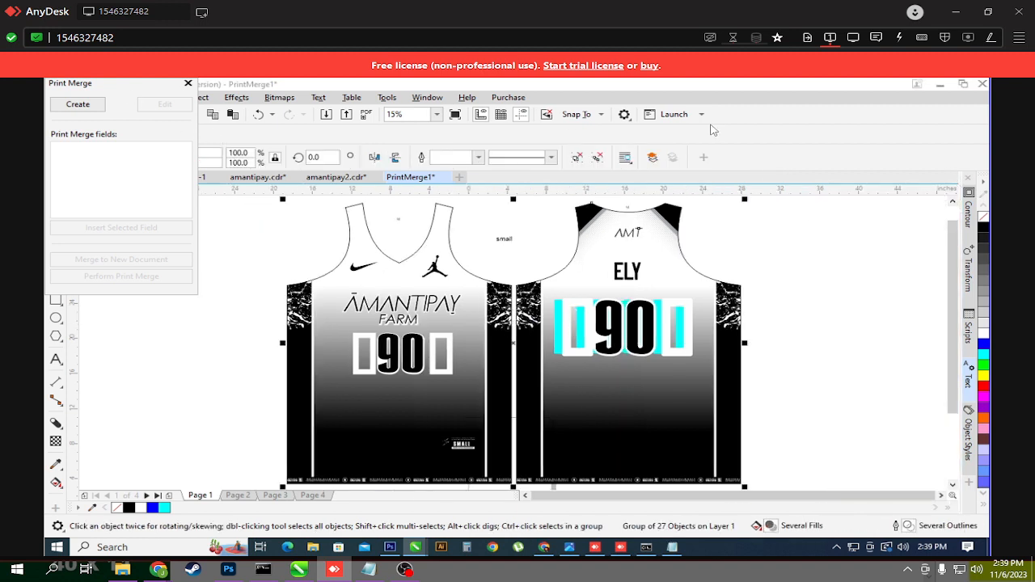
drag(123, 87, 812, 117)
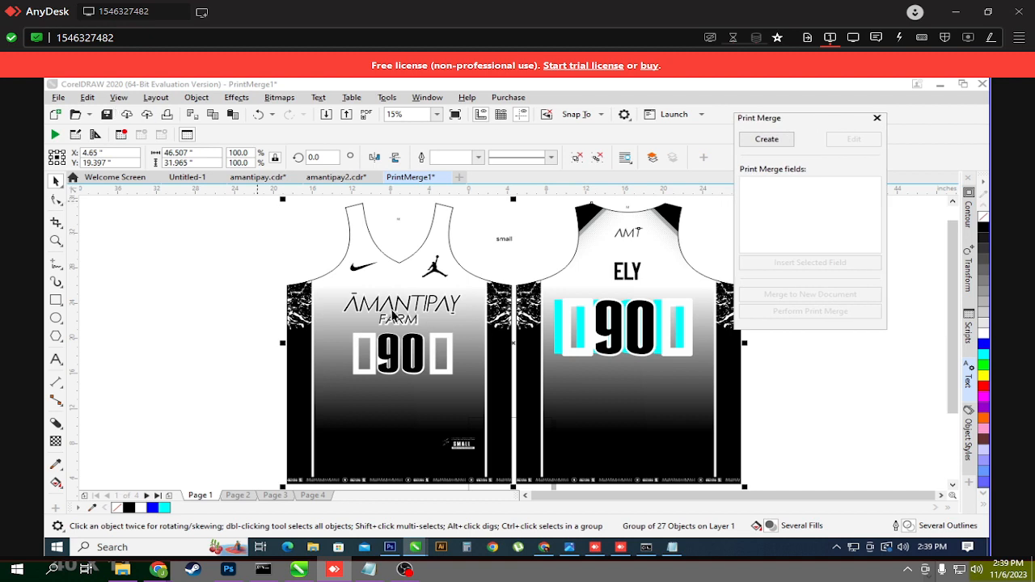
Step: Compare the overall dimensions of the jersey groups on Page 1 and Page 2 before resizing
click(238, 494)
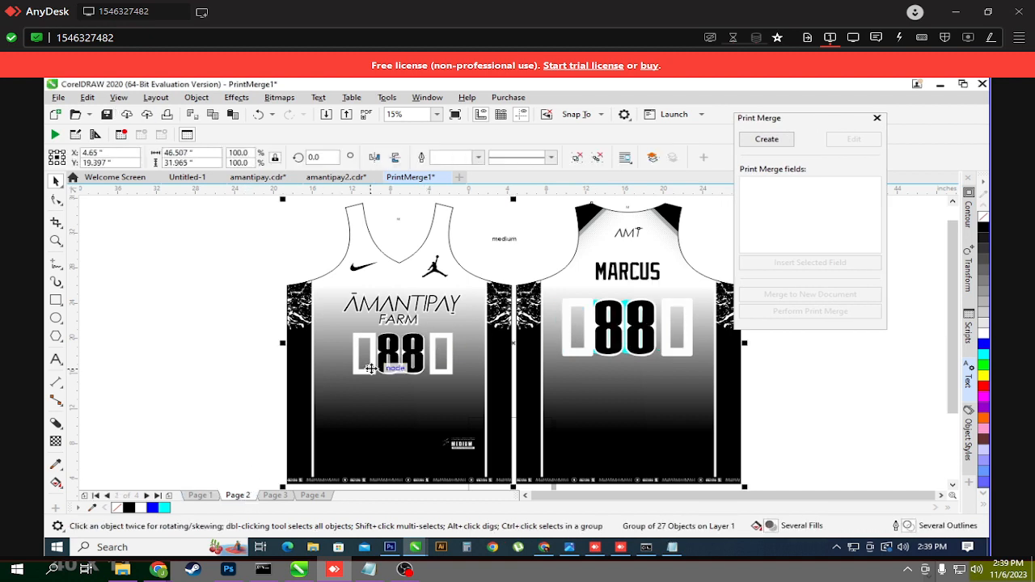
click(203, 496)
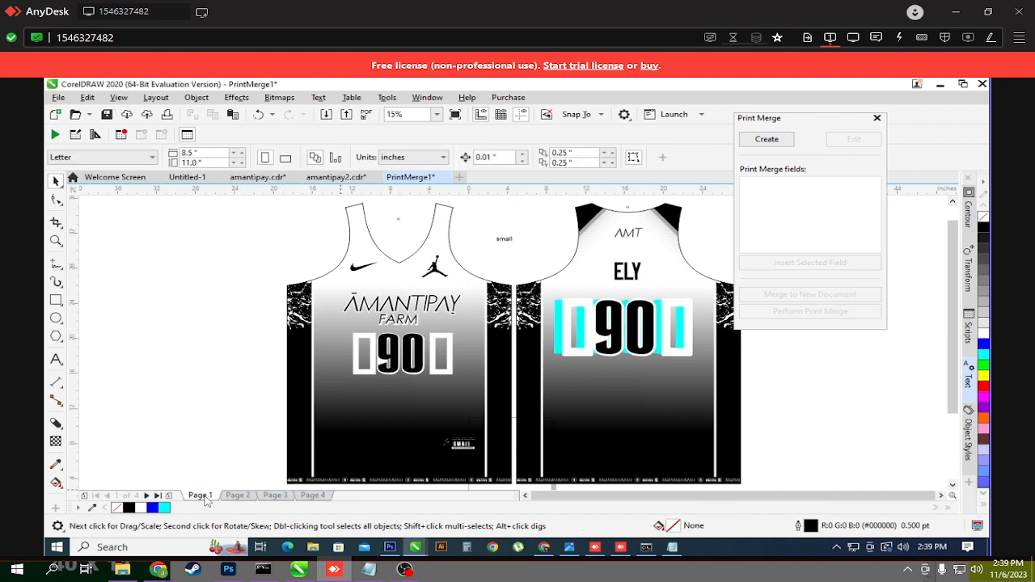
click(238, 495)
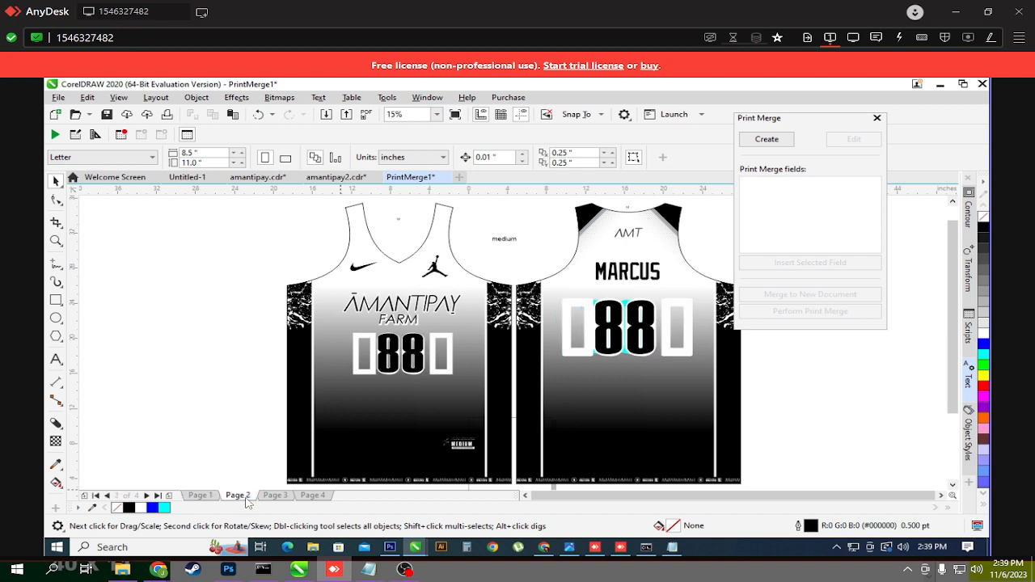
click(200, 495)
click(343, 378)
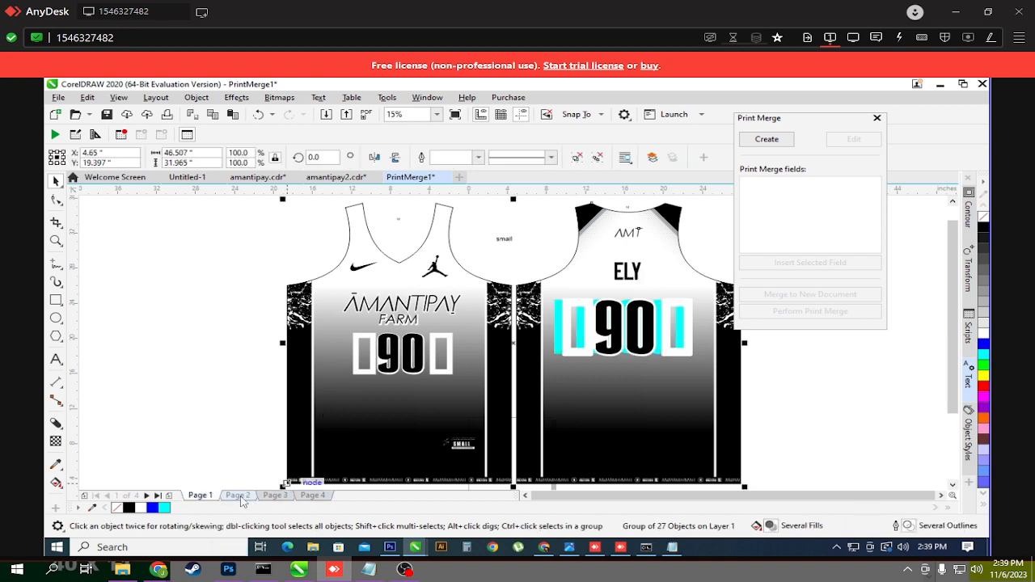
click(238, 496)
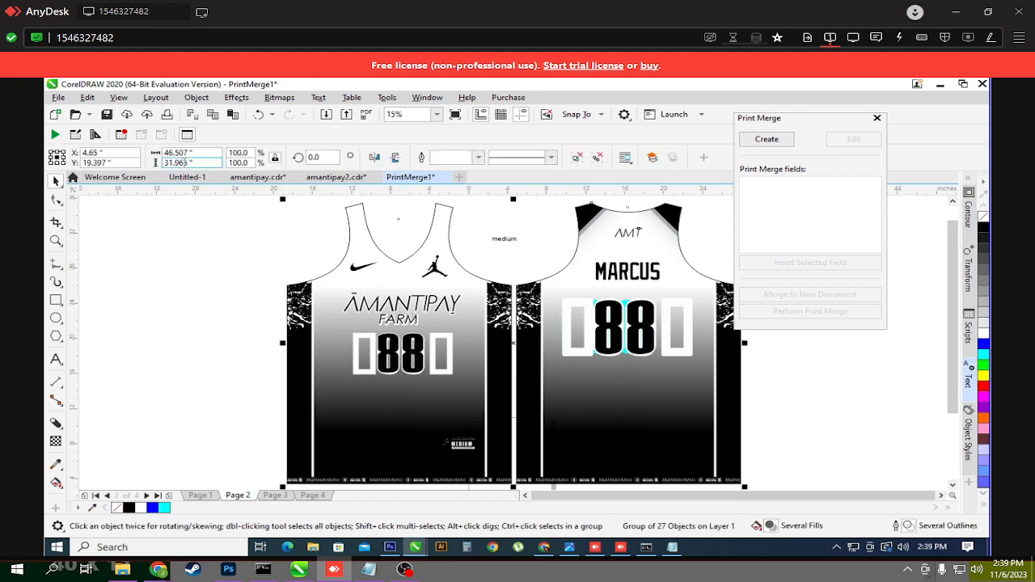
Step: Close the Print Merge window, resize the jerseys with the autoresize macro using jersey-upper.json, and close the macro's dialog
click(968, 346)
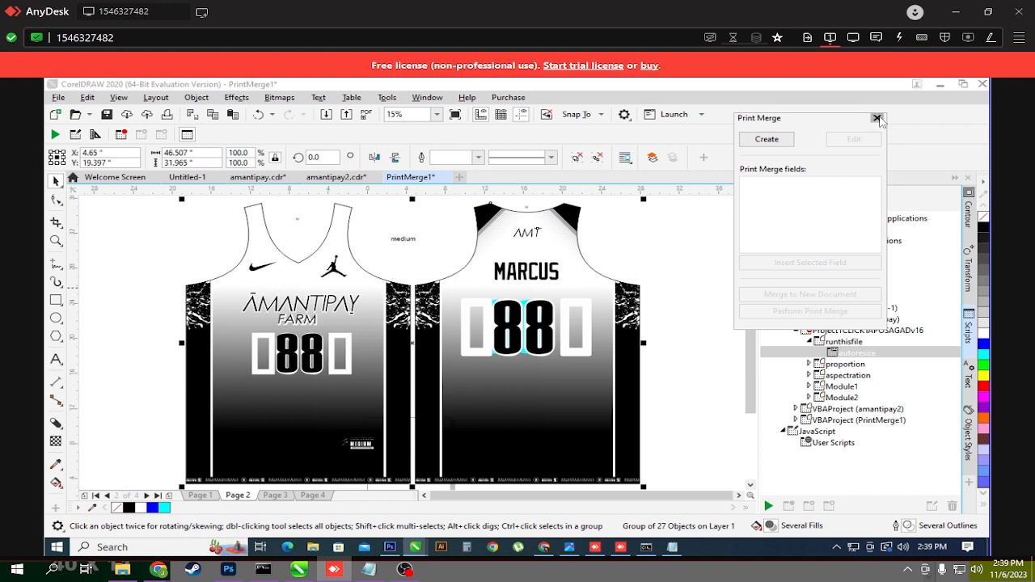
click(877, 118)
double_click(855, 358)
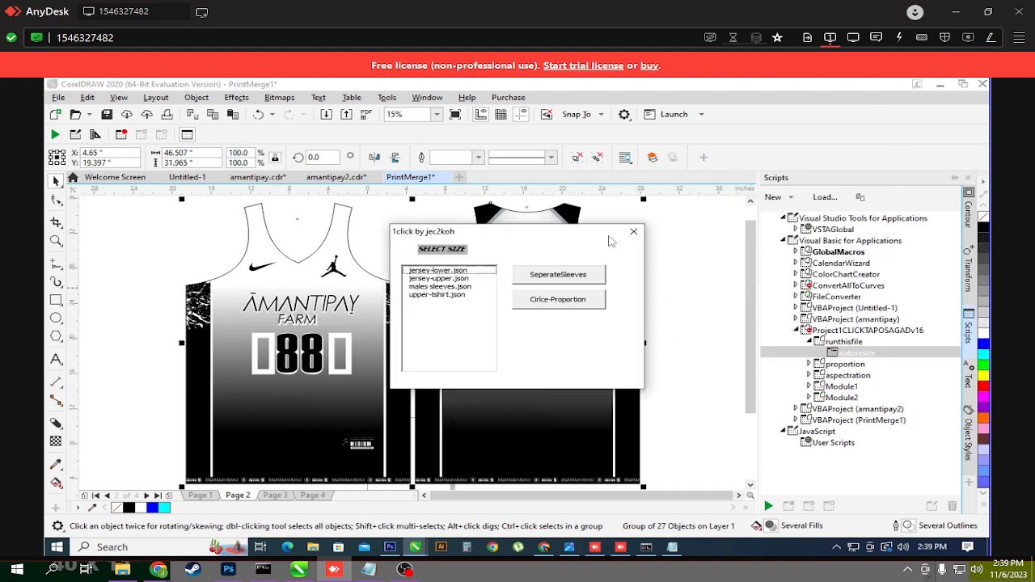
drag(521, 228, 670, 227)
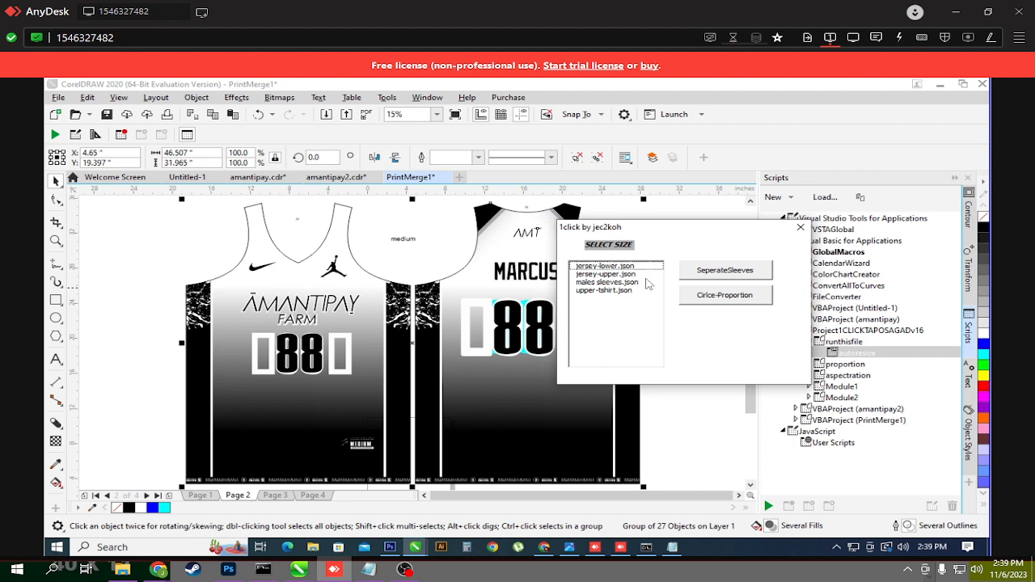
click(608, 276)
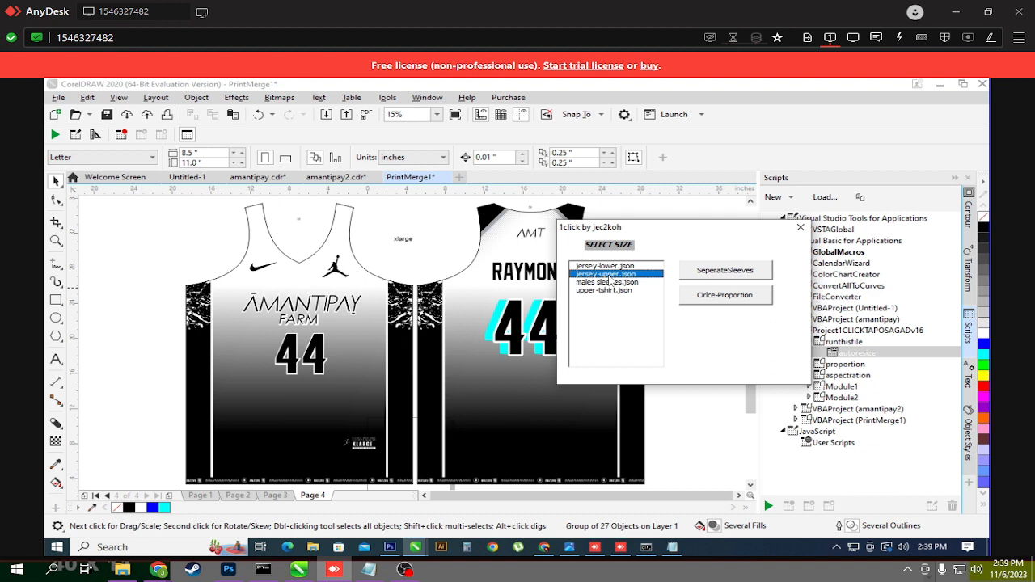
drag(716, 232, 847, 224)
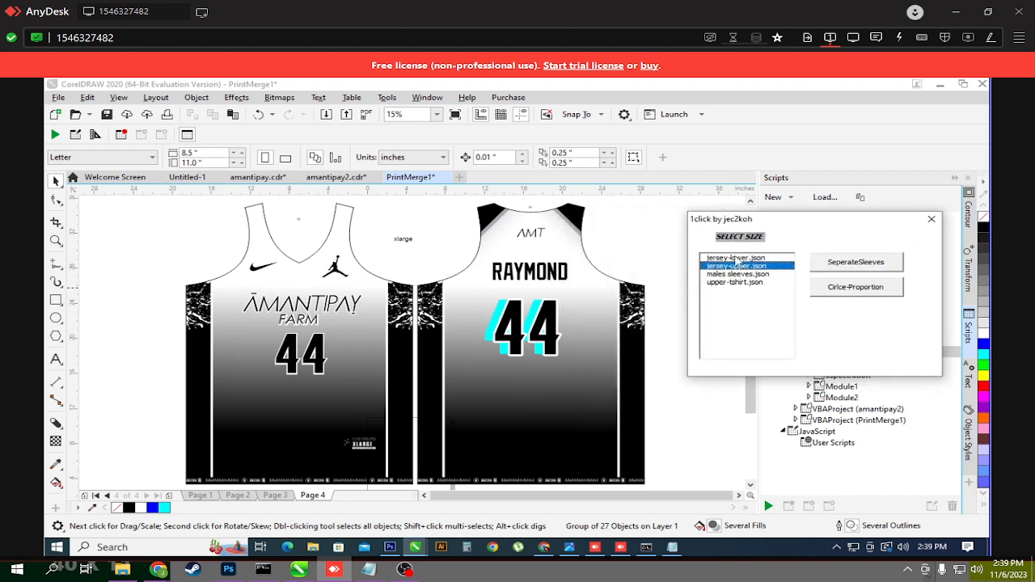
click(930, 219)
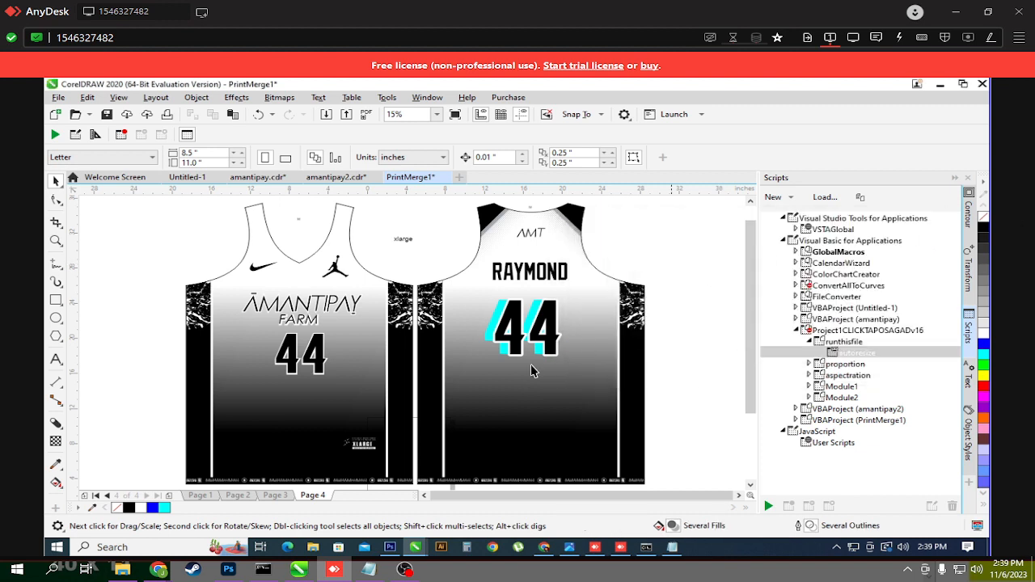
Step: Check the resized Page 4 jersey group's dimensions and inspect its back number up close
click(473, 381)
click(192, 163)
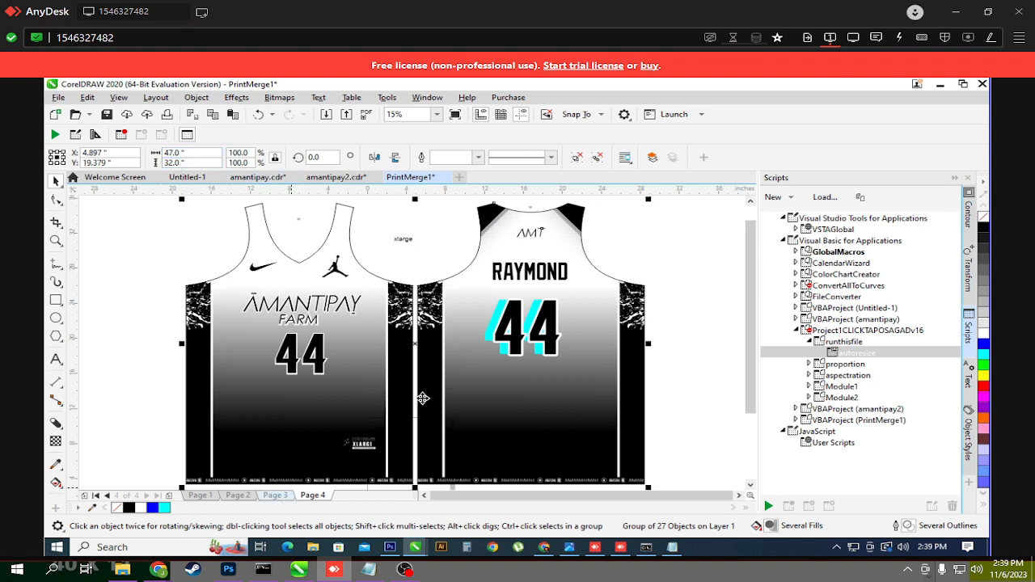
scroll(519, 332, up, 5)
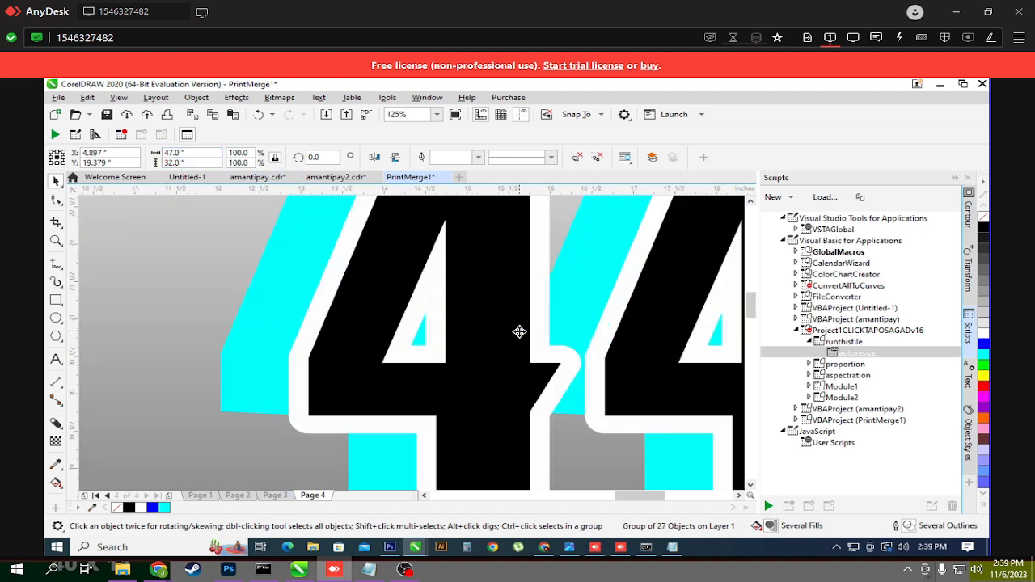
scroll(513, 326, down, 2)
scroll(512, 316, up, 1)
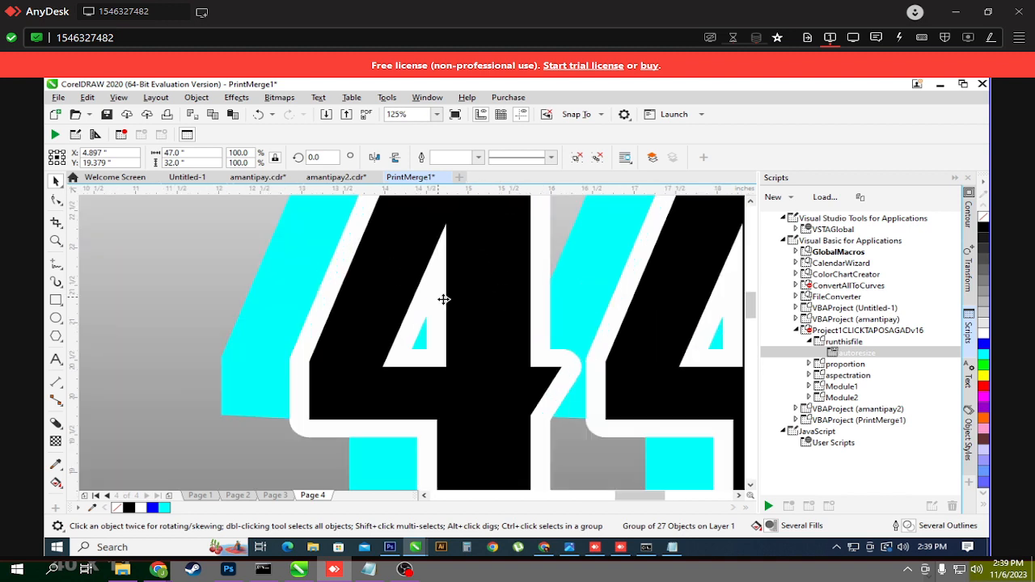
scroll(453, 275, down, 2)
scroll(407, 247, down, 1)
scroll(439, 283, down, 1)
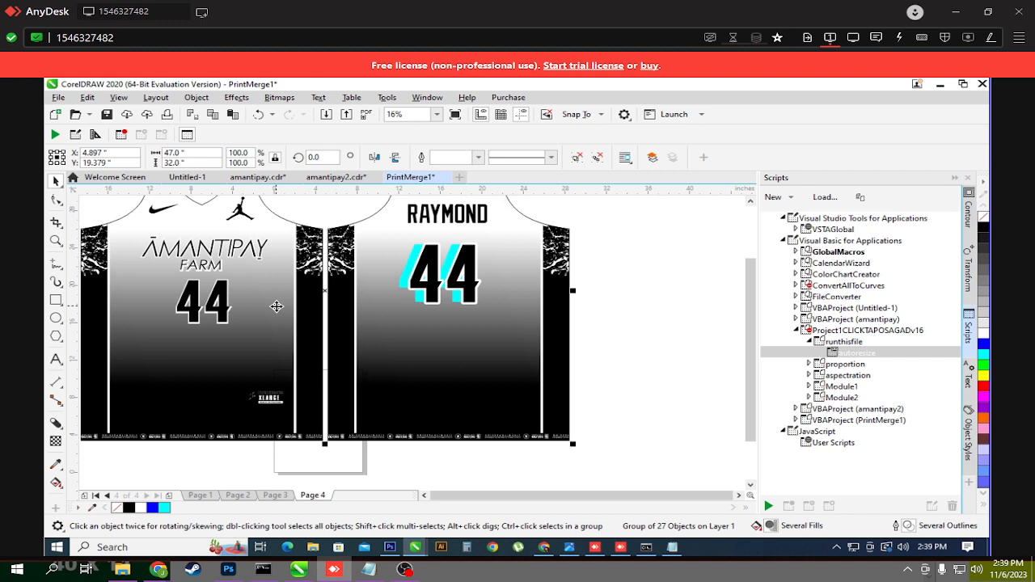
Step: Check the resized jerseys on Pages 3, 2 and 1, including their size labels, the group dimensions and the Page 1 back number
click(275, 495)
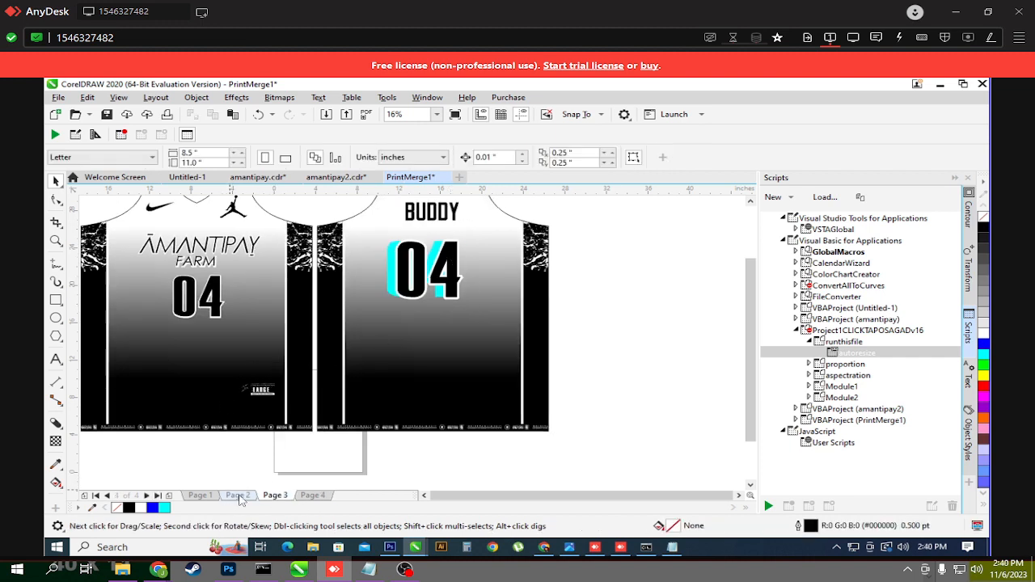
scroll(243, 499, up, 2)
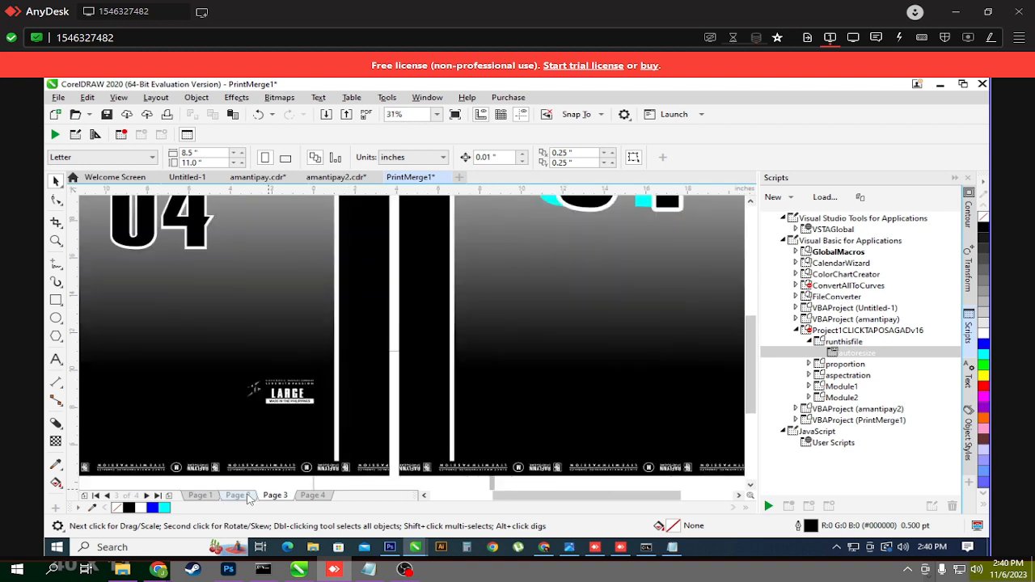
click(237, 495)
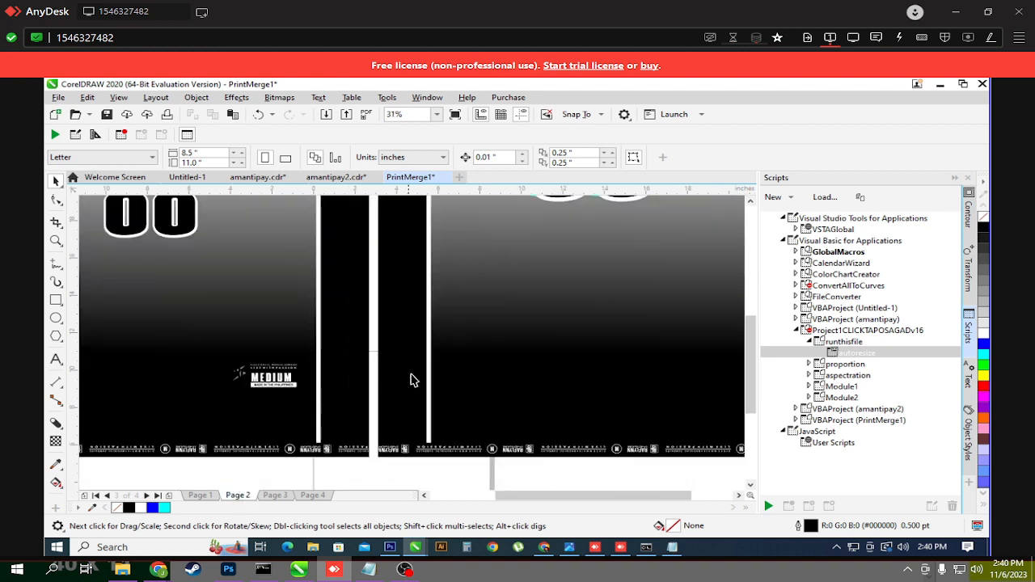
click(412, 378)
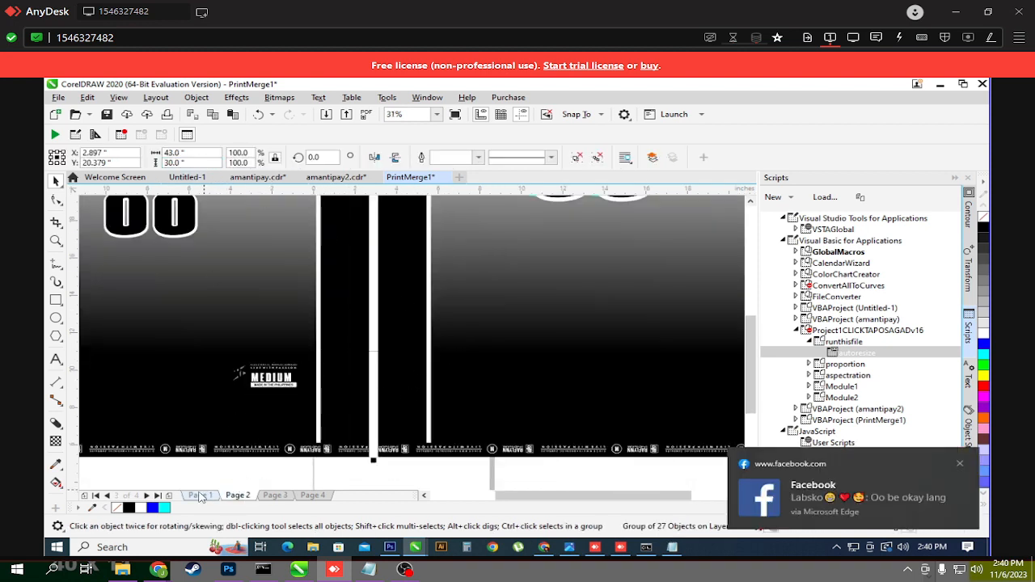
click(199, 495)
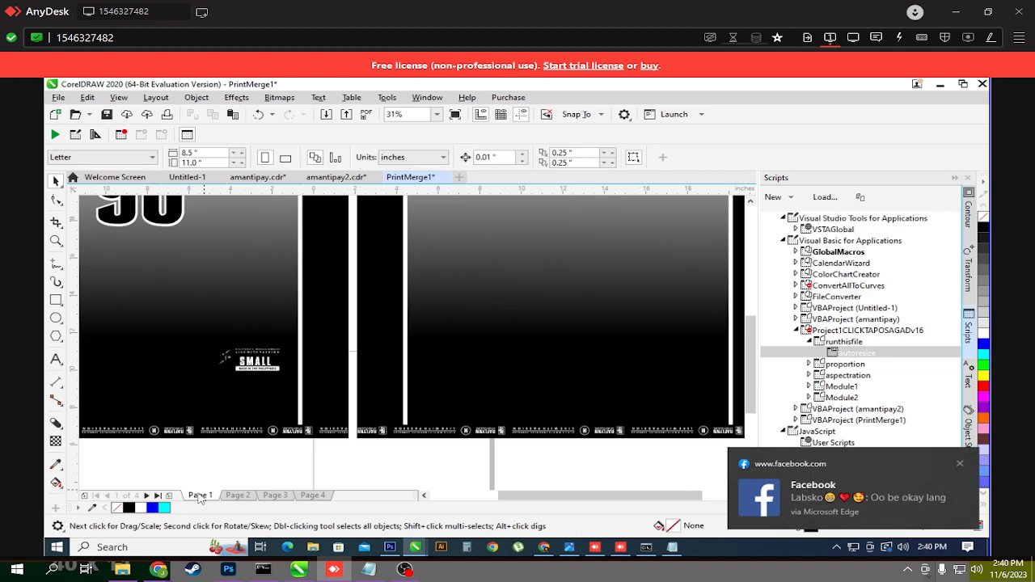
scroll(402, 296, up, 1)
click(394, 302)
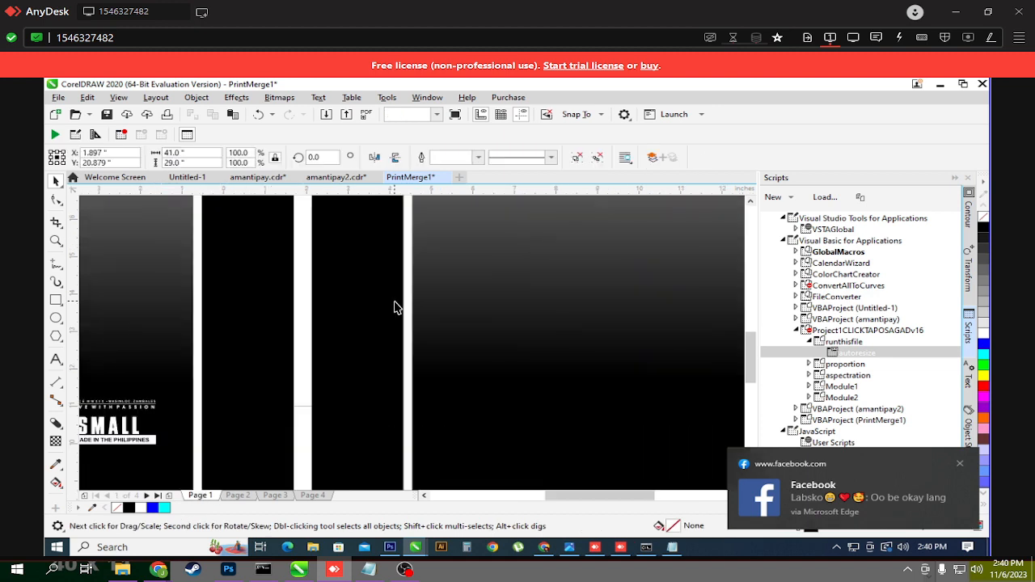
scroll(355, 234, down, 1)
scroll(357, 235, up, 1)
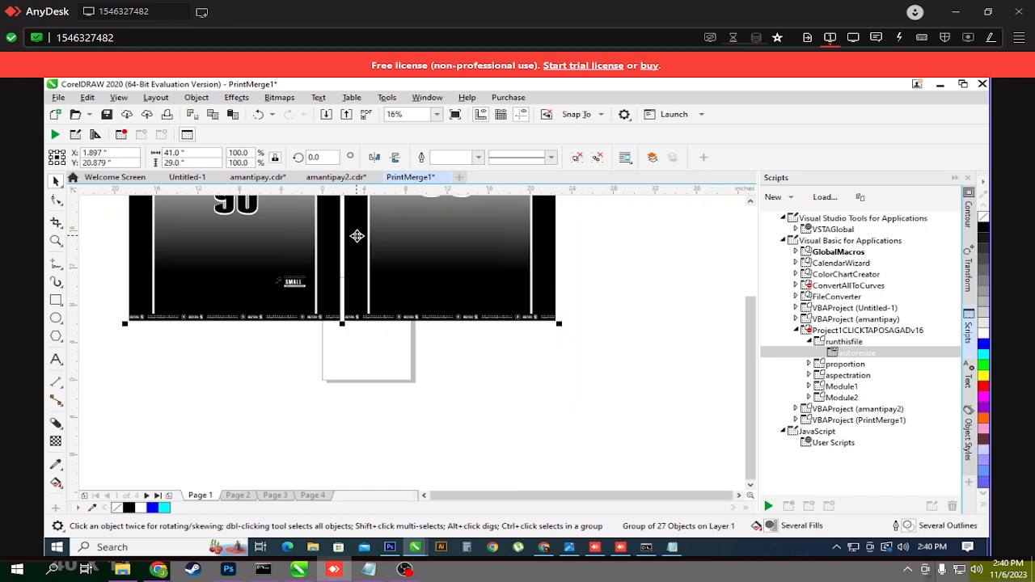
scroll(347, 239, down, 2)
drag(750, 359, 748, 298)
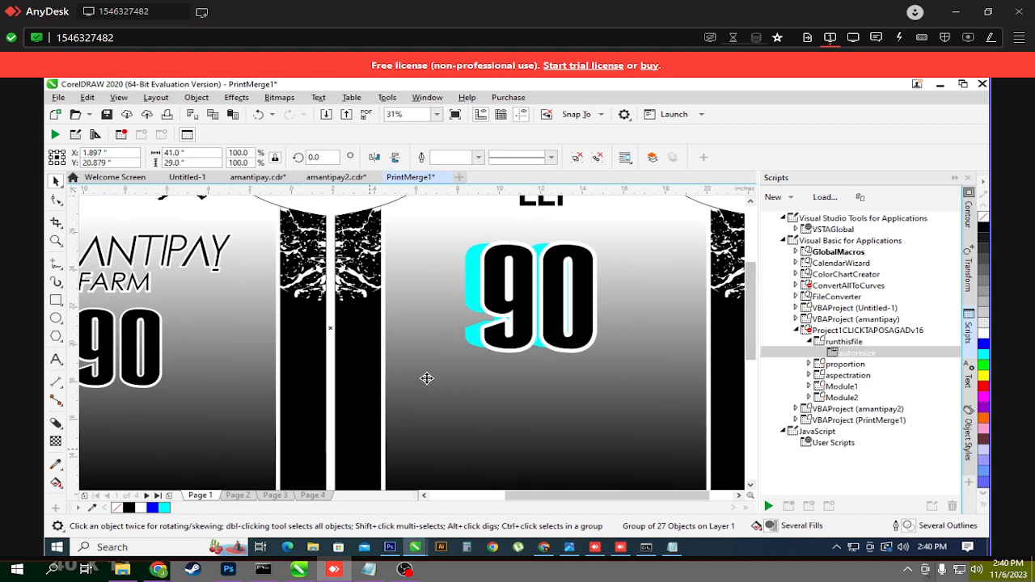
Step: Save the merged document in the demo folder as PrintMerge1 in CDR format, version 22.0 (2020)
right_click(540, 362)
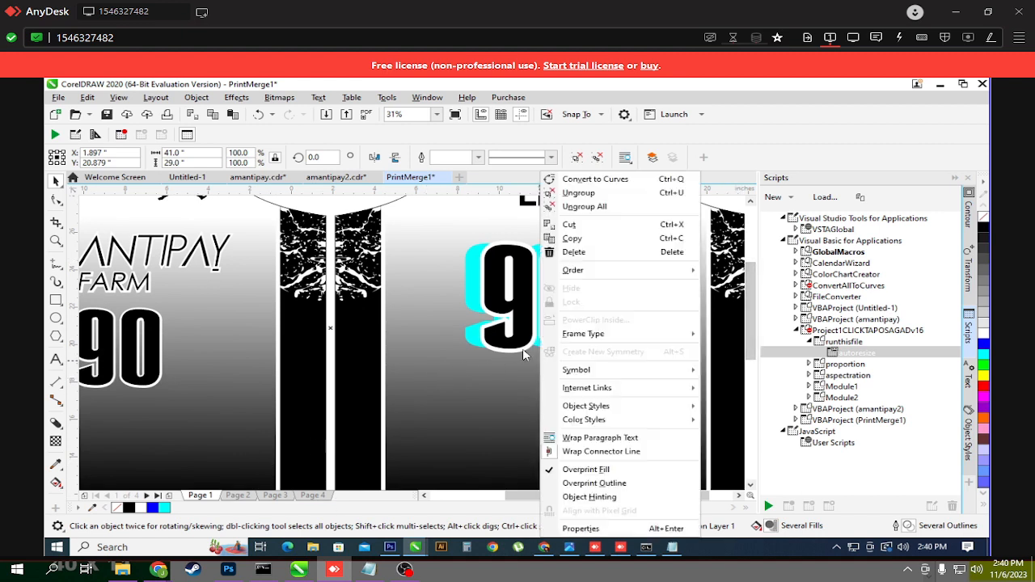
click(58, 98)
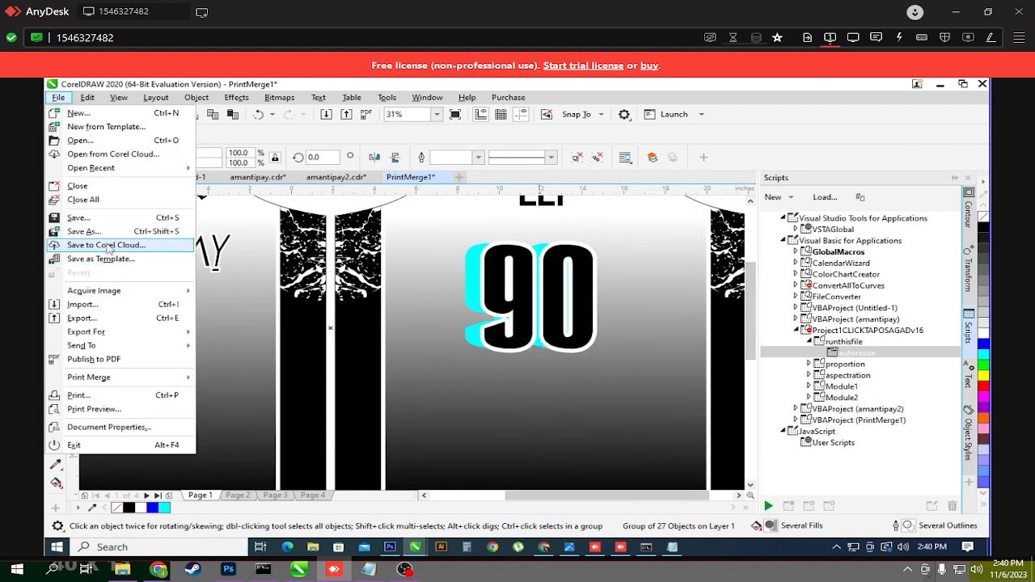
click(85, 232)
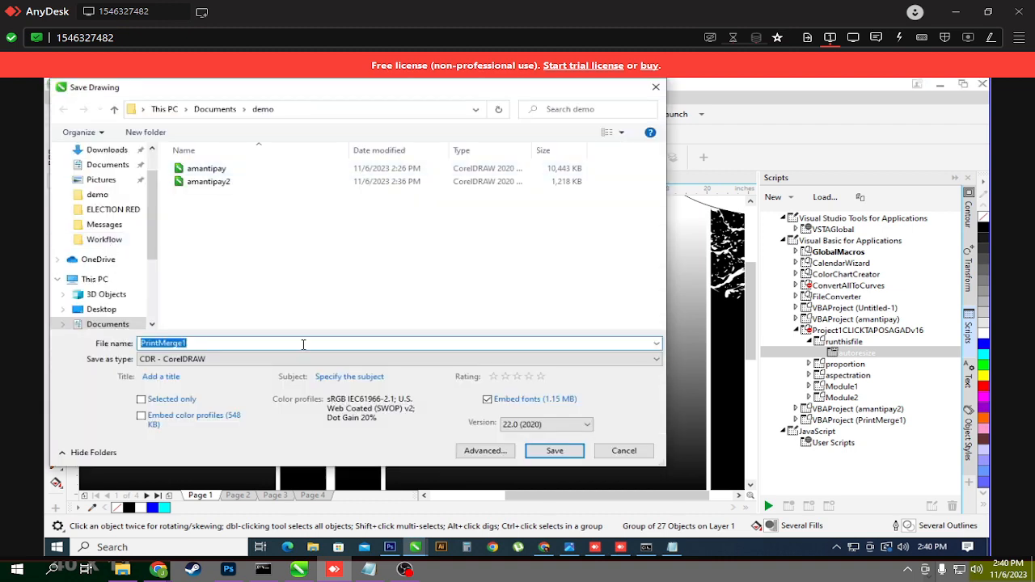
click(550, 451)
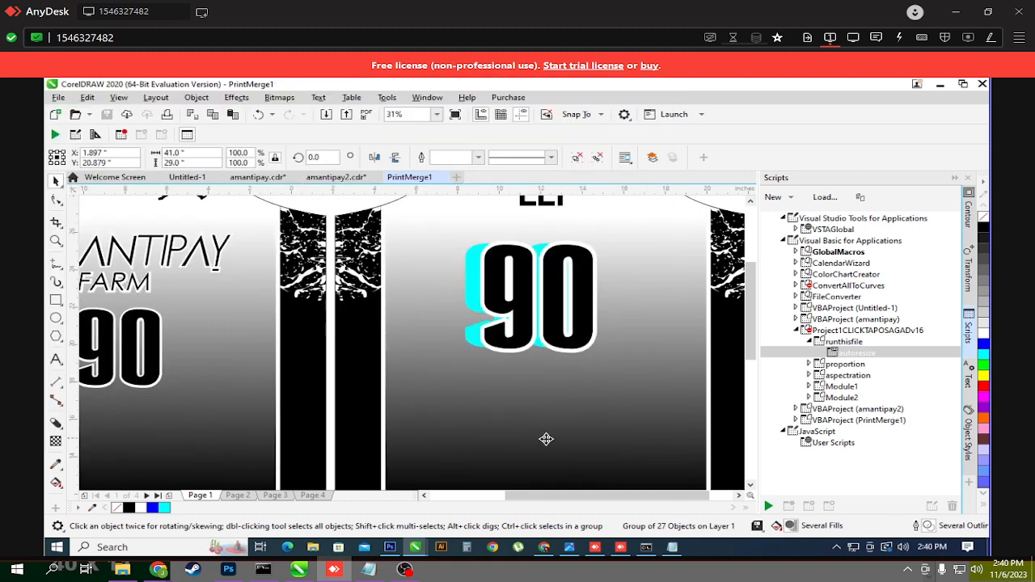
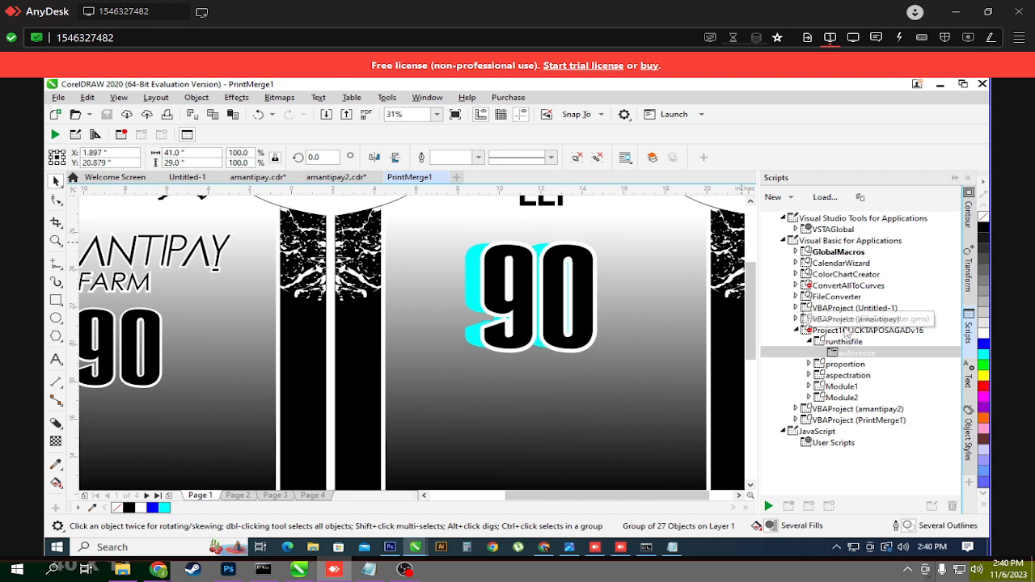
Step: Run the Start macro from the Converter module of the FileConverter project
click(796, 297)
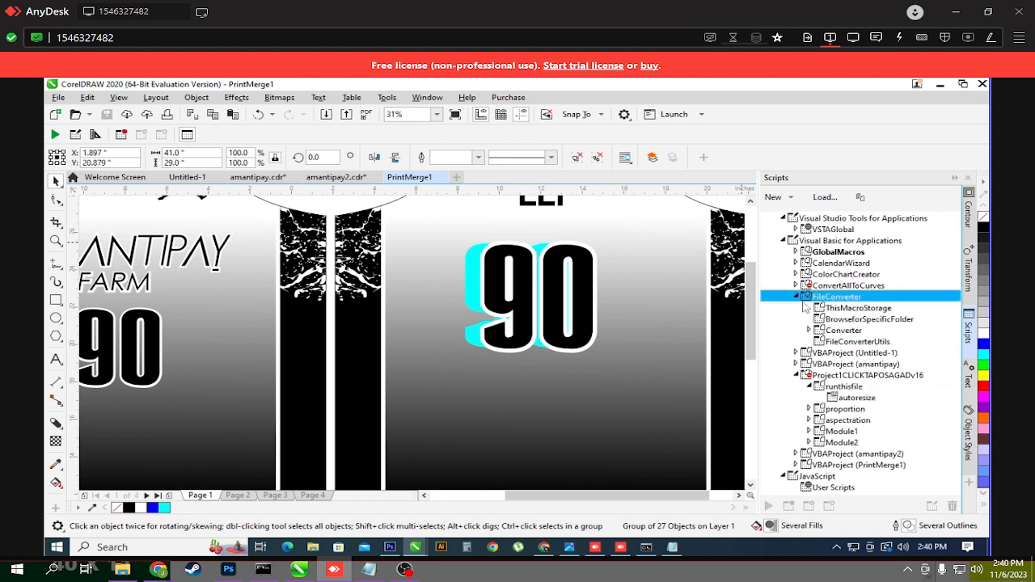
click(817, 331)
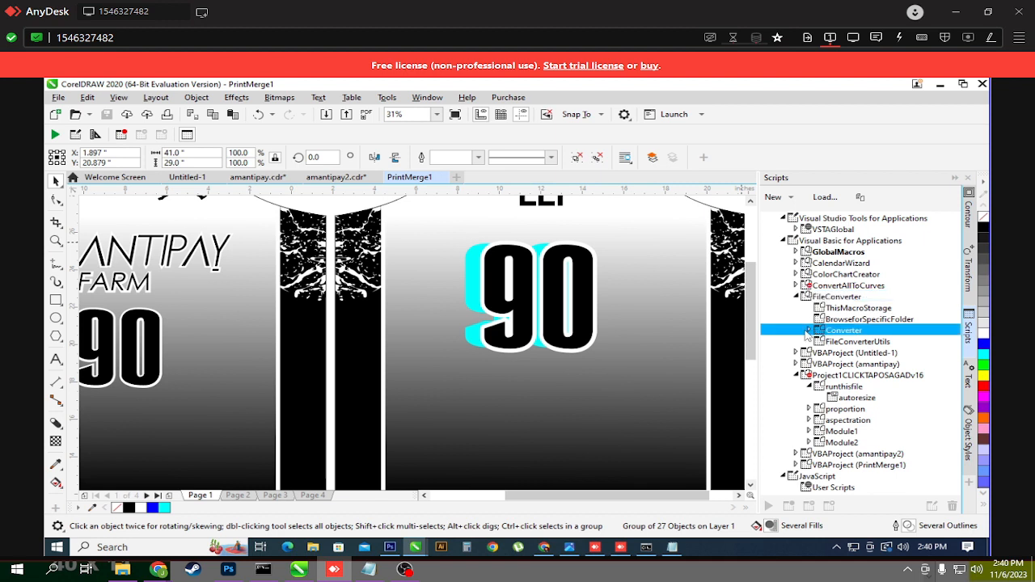
click(808, 332)
double_click(847, 341)
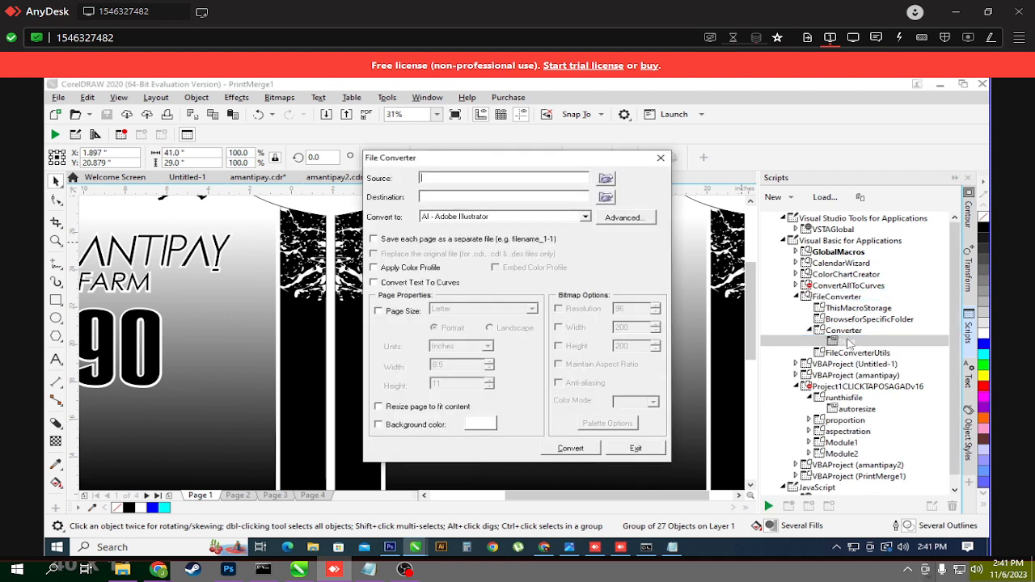
Step: Set the converter's source to the demo folder in Documents and add only PrintMerge1.cdr to the selected files
click(605, 177)
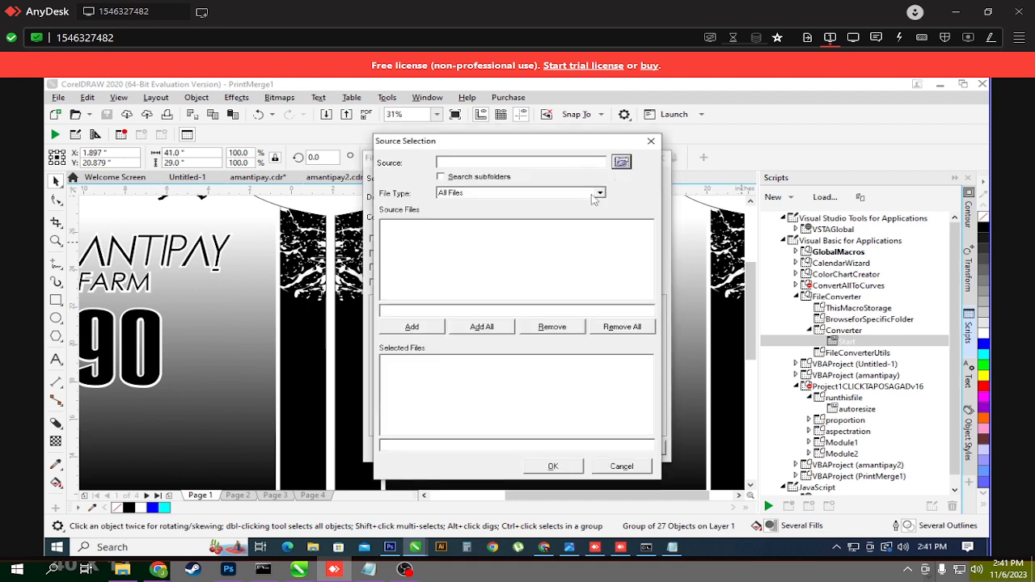
click(621, 163)
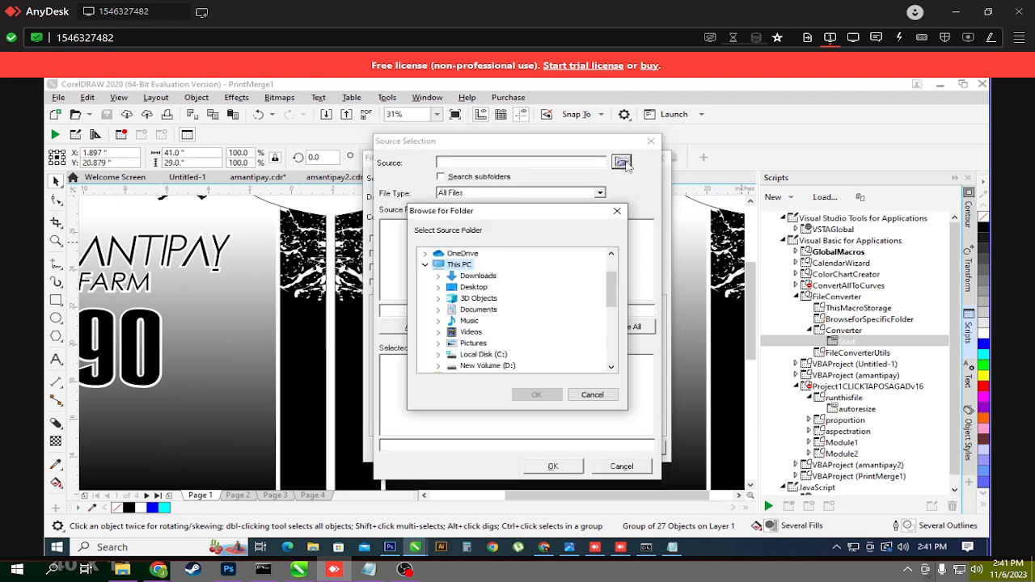
click(438, 310)
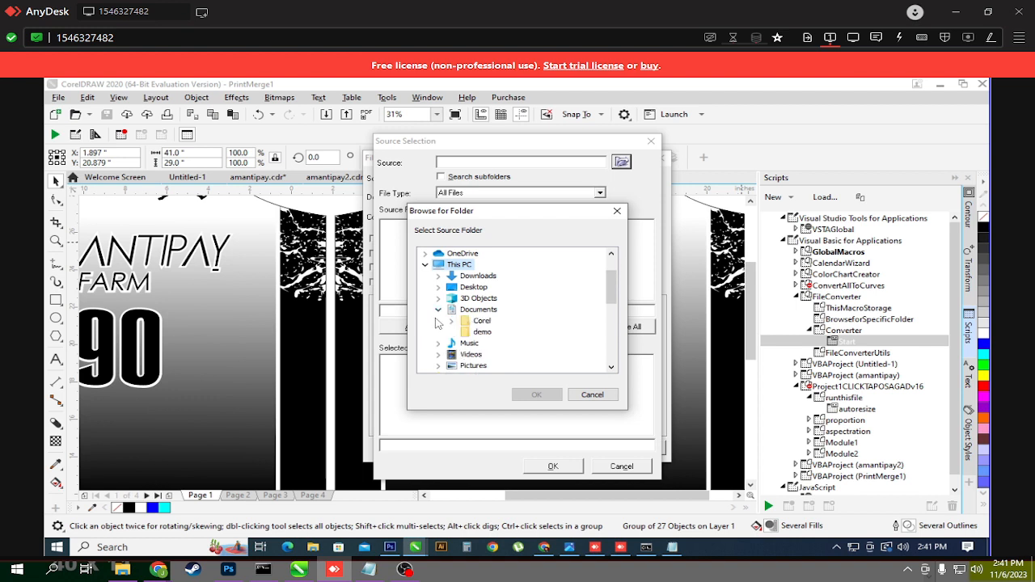
click(482, 332)
click(558, 396)
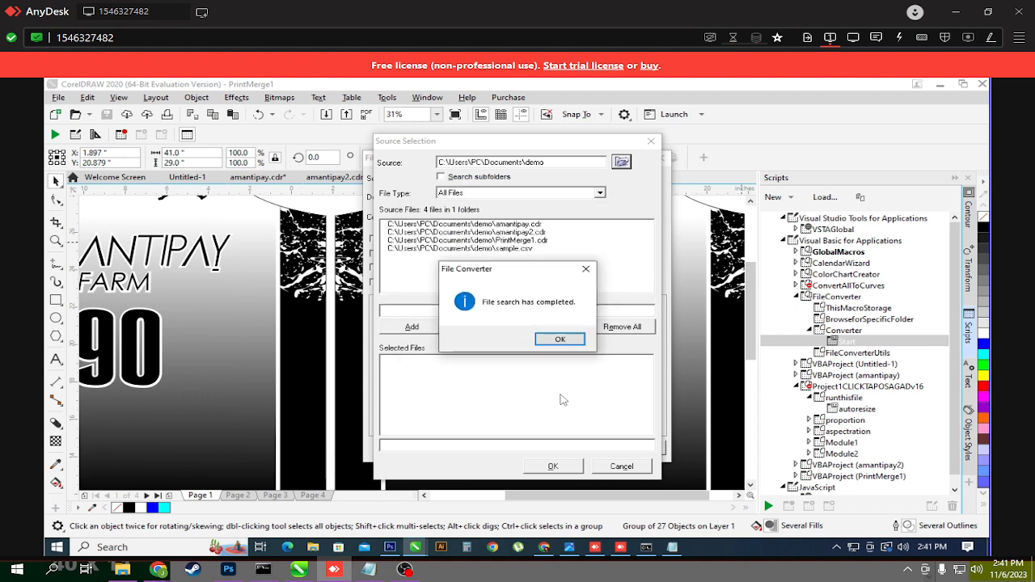
click(560, 340)
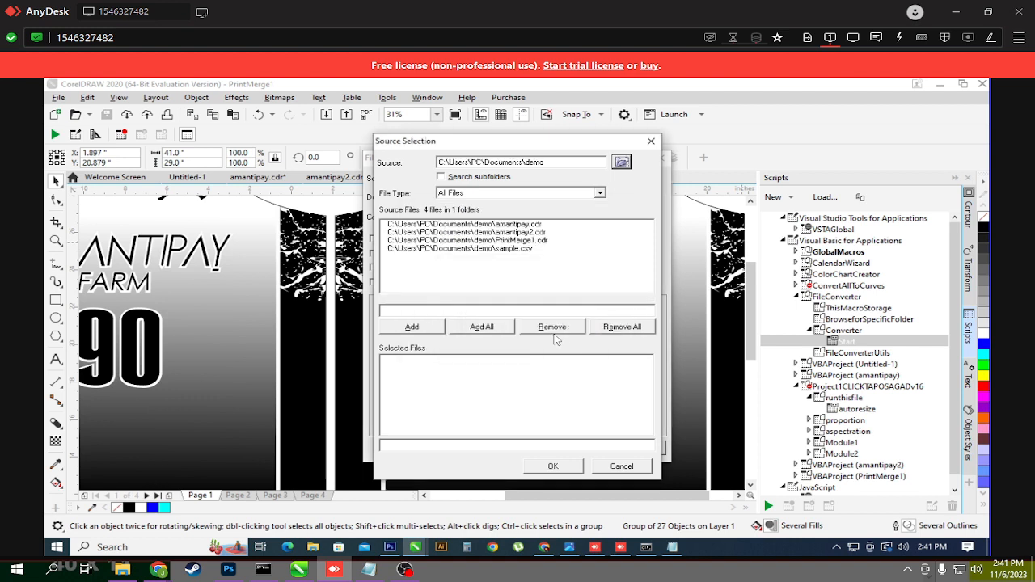
click(540, 241)
click(419, 327)
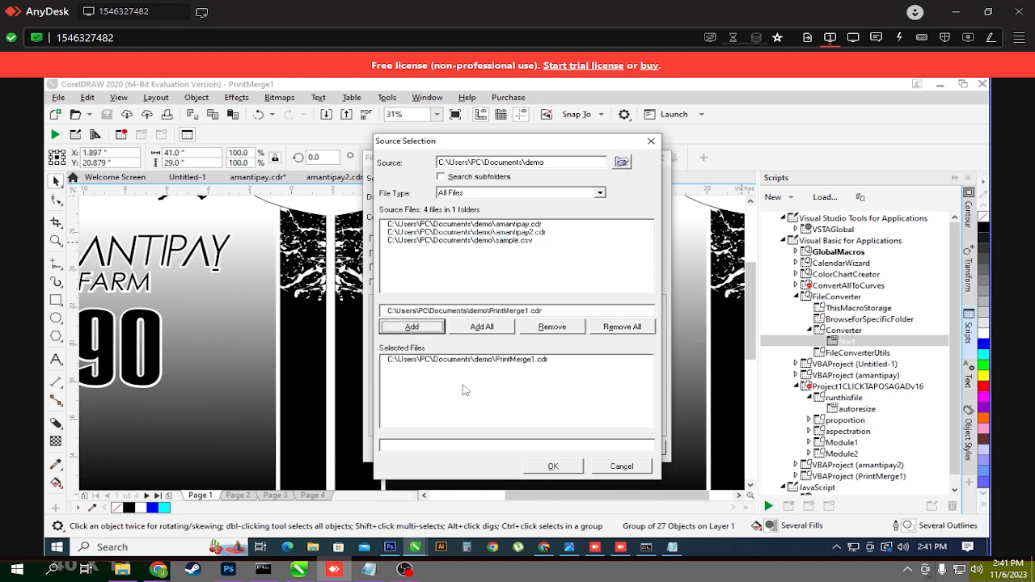
click(551, 469)
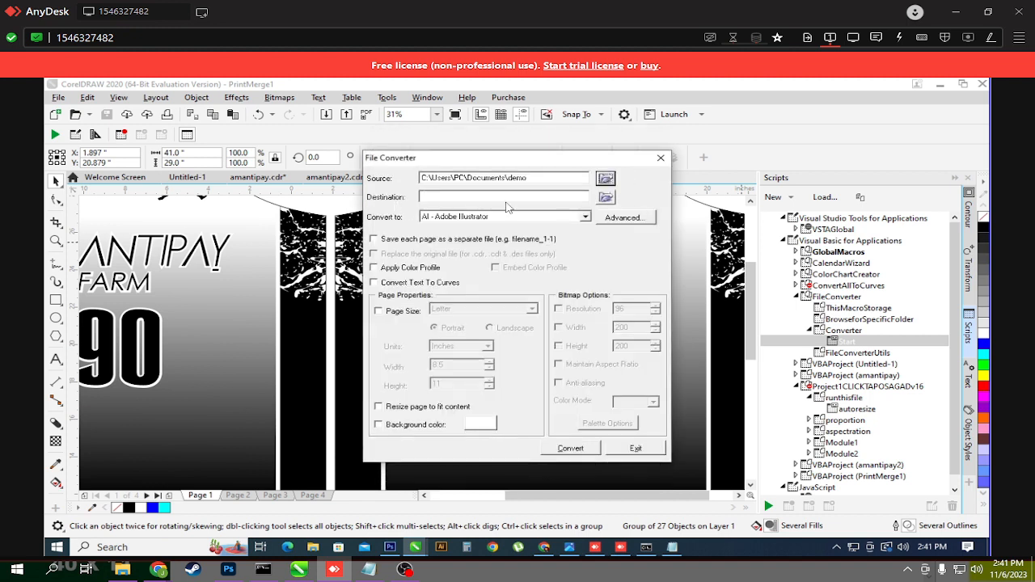
Step: Set the conversion's destination to the demo folder in Documents
click(606, 197)
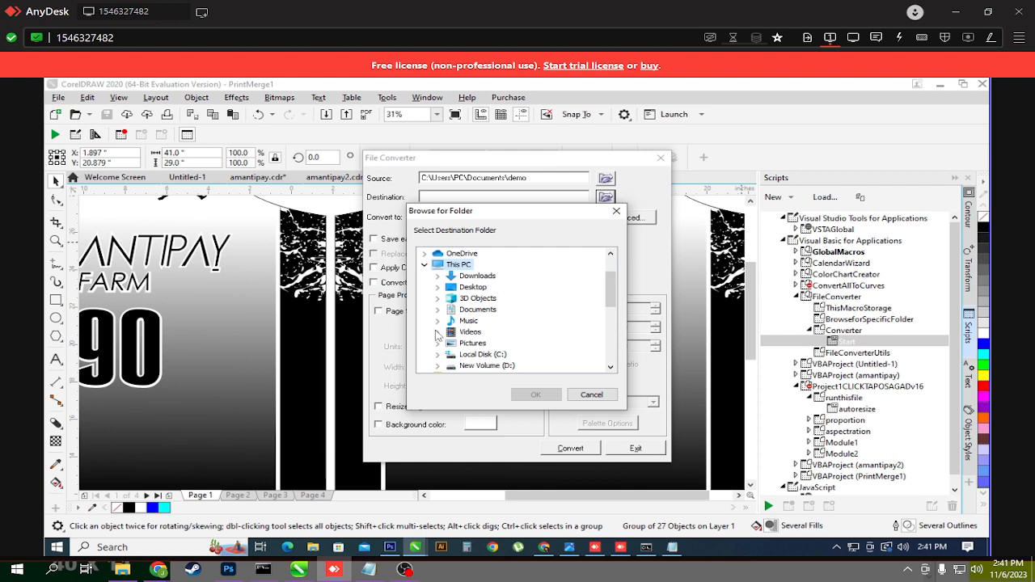
click(441, 312)
click(486, 333)
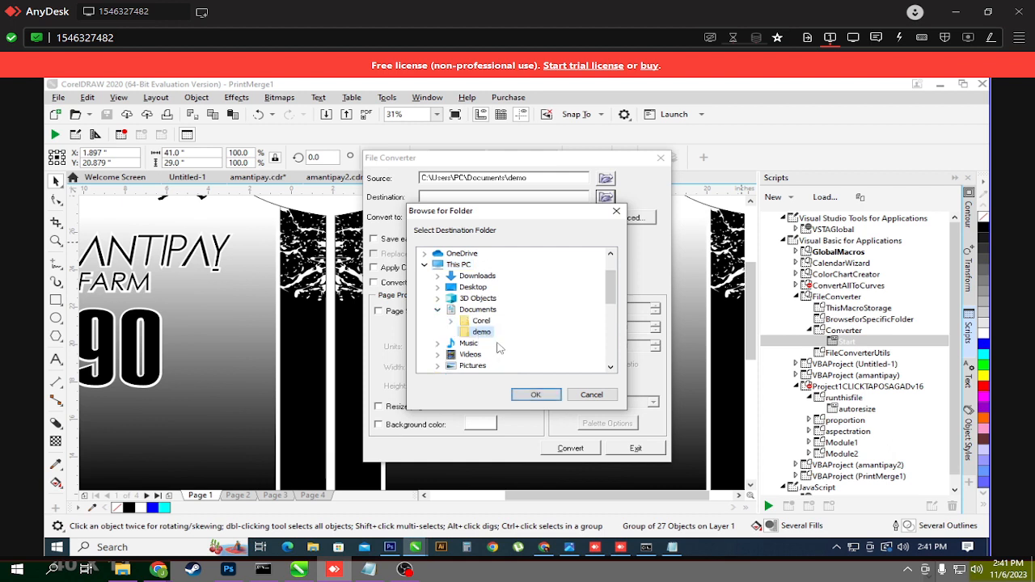
click(536, 394)
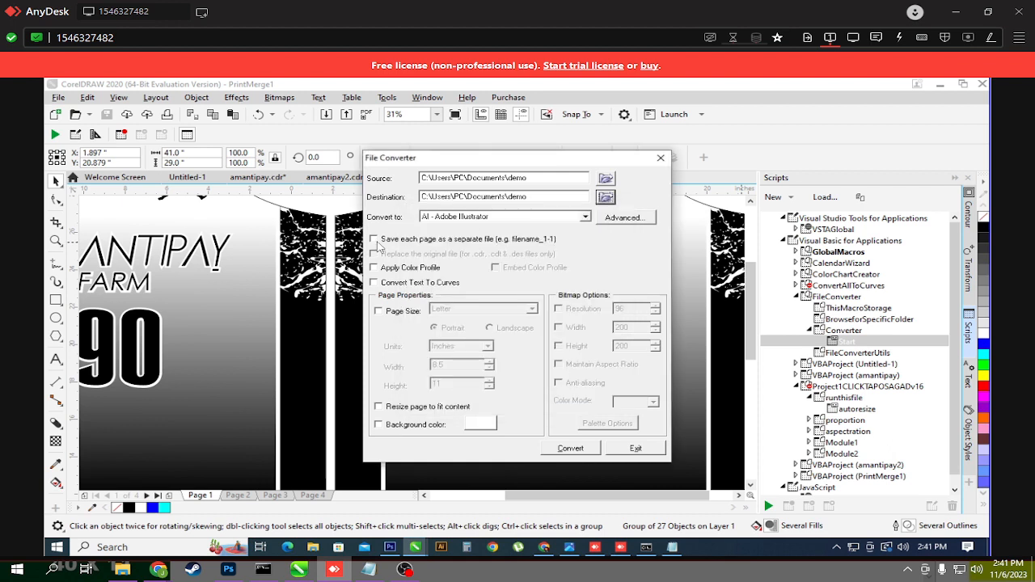
Step: Set the output format to JPG - JPEG Bitmaps, with each page saved as a separate file and the color profile applied
click(586, 217)
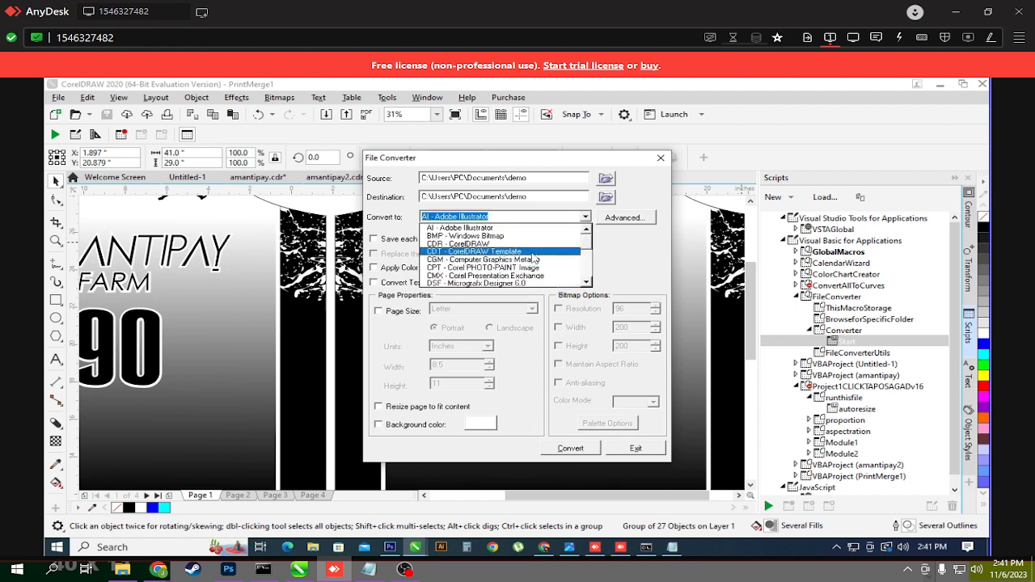
scroll(570, 263, down, 5)
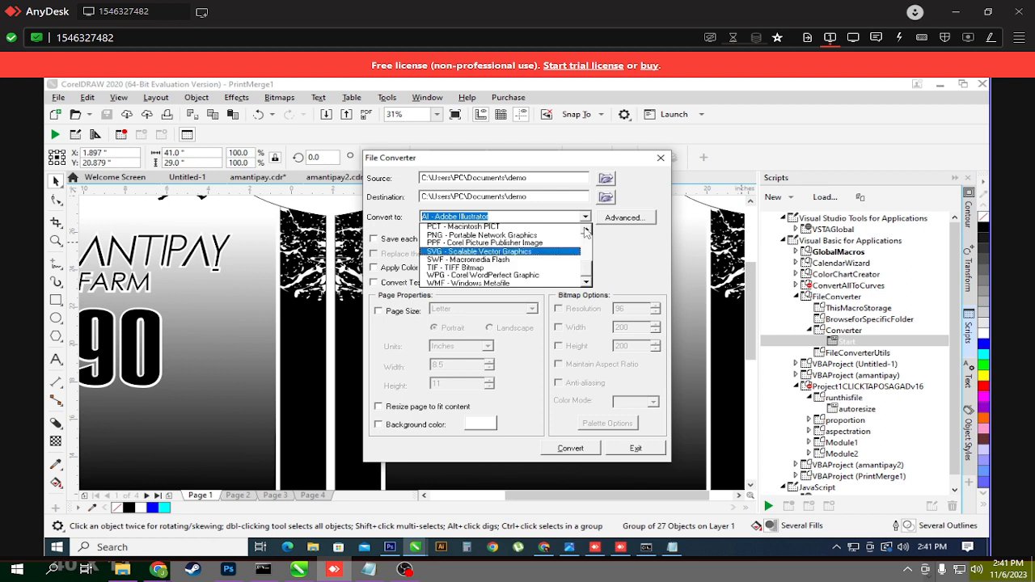
click(586, 232)
click(586, 232)
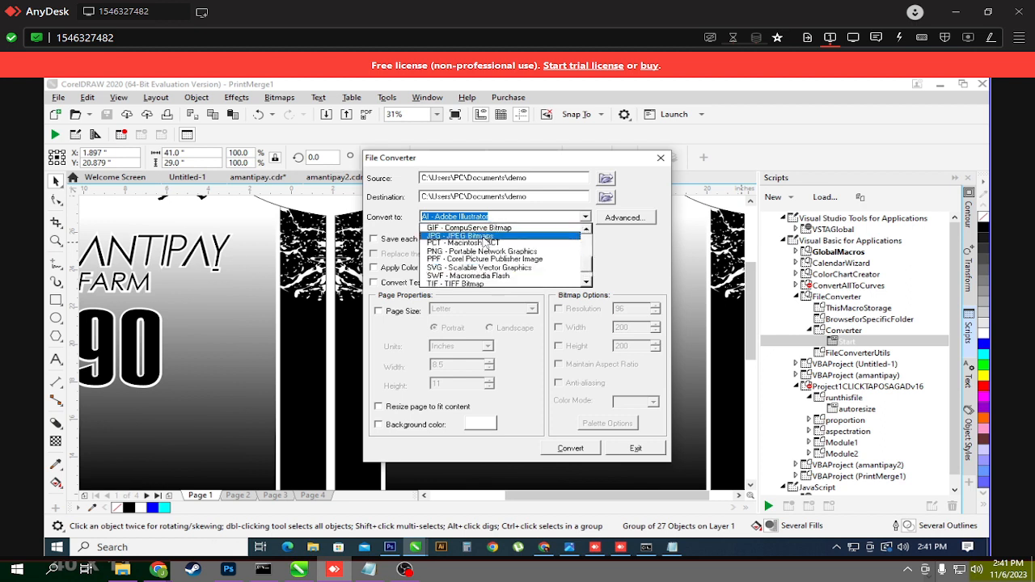
click(482, 242)
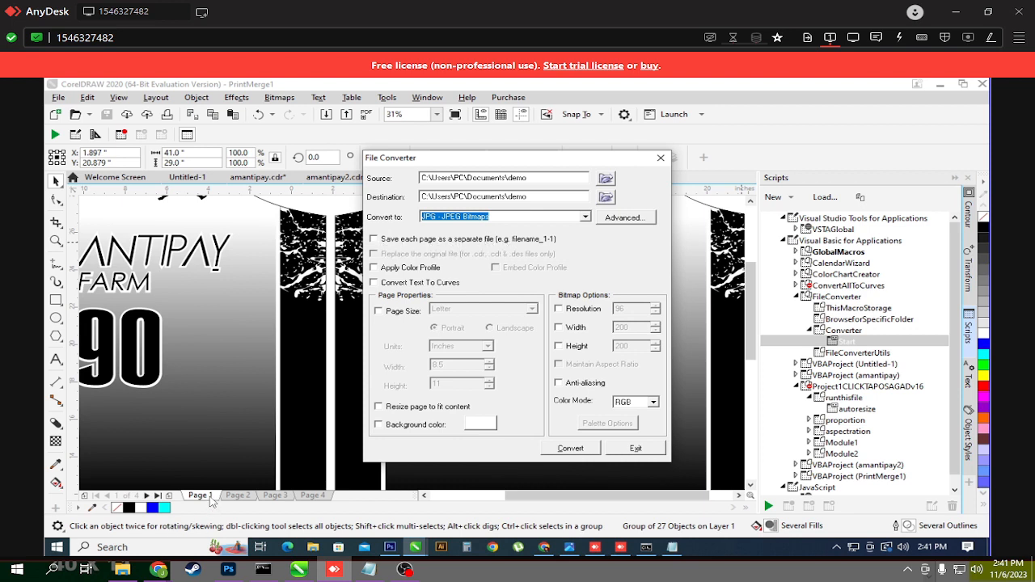
click(377, 239)
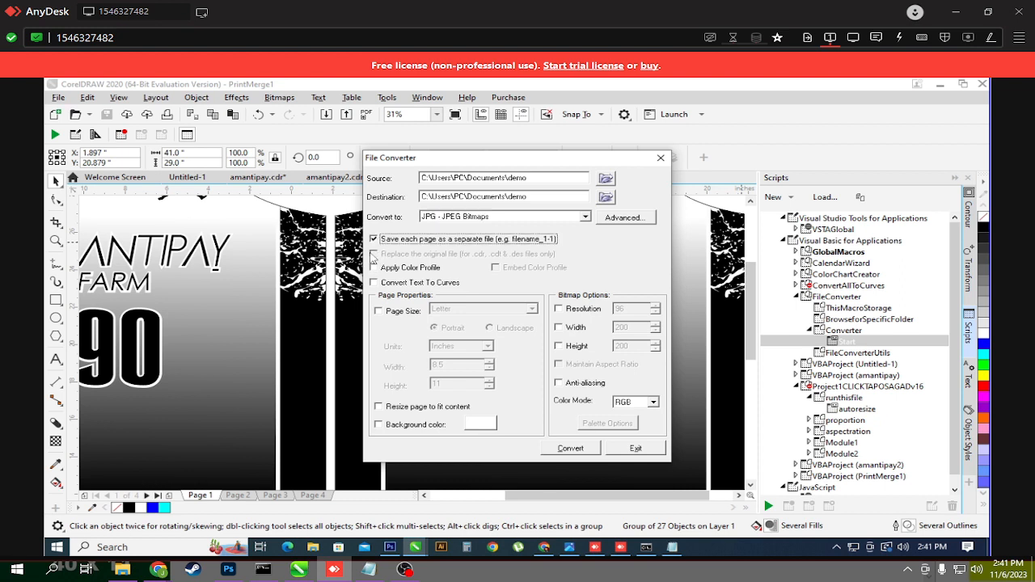
click(374, 268)
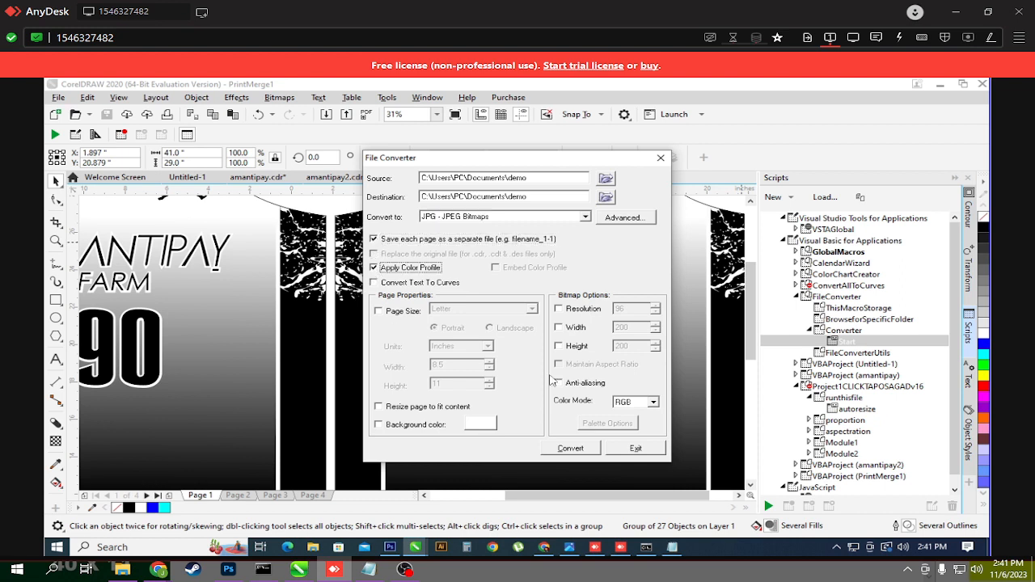
Step: Set the bitmap color mode to CMYK and the resolution to 150, and run the conversion
click(653, 401)
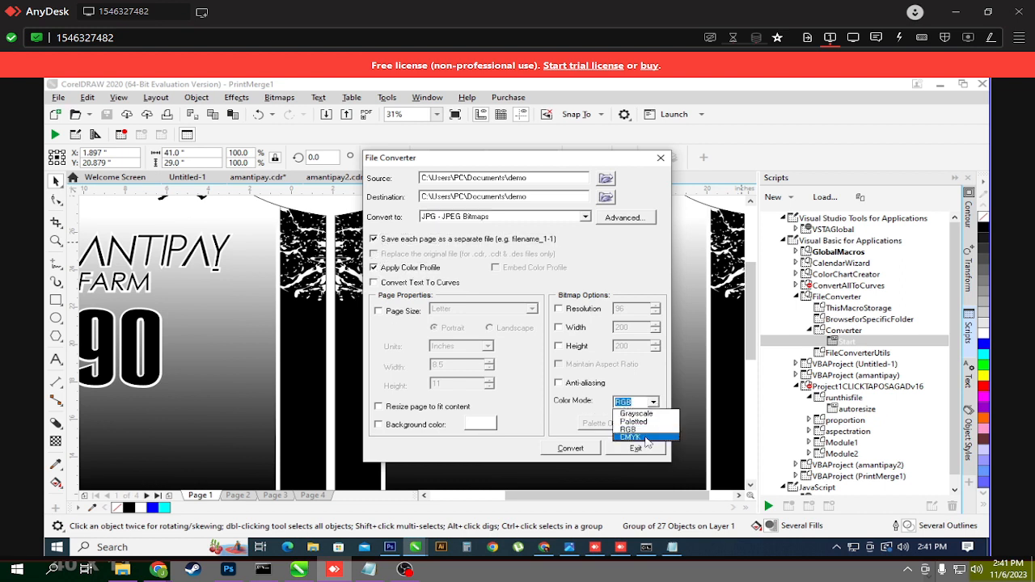
click(643, 424)
click(558, 309)
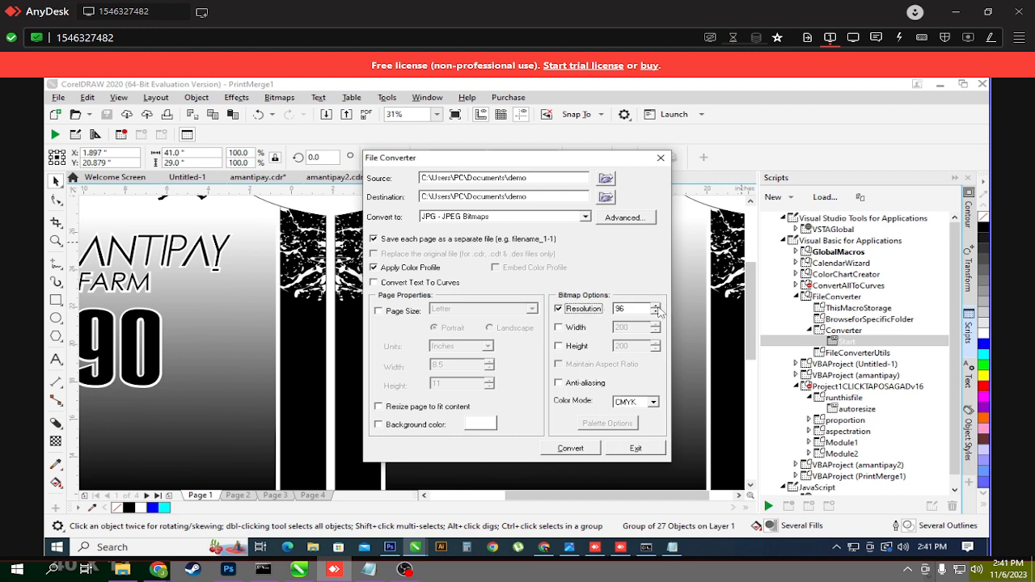
click(634, 308)
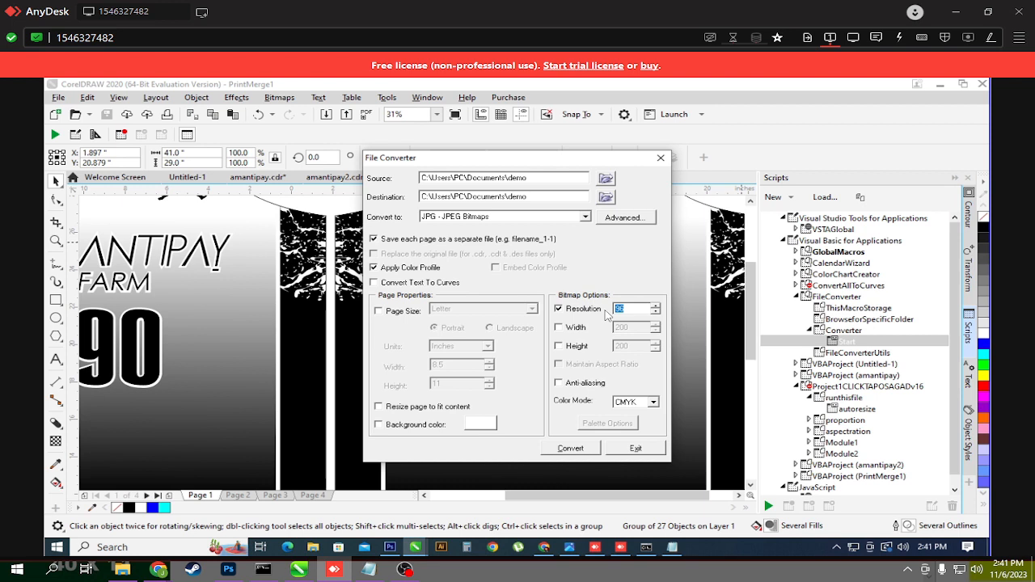
text(150)
click(569, 447)
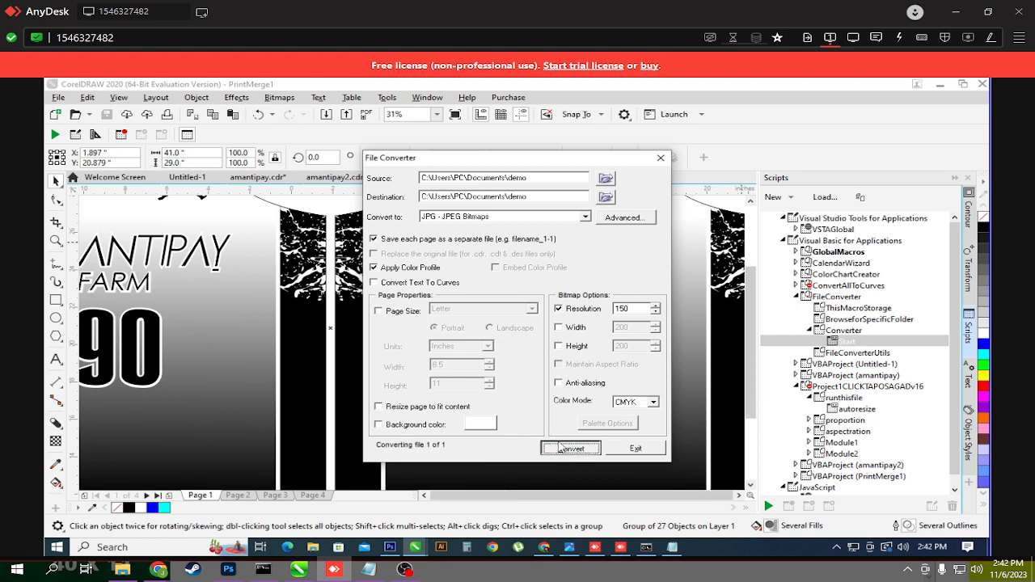
Step: Switch to File Explorer, open the demo folder in Documents and refresh its file list
click(315, 545)
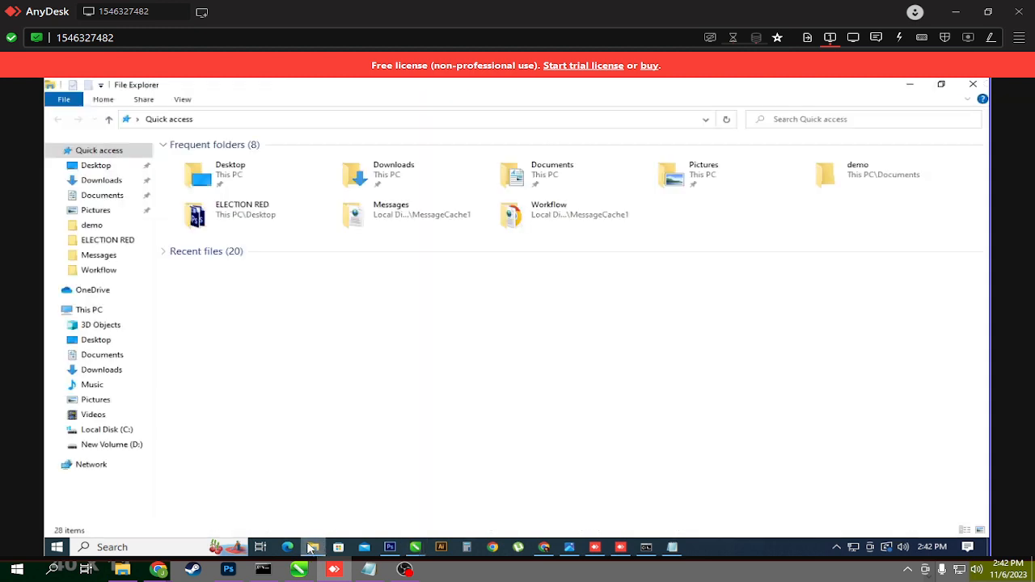
click(101, 197)
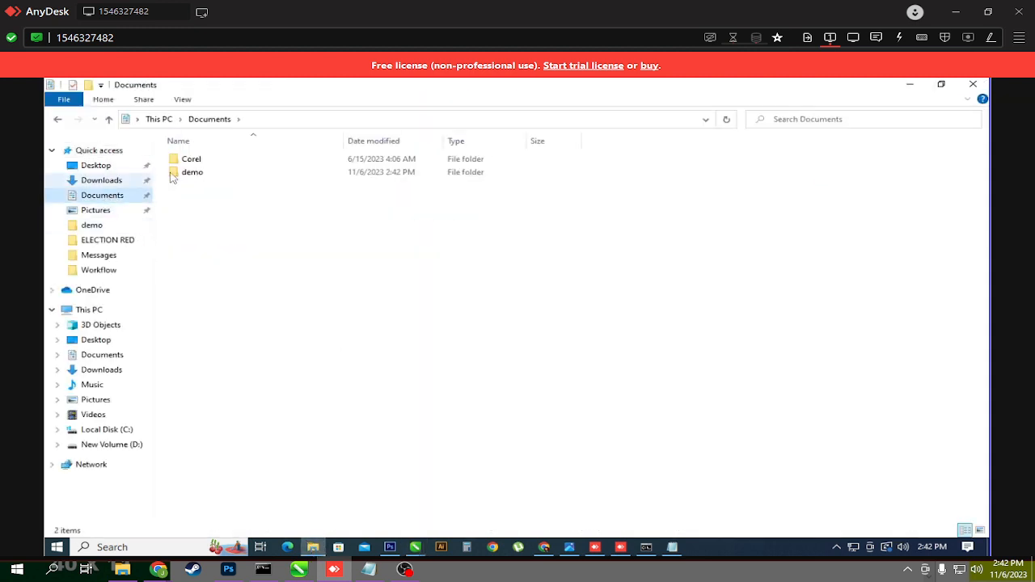
double_click(203, 171)
right_click(249, 302)
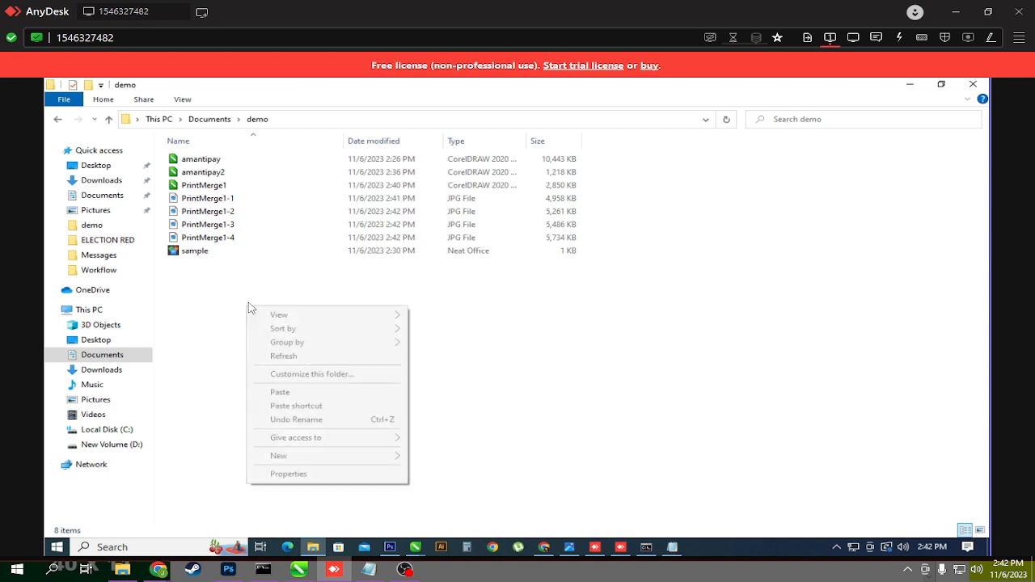
click(275, 353)
Step: Inspect the exported PrintMerge1-4 JPG, close it and put the other open picture out of the way
double_click(221, 237)
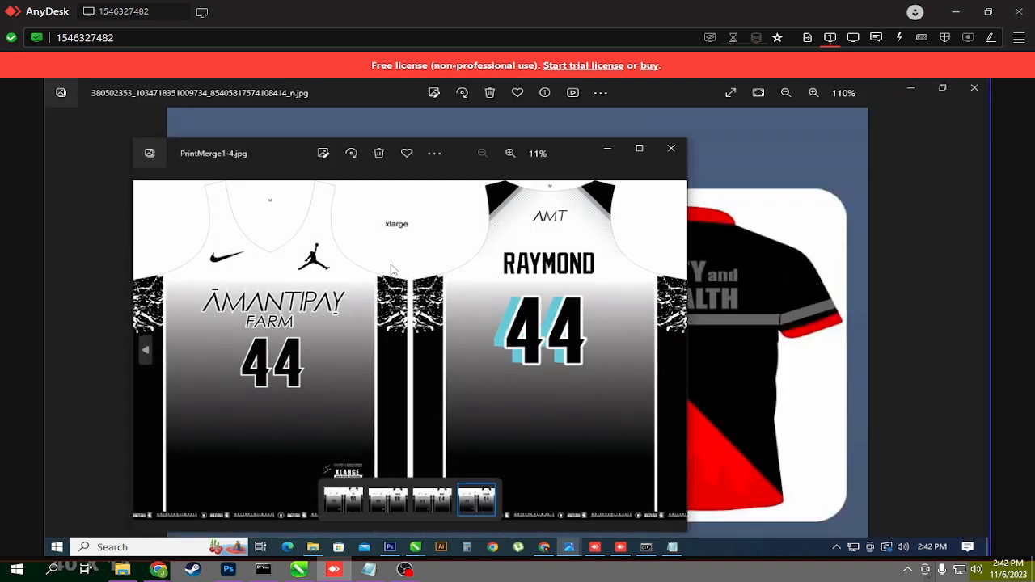
click(671, 151)
click(910, 88)
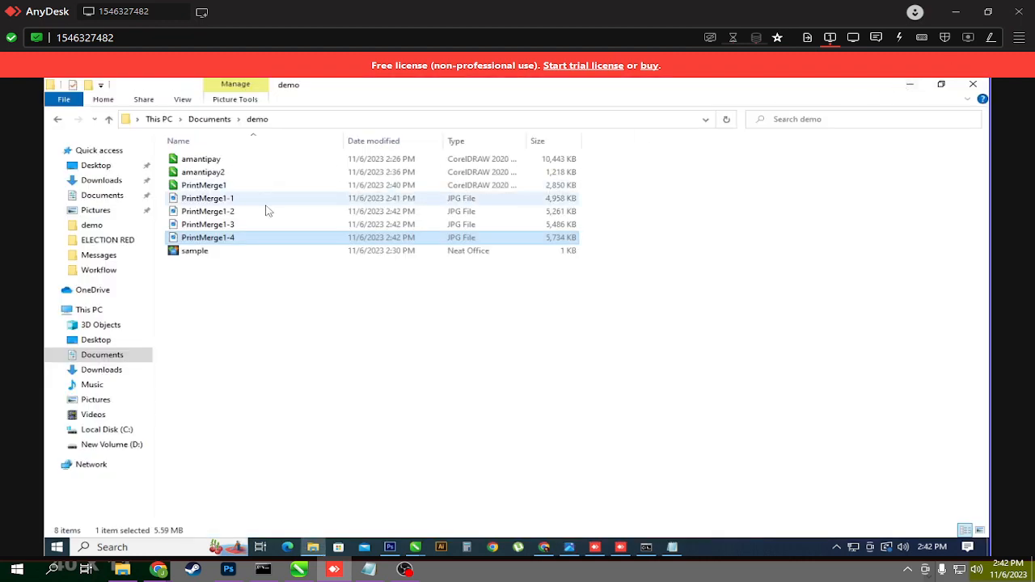
Step: Show the demo folder's files as big thumbnails to compare the exported jerseys, and select PrintMerge1-4
right_click(278, 305)
mouse_move(283, 315)
click(456, 316)
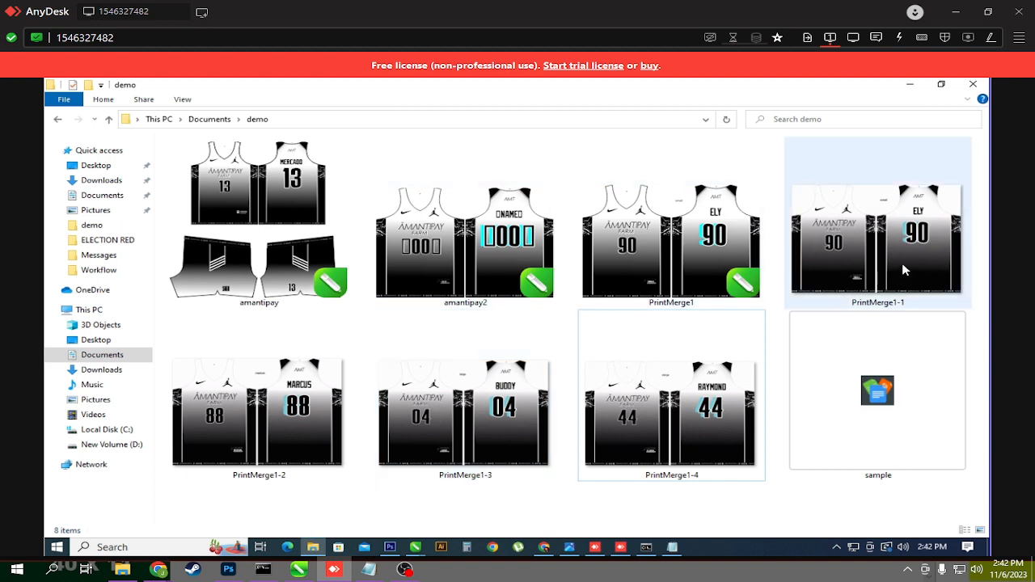
click(641, 416)
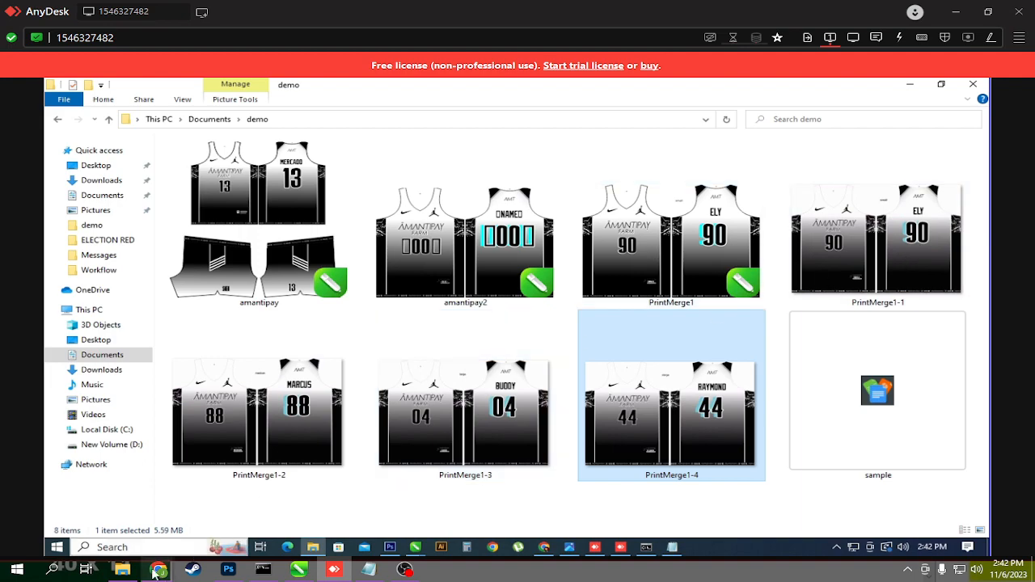
Step: Switch to Chrome, reload Facebook and check its chat list, and return to the AnyDesk session
mouse_move(159, 570)
click(121, 534)
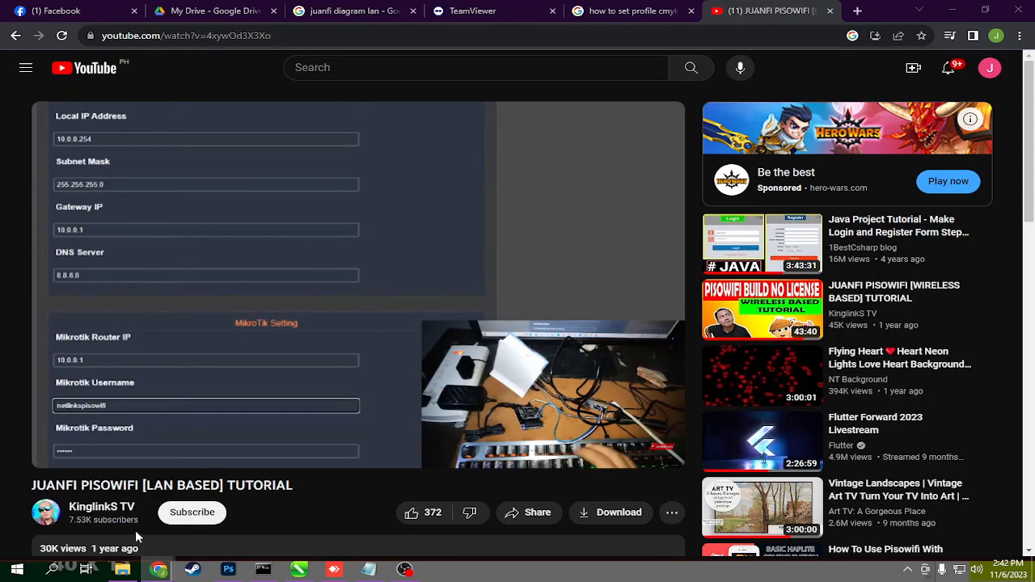
click(69, 10)
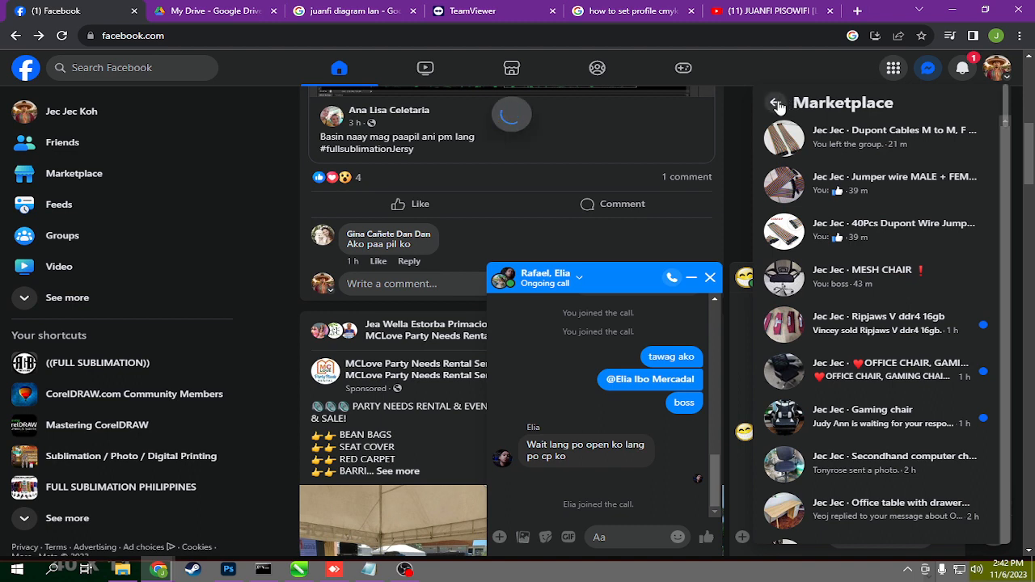
click(64, 37)
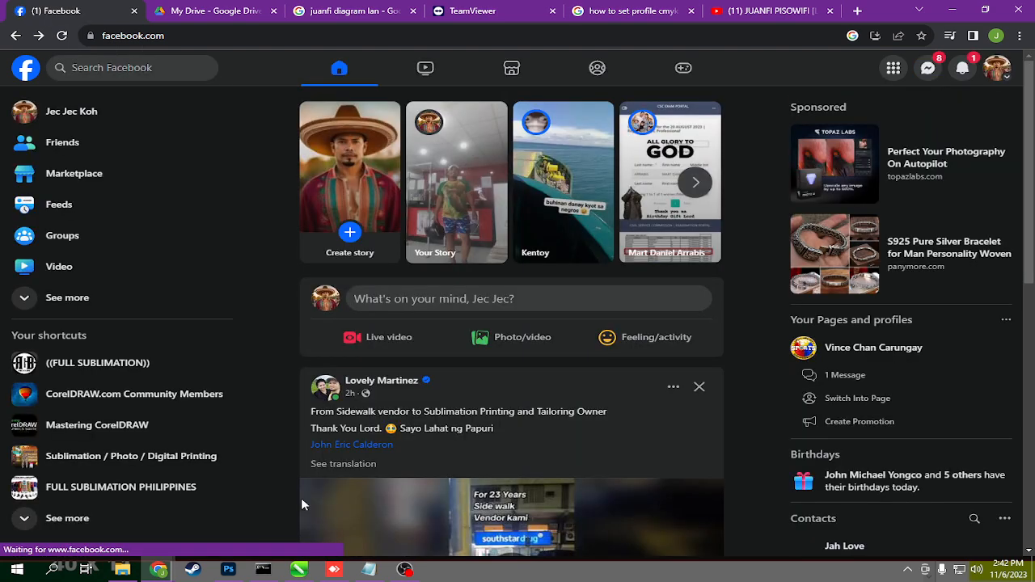
click(928, 71)
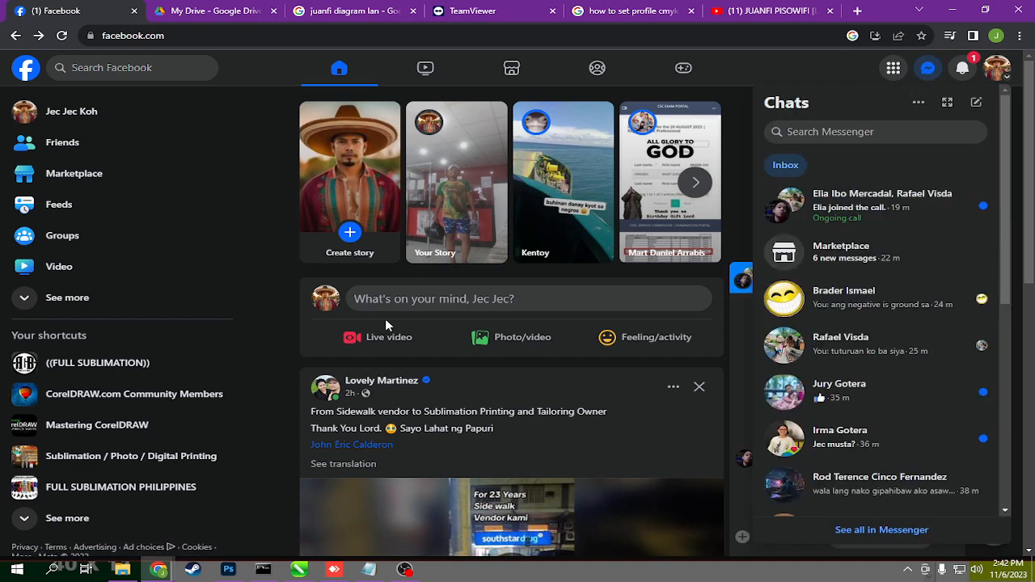
click(331, 570)
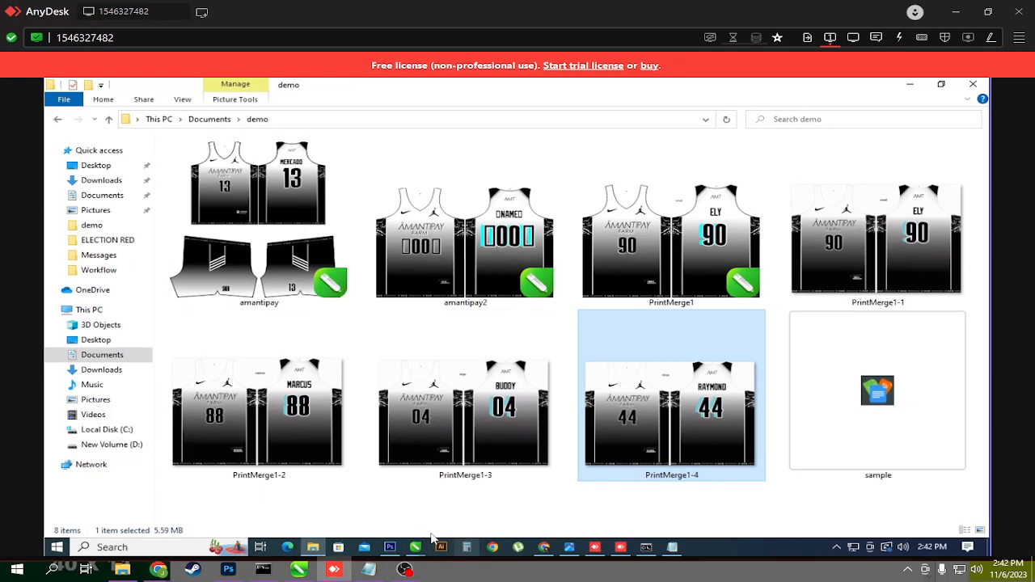
Step: Return to the PrintMerge1 document in CorelDRAW, dismiss the conversion message and close File Converter
mouse_move(414, 547)
click(362, 499)
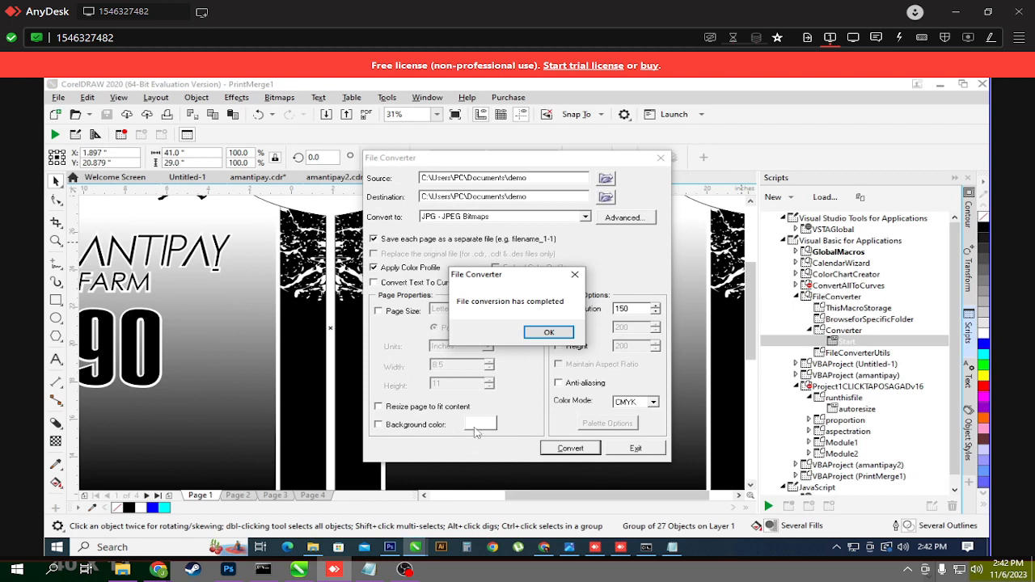
click(548, 333)
click(660, 157)
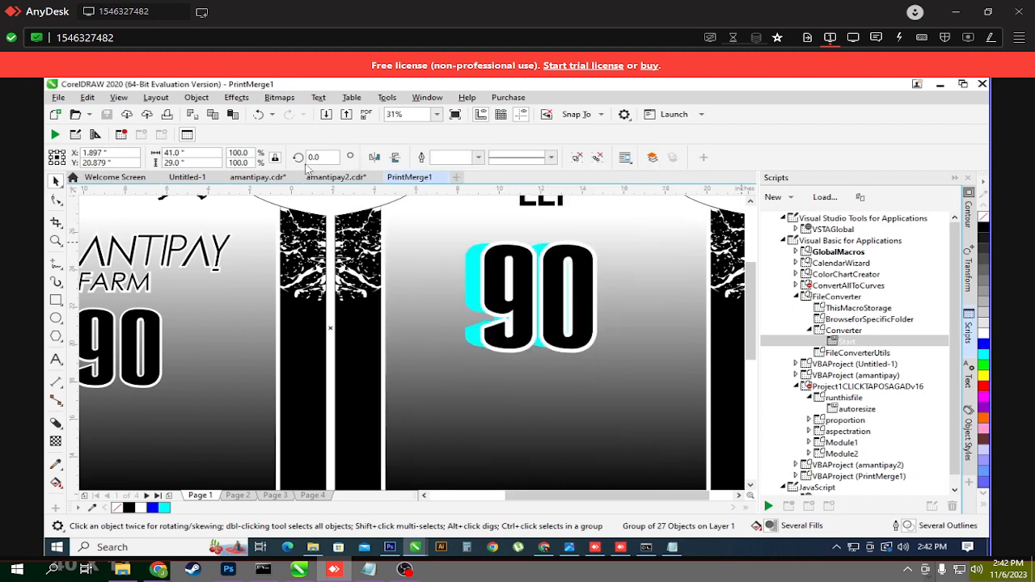
Step: Compare the placeholders in the amantipay2.cdr template with the header row name,00,size in the sample text file
click(338, 180)
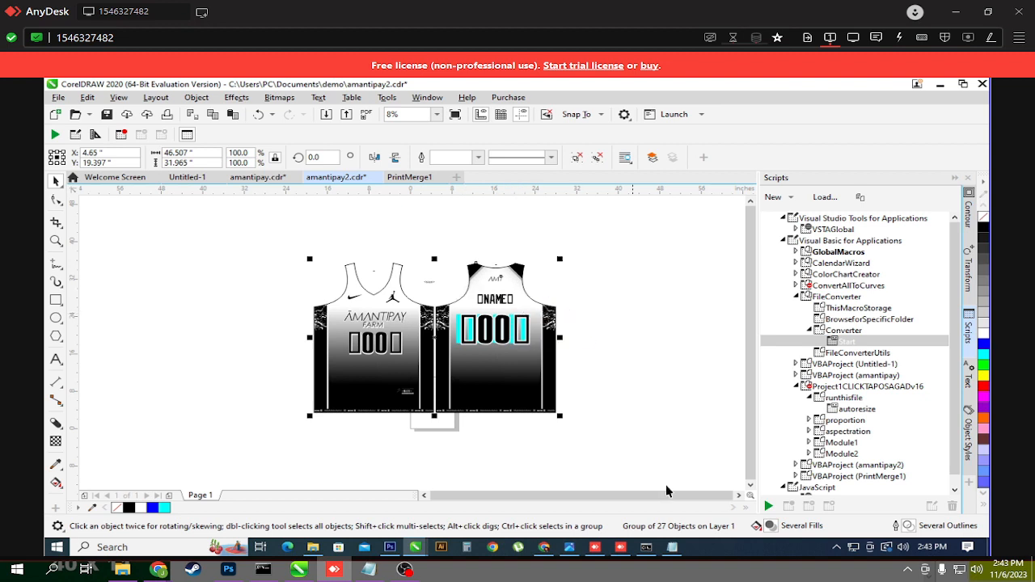
click(671, 546)
click(702, 214)
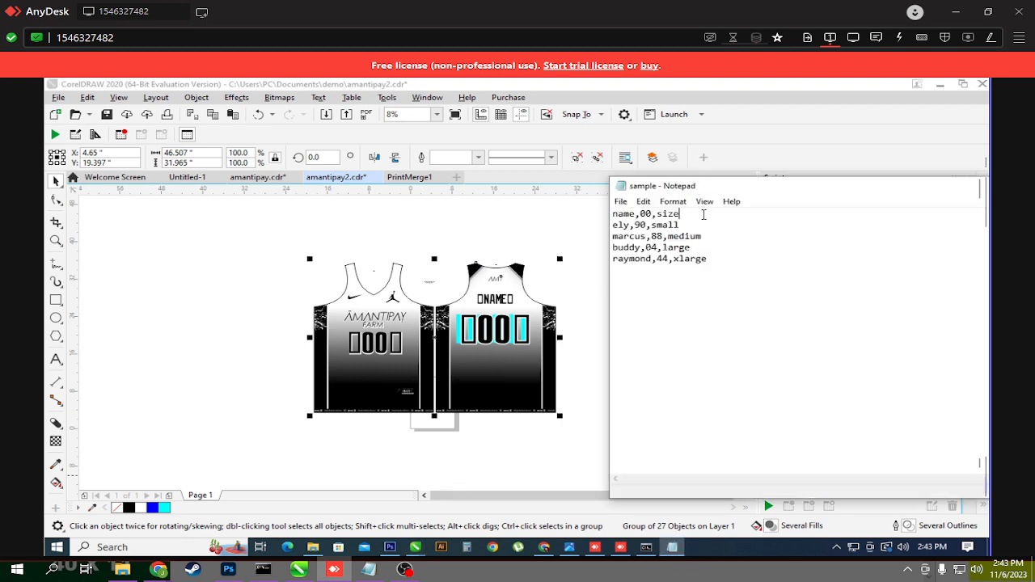
drag(700, 216, 584, 217)
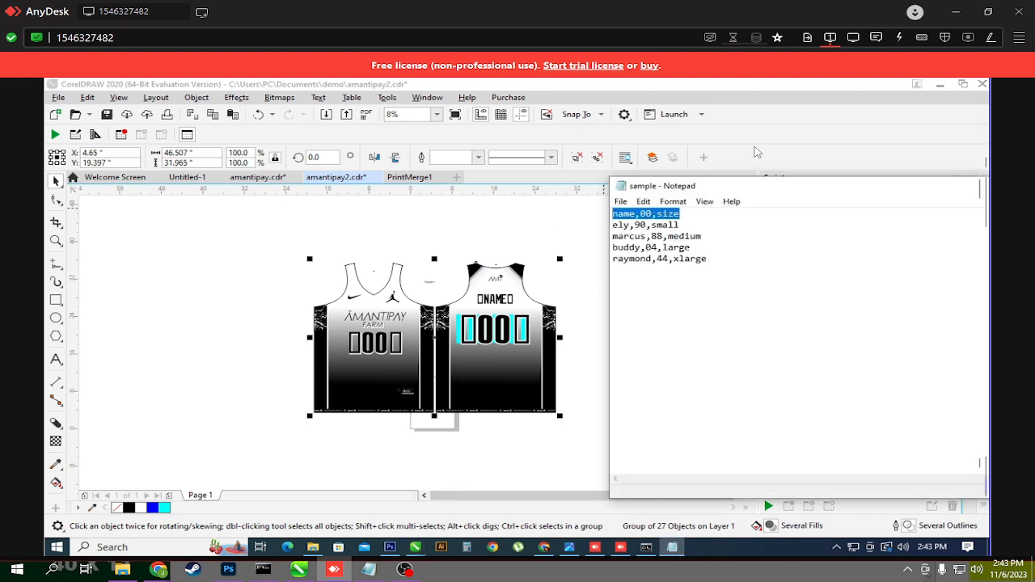
click(757, 152)
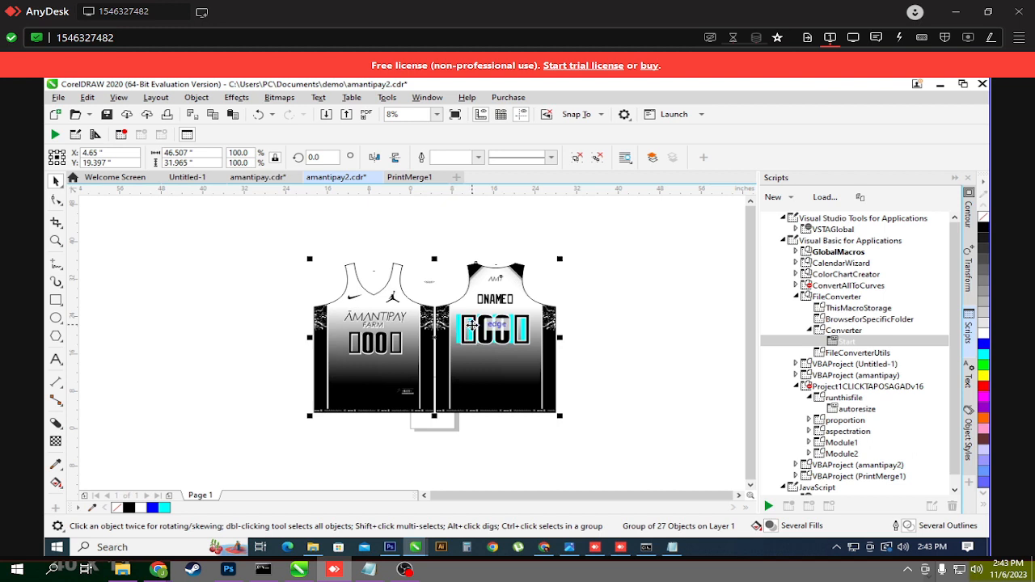
click(674, 548)
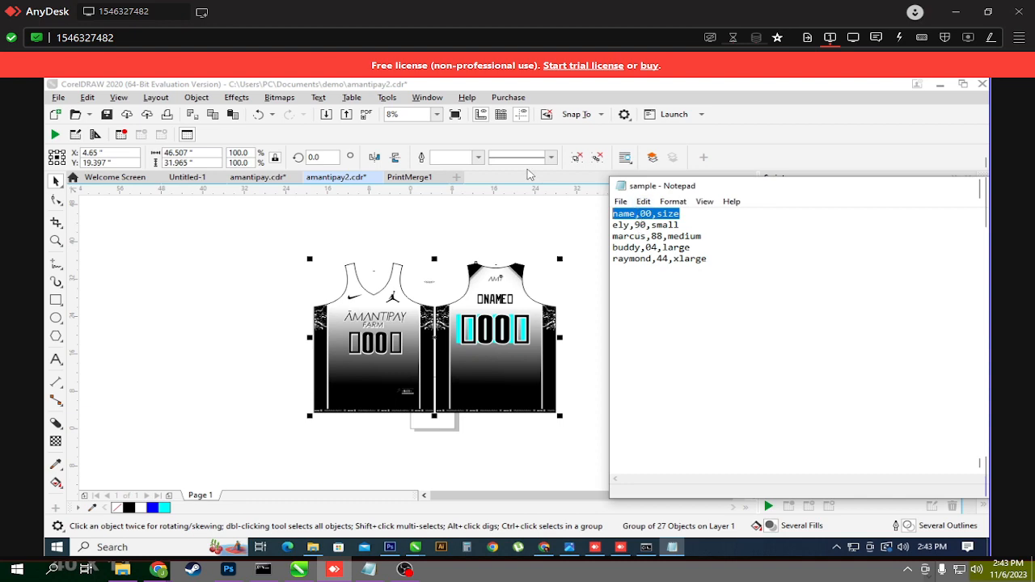
Step: Review the merged jerseys on all four PrintMerge1 pages, then check the page 1 jersey by selecting and deselecting it
click(409, 176)
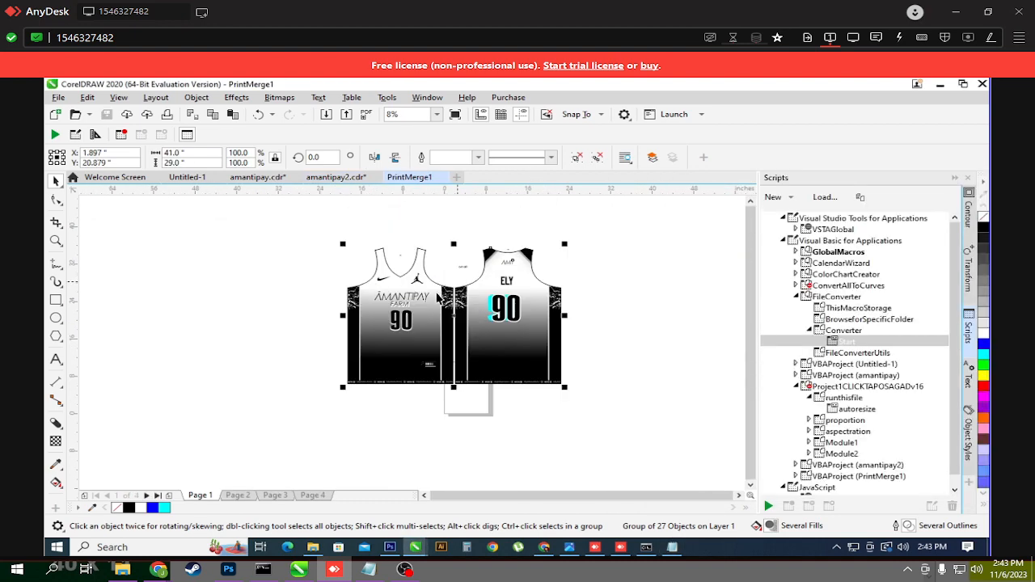
click(237, 495)
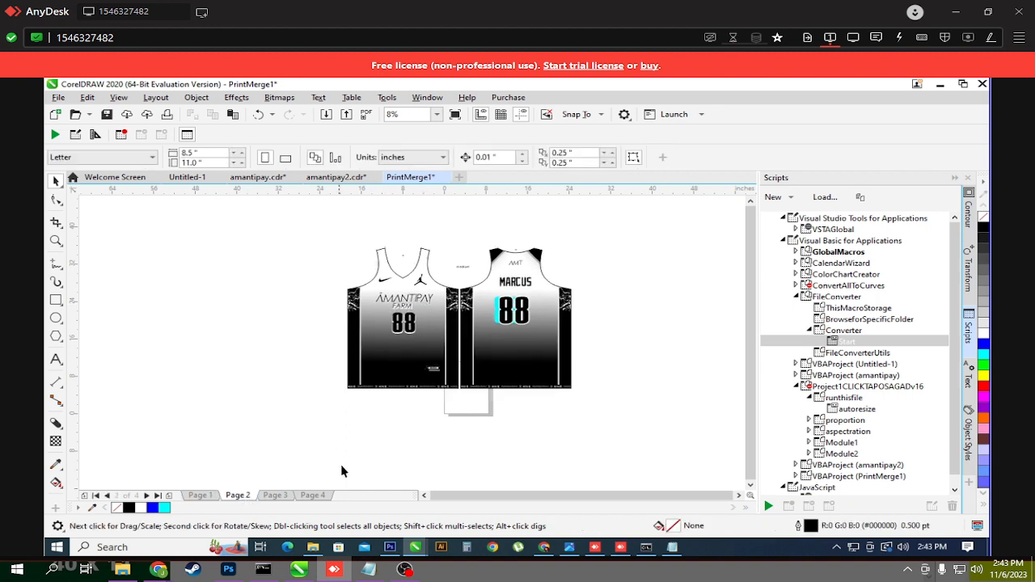
click(275, 495)
click(312, 495)
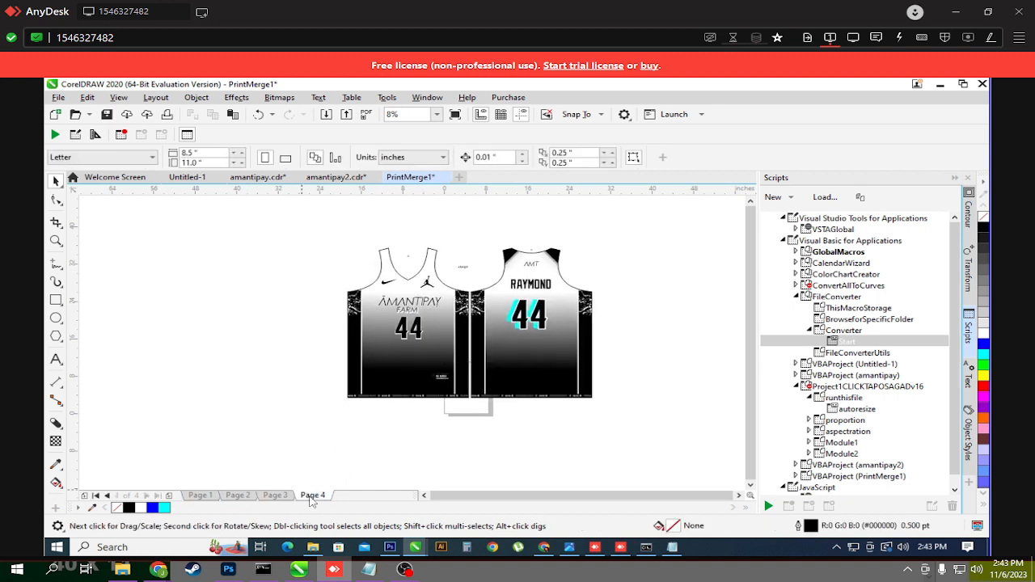
click(200, 496)
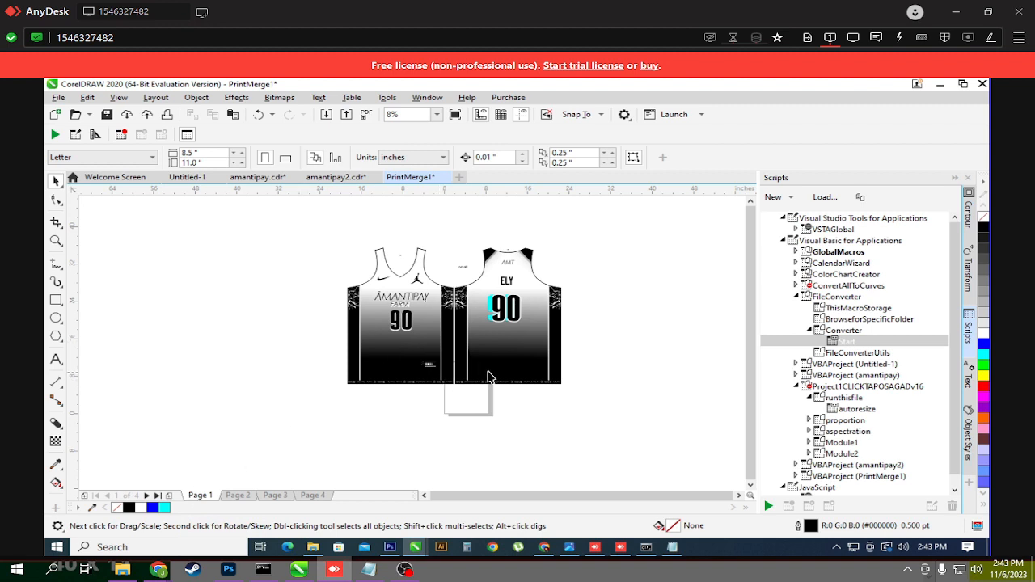
click(409, 342)
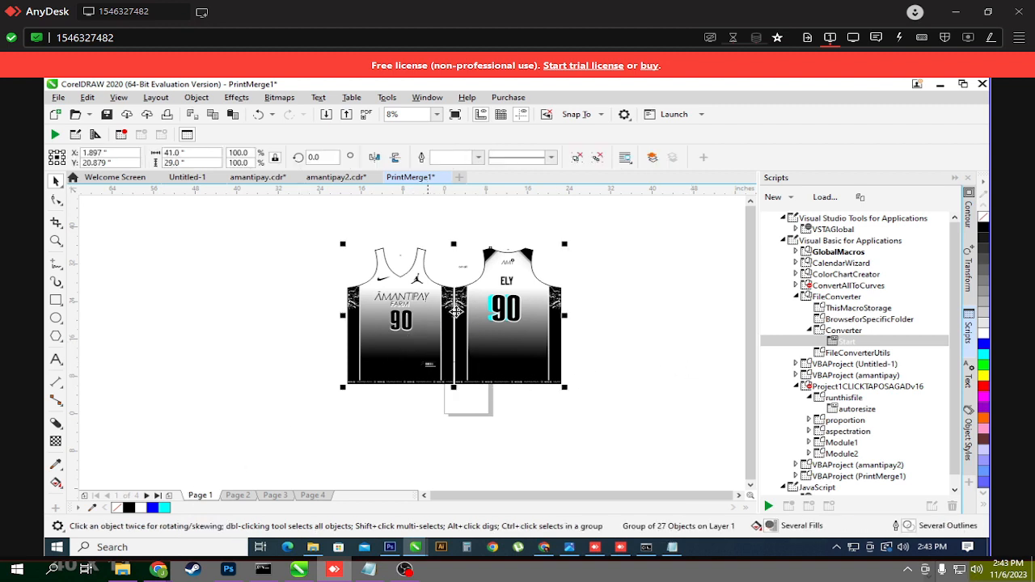
click(614, 316)
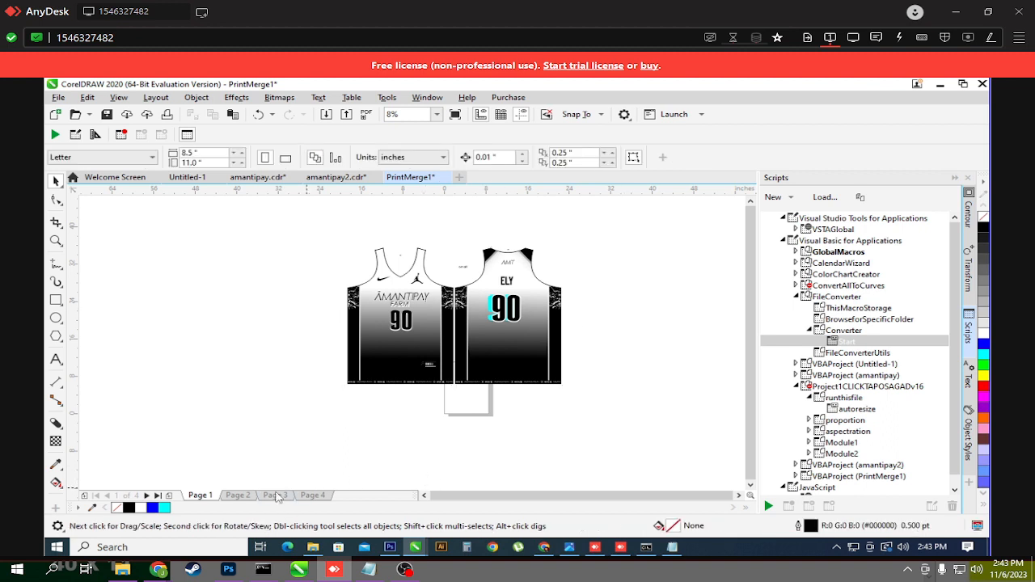
Step: Flip back and forth through the PrintMerge1 pages to compare the jersey sizes, finishing on page 3
click(278, 495)
click(238, 495)
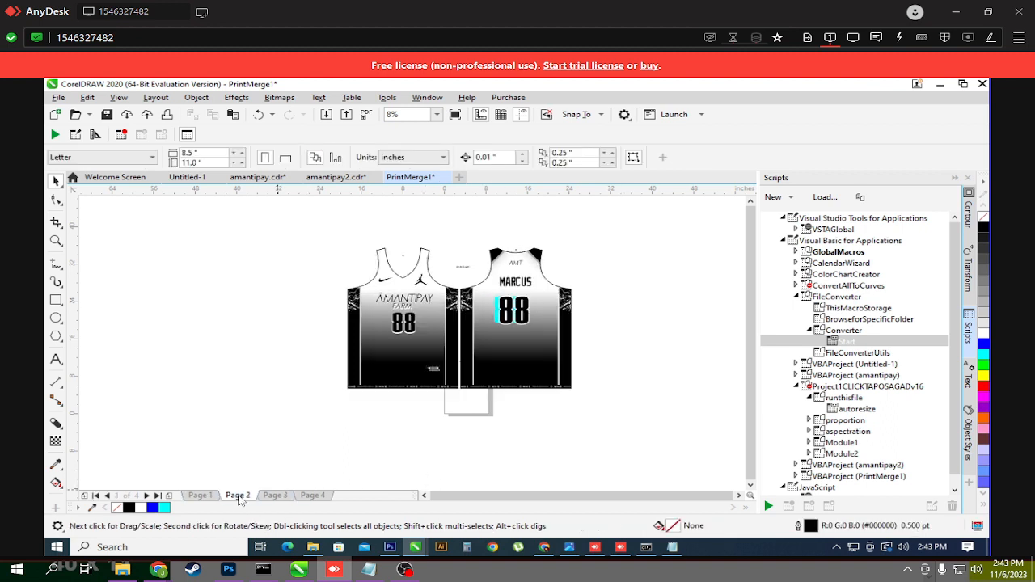
click(275, 494)
click(313, 495)
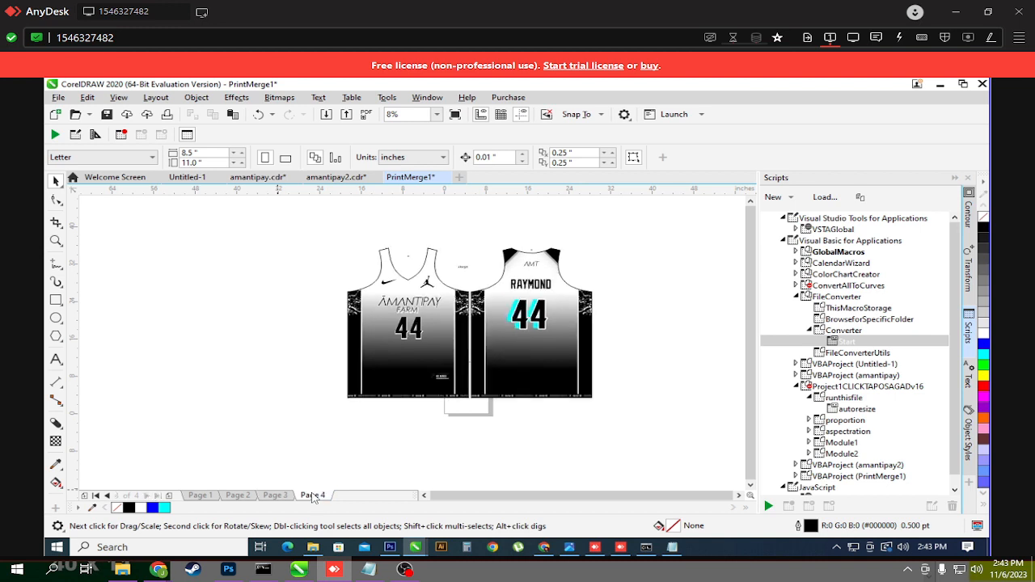
click(202, 496)
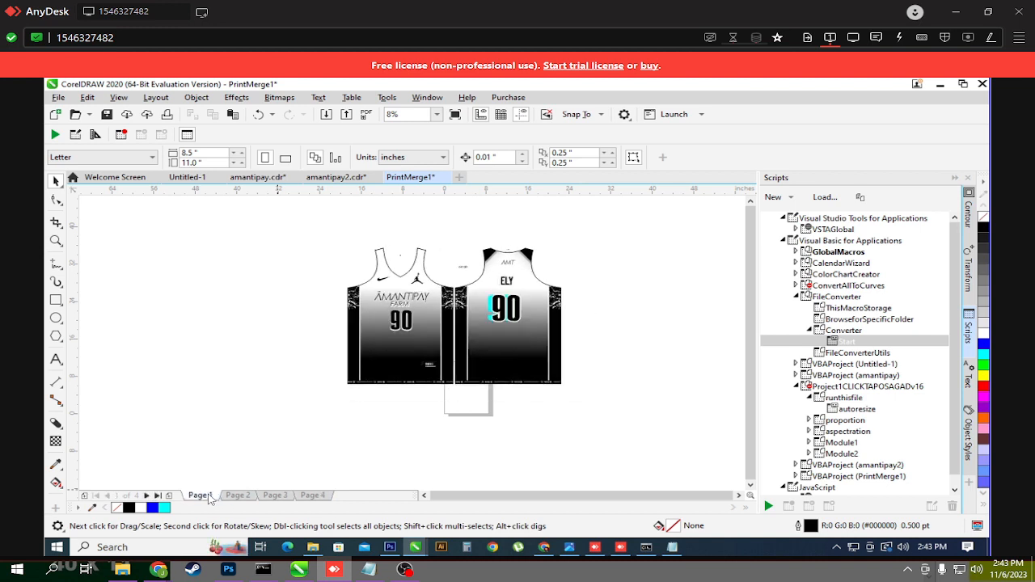
click(238, 495)
click(275, 495)
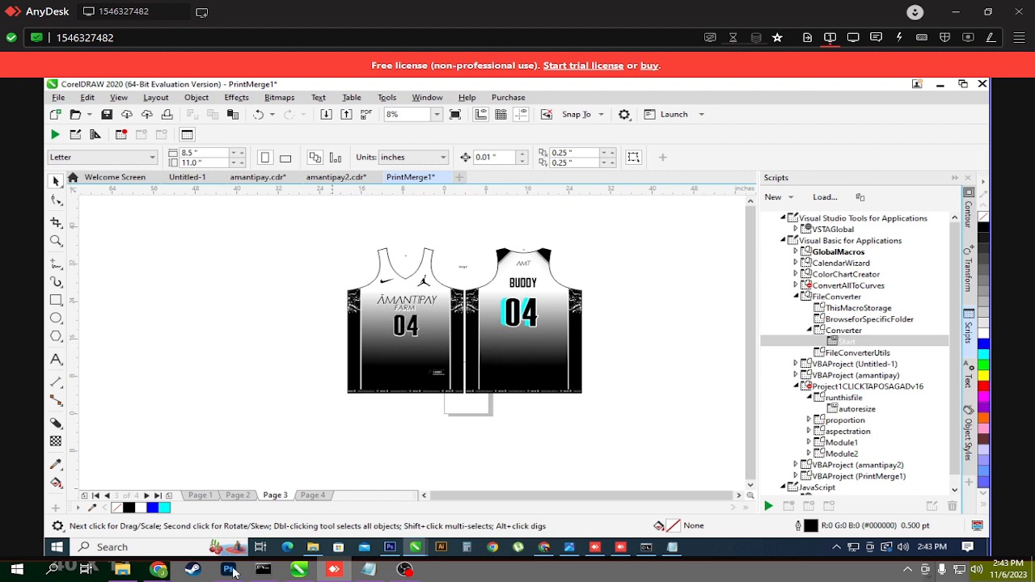
Step: Switch to Chrome, check the Facebook notifications, browse the news feed and return to the AnyDesk session
mouse_move(159, 570)
click(96, 501)
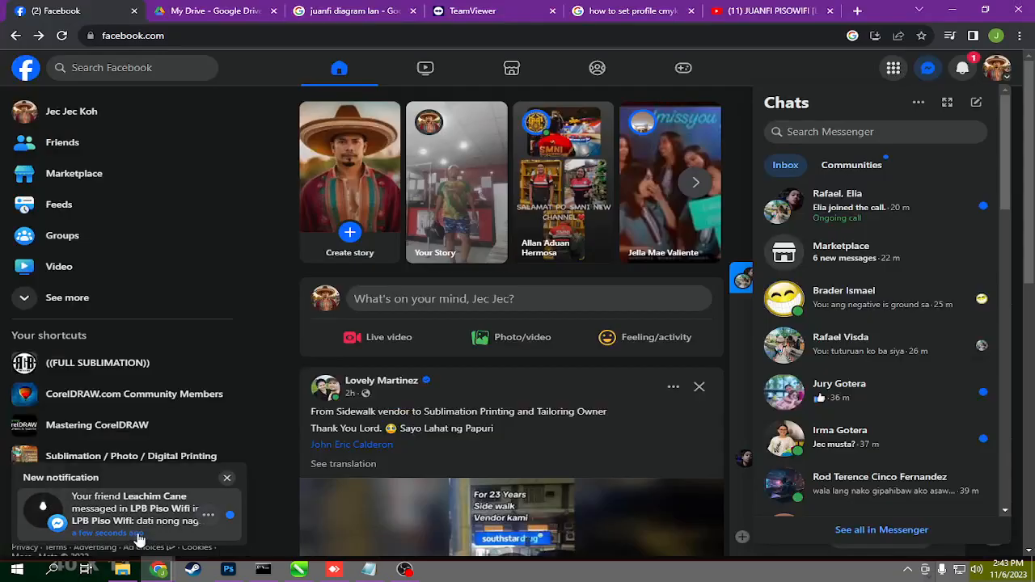
scroll(465, 352, down, 6)
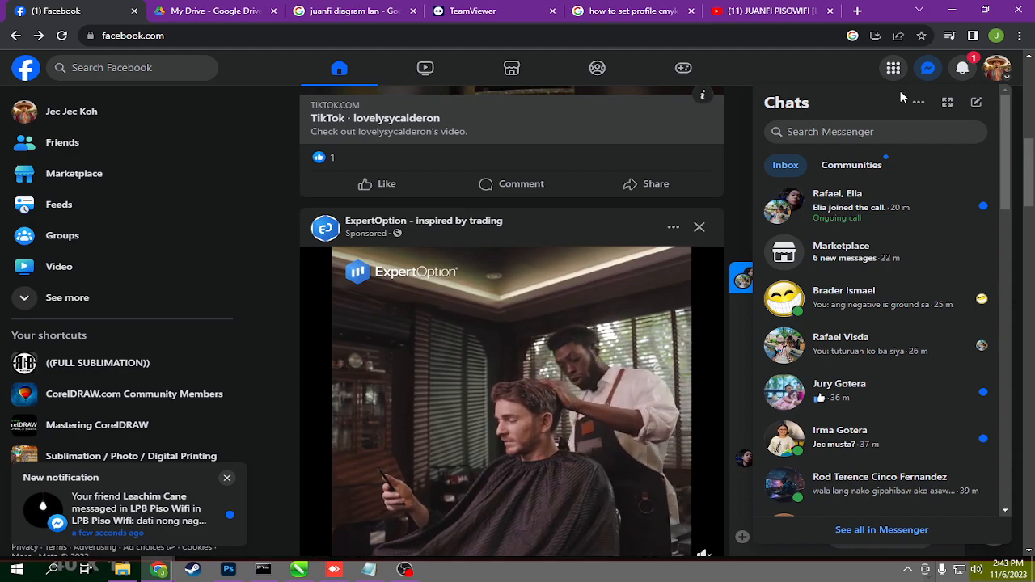
click(970, 71)
click(970, 71)
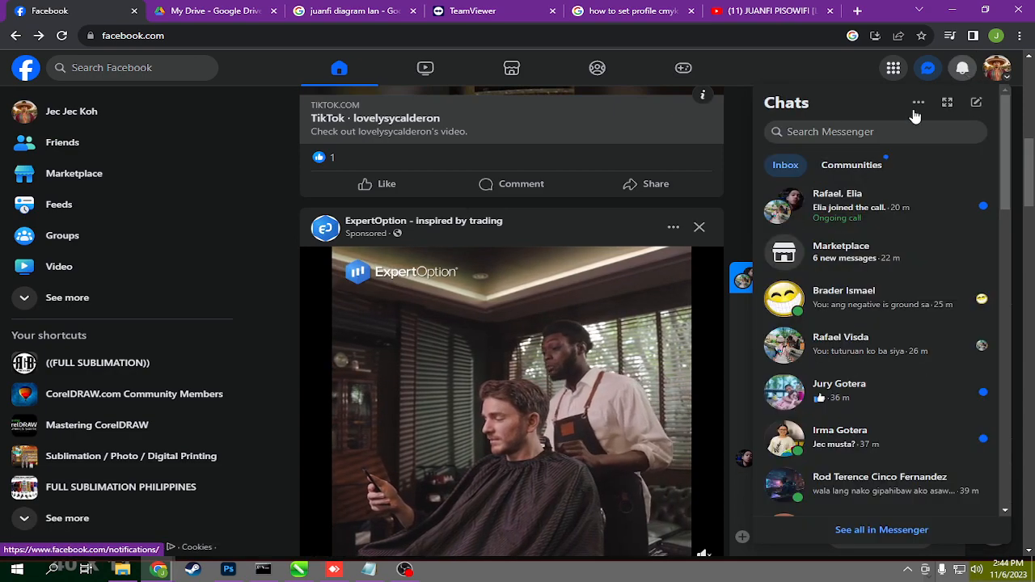
scroll(663, 291, down, 10)
scroll(662, 302, down, 2)
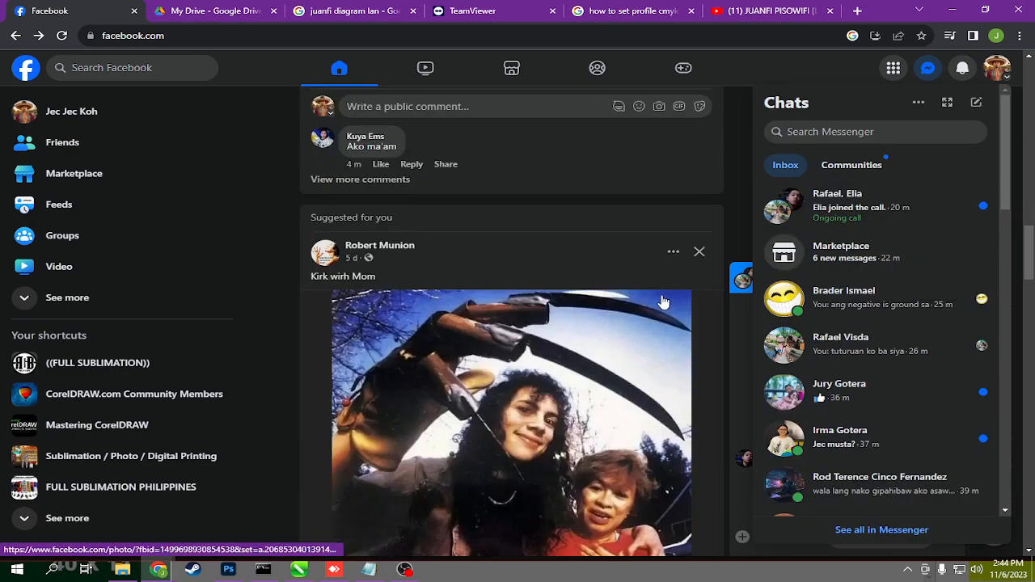
scroll(663, 302, down, 10)
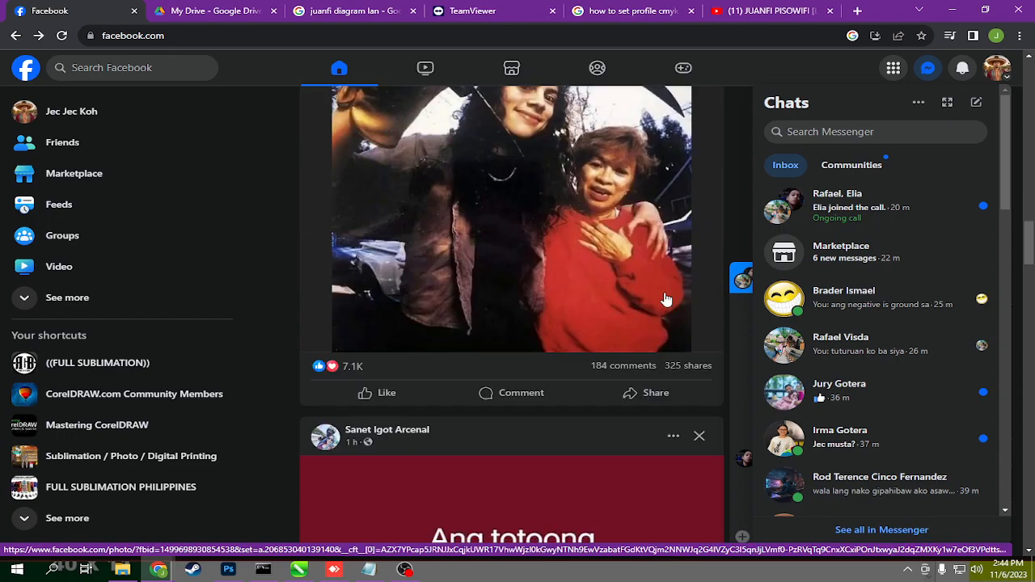
scroll(673, 305, down, 3)
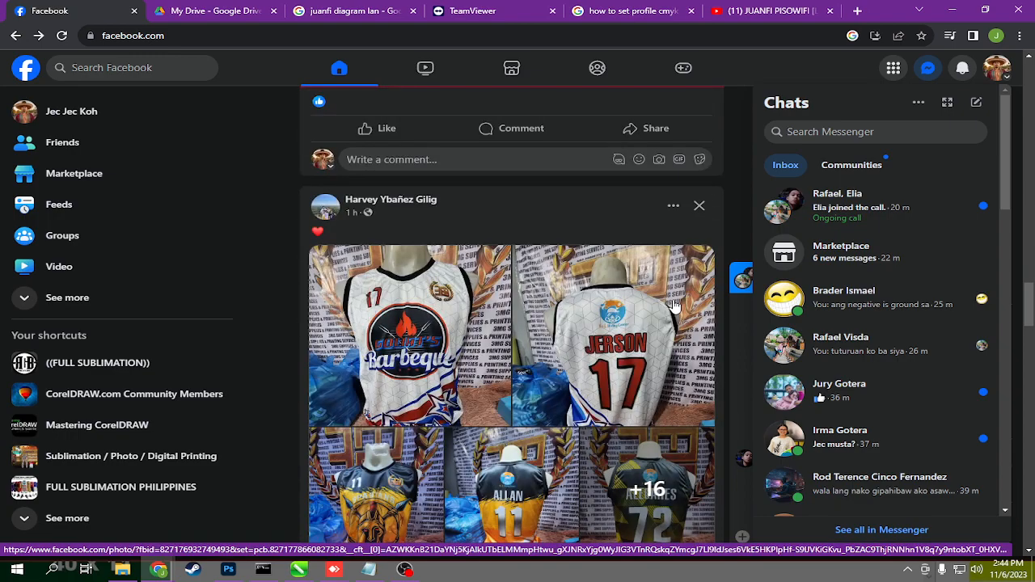
scroll(673, 305, down, 16)
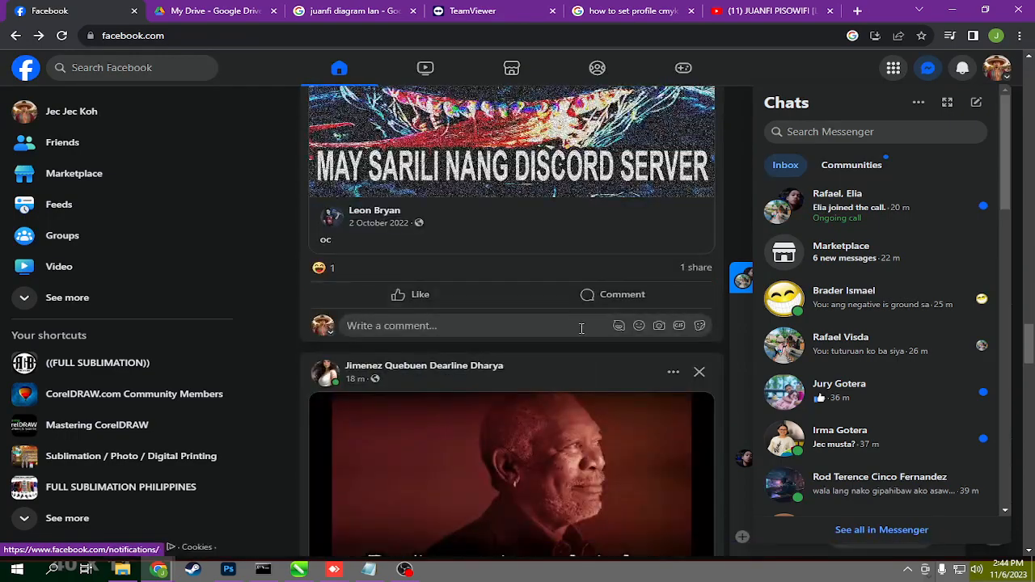
scroll(595, 326, down, 7)
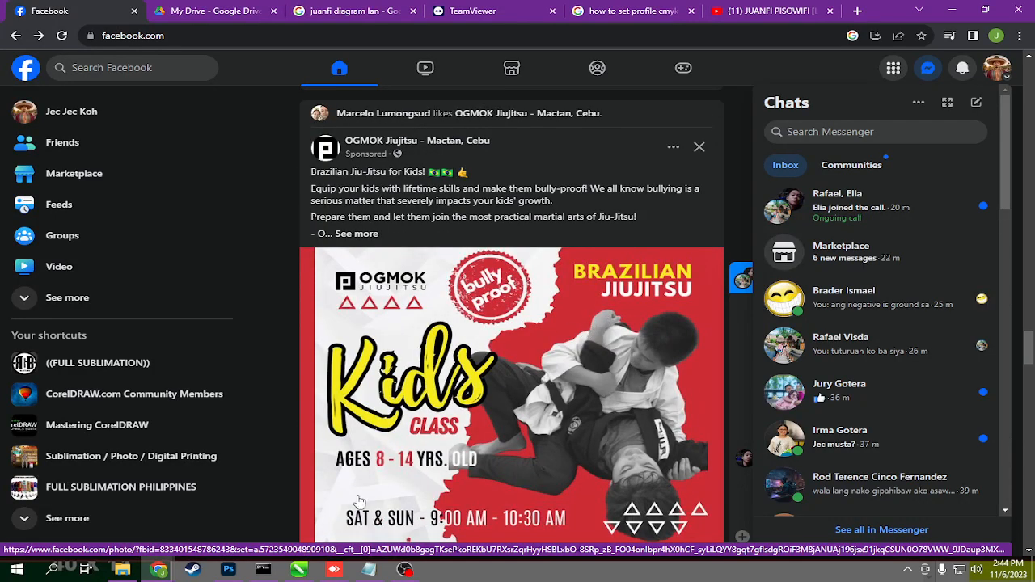
click(335, 570)
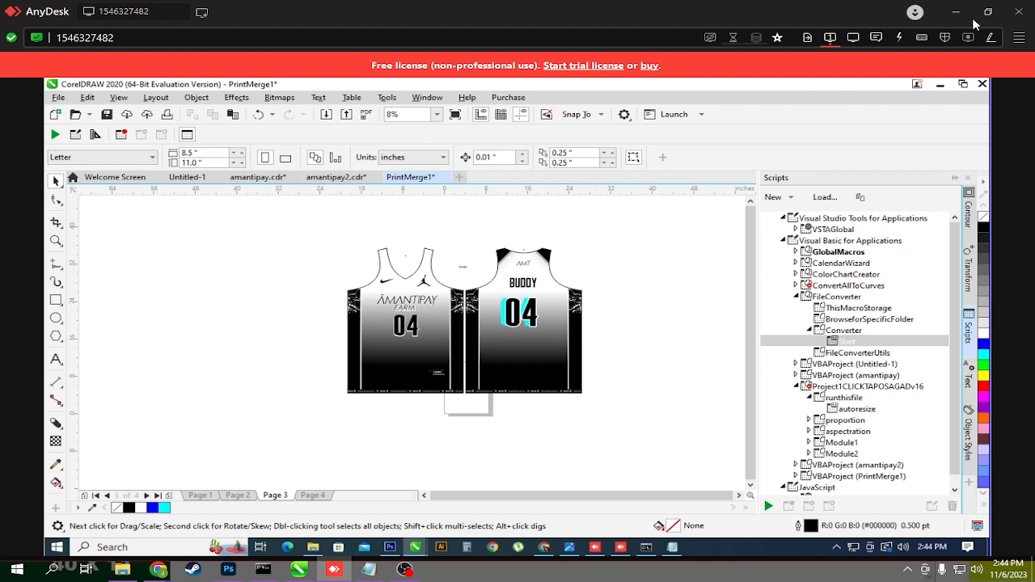
Step: Compare the jerseys on pages 2, 1 and 4 of PrintMerge1 and inspect the page 4 jersey's details up close
click(237, 495)
click(200, 495)
click(312, 495)
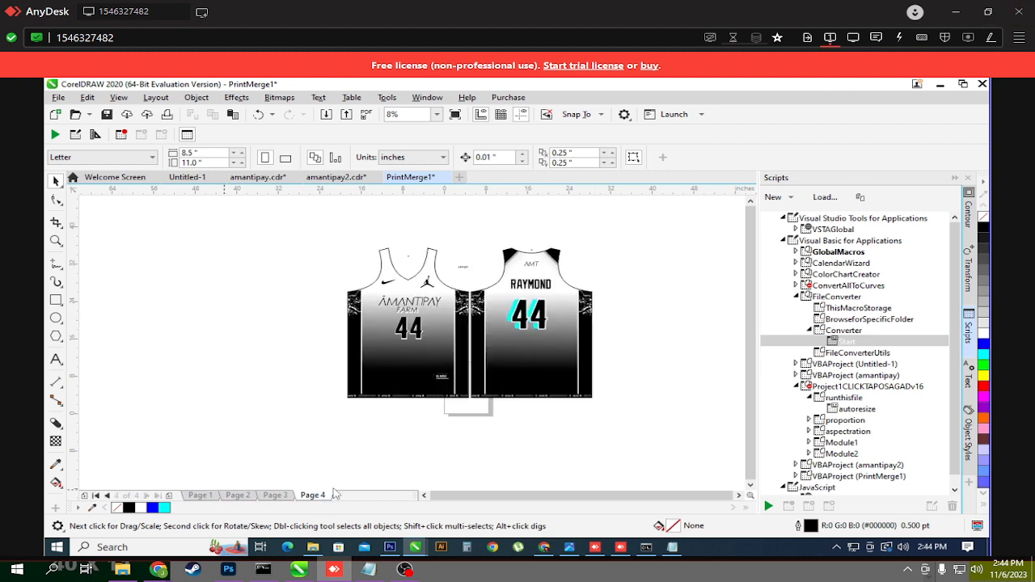
scroll(414, 323, up, 3)
scroll(429, 327, up, 1)
scroll(446, 334, down, 5)
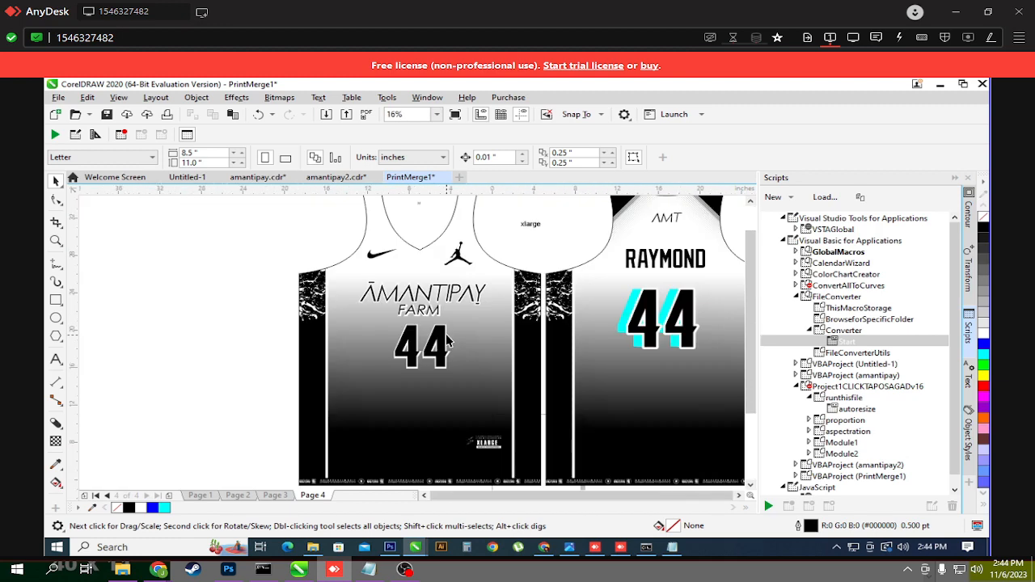